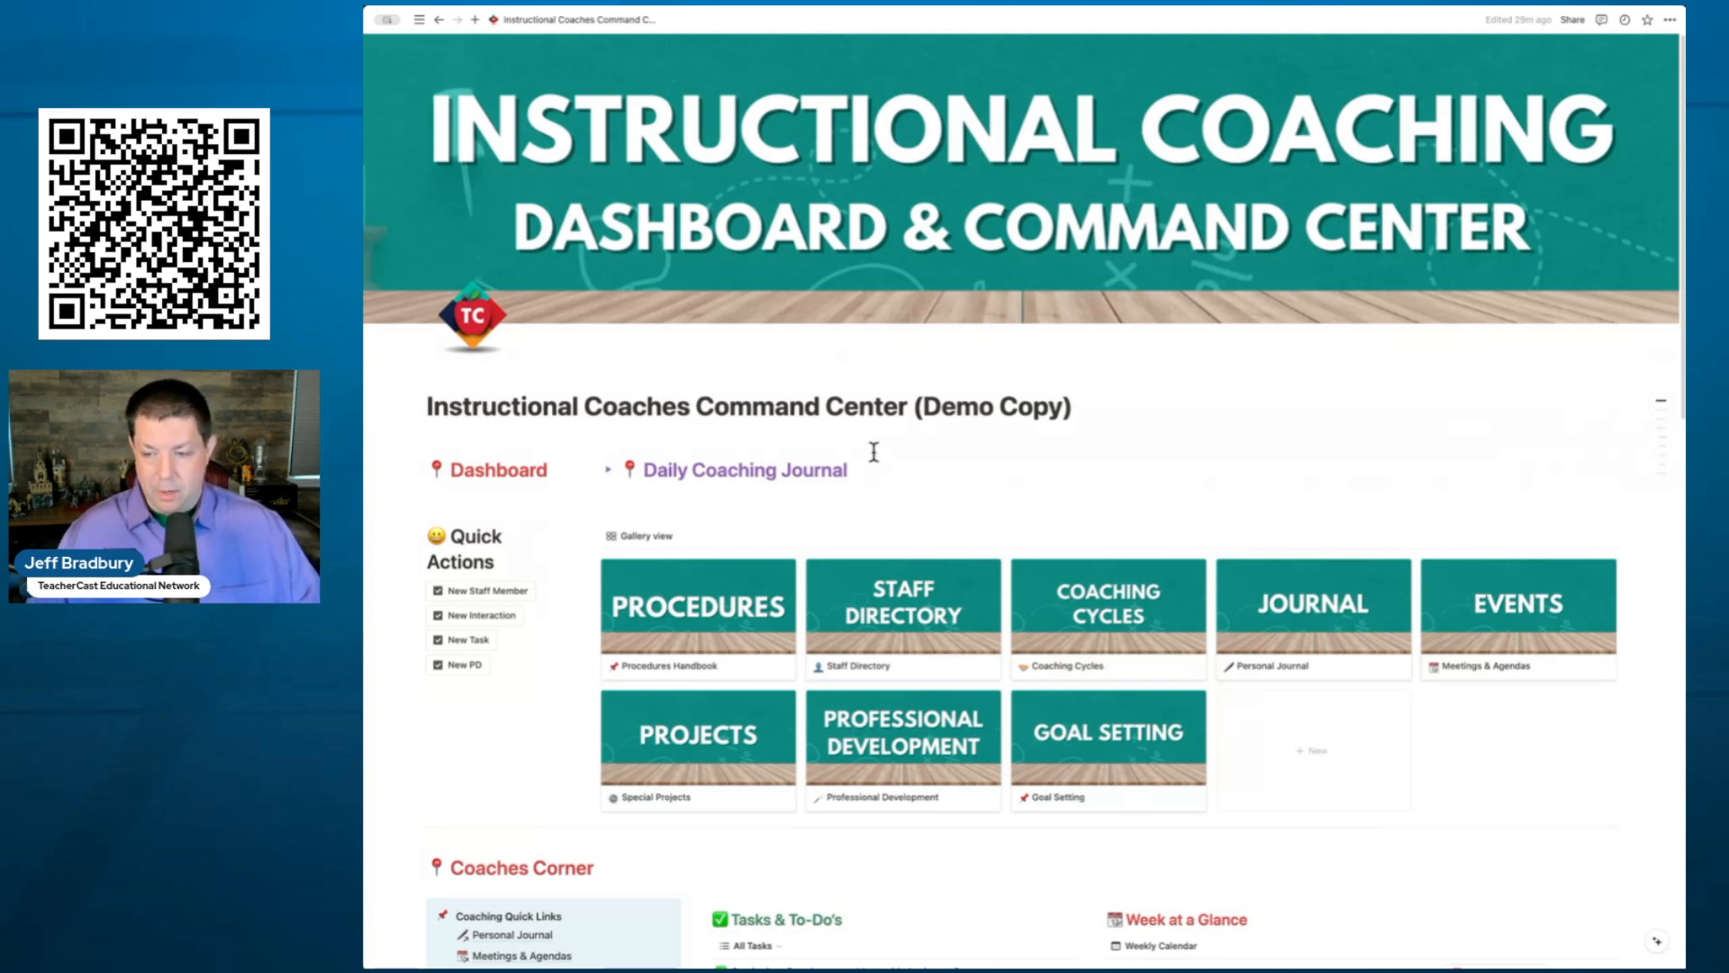
- Scroll to School Buildings and open the Brady Elementary School card in side peek
{"action": "scroll", "coordinate": [873, 451], "scroll_direction": "down", "scroll_amount": 5}
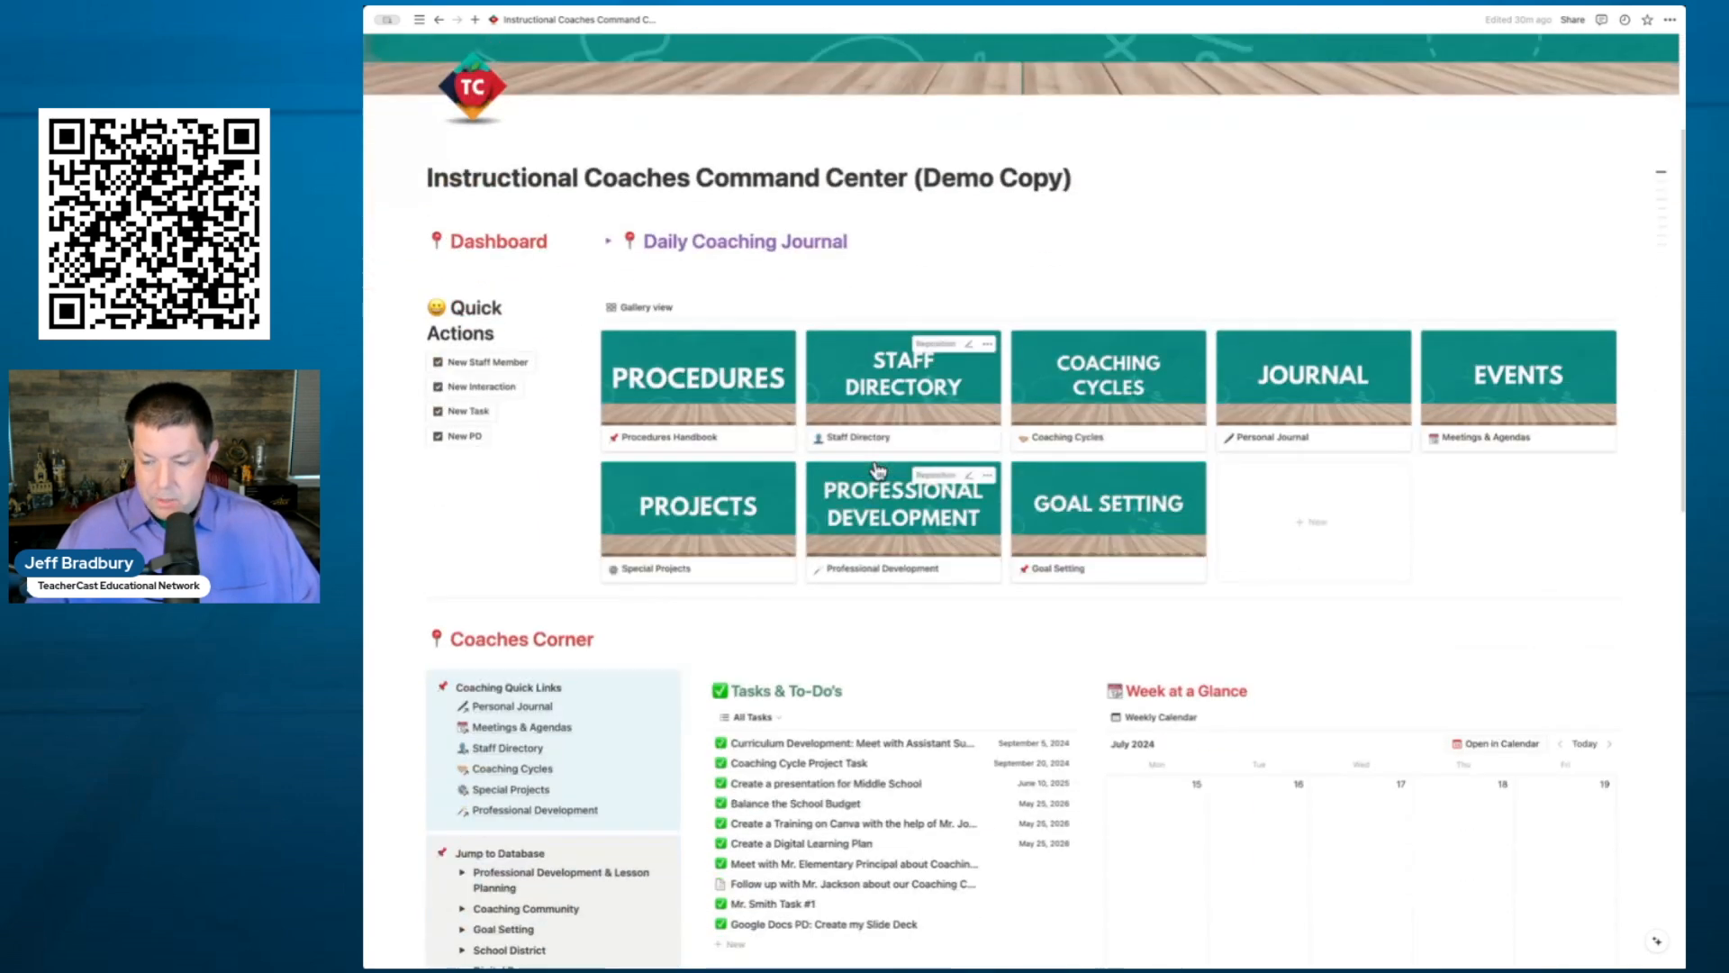
{"action": "scroll", "coordinate": [878, 469], "scroll_direction": "down", "scroll_amount": 12}
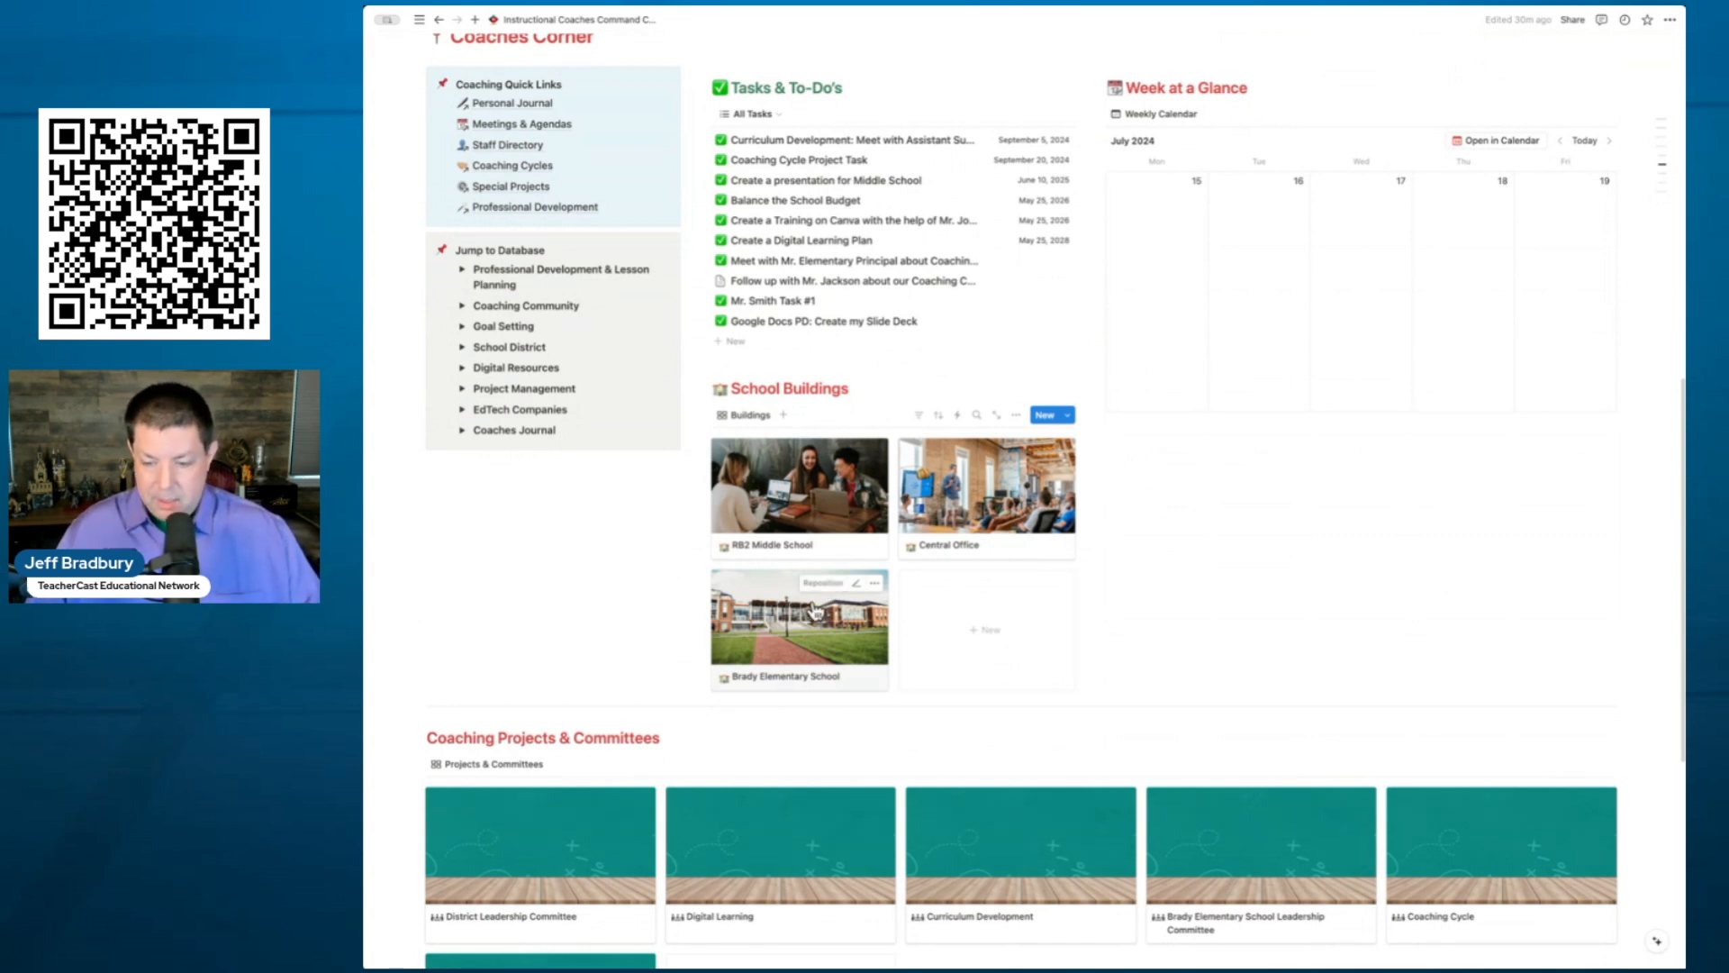
{"action": "left_click", "coordinate": [815, 613]}
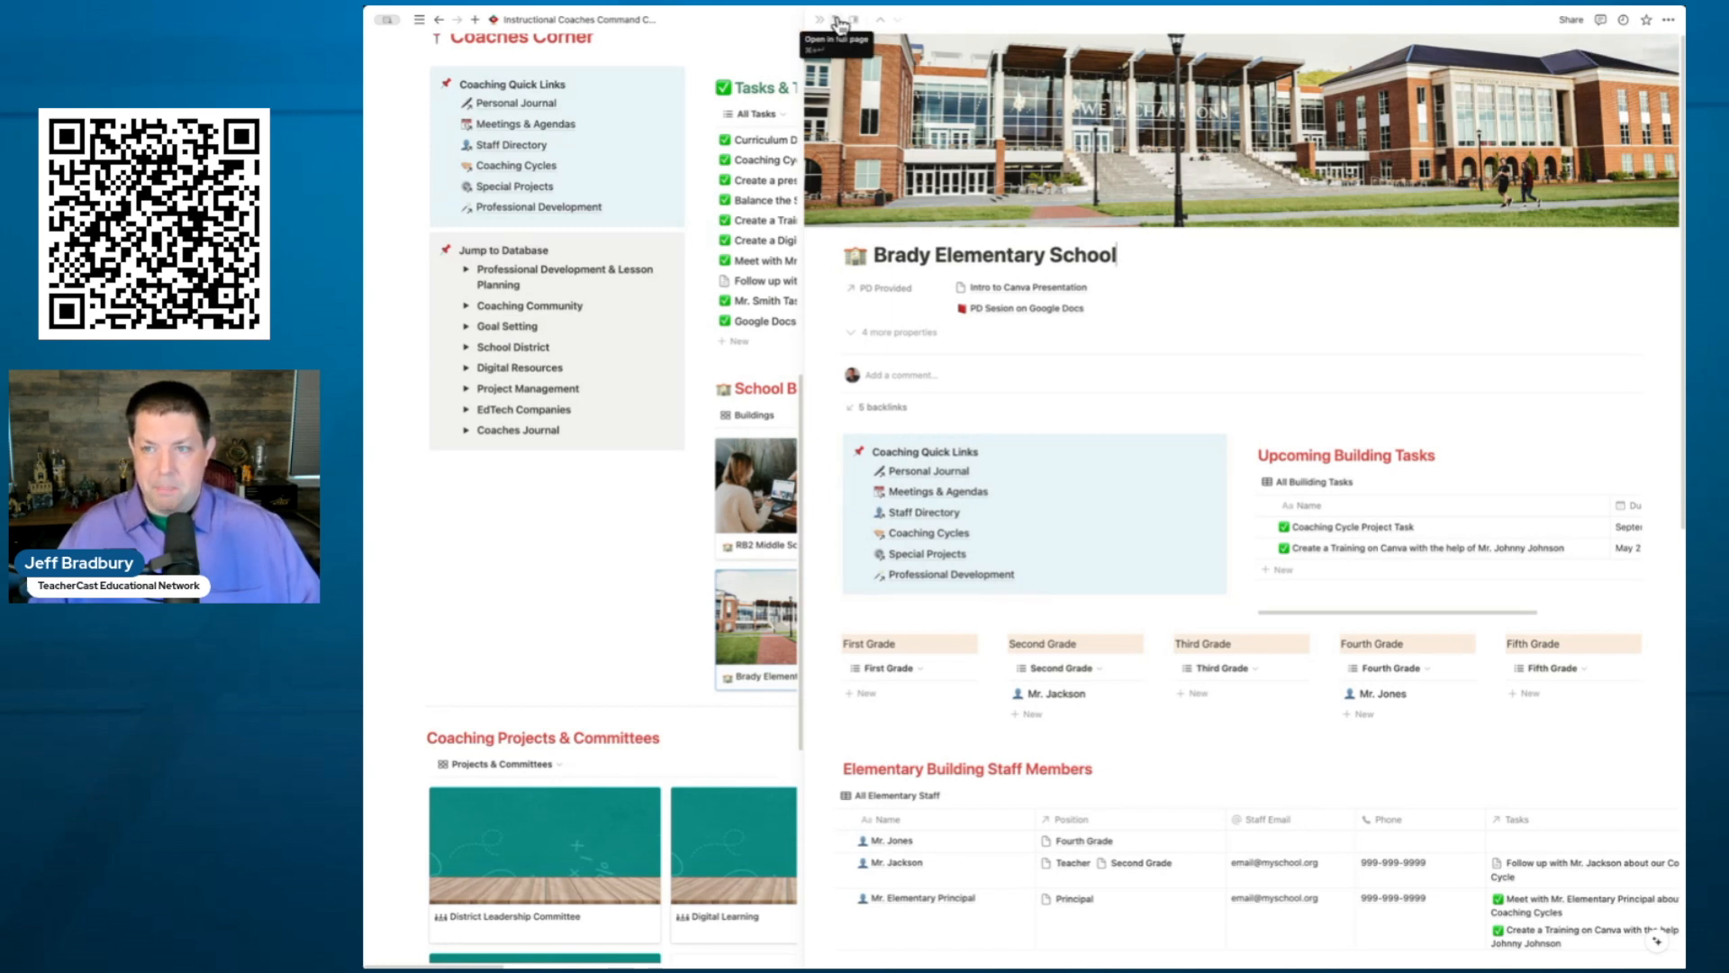
- Expand Brady Elementary School to a full page and scroll through its staff, projects, tasks and documents
{"action": "left_click", "coordinate": [837, 20]}
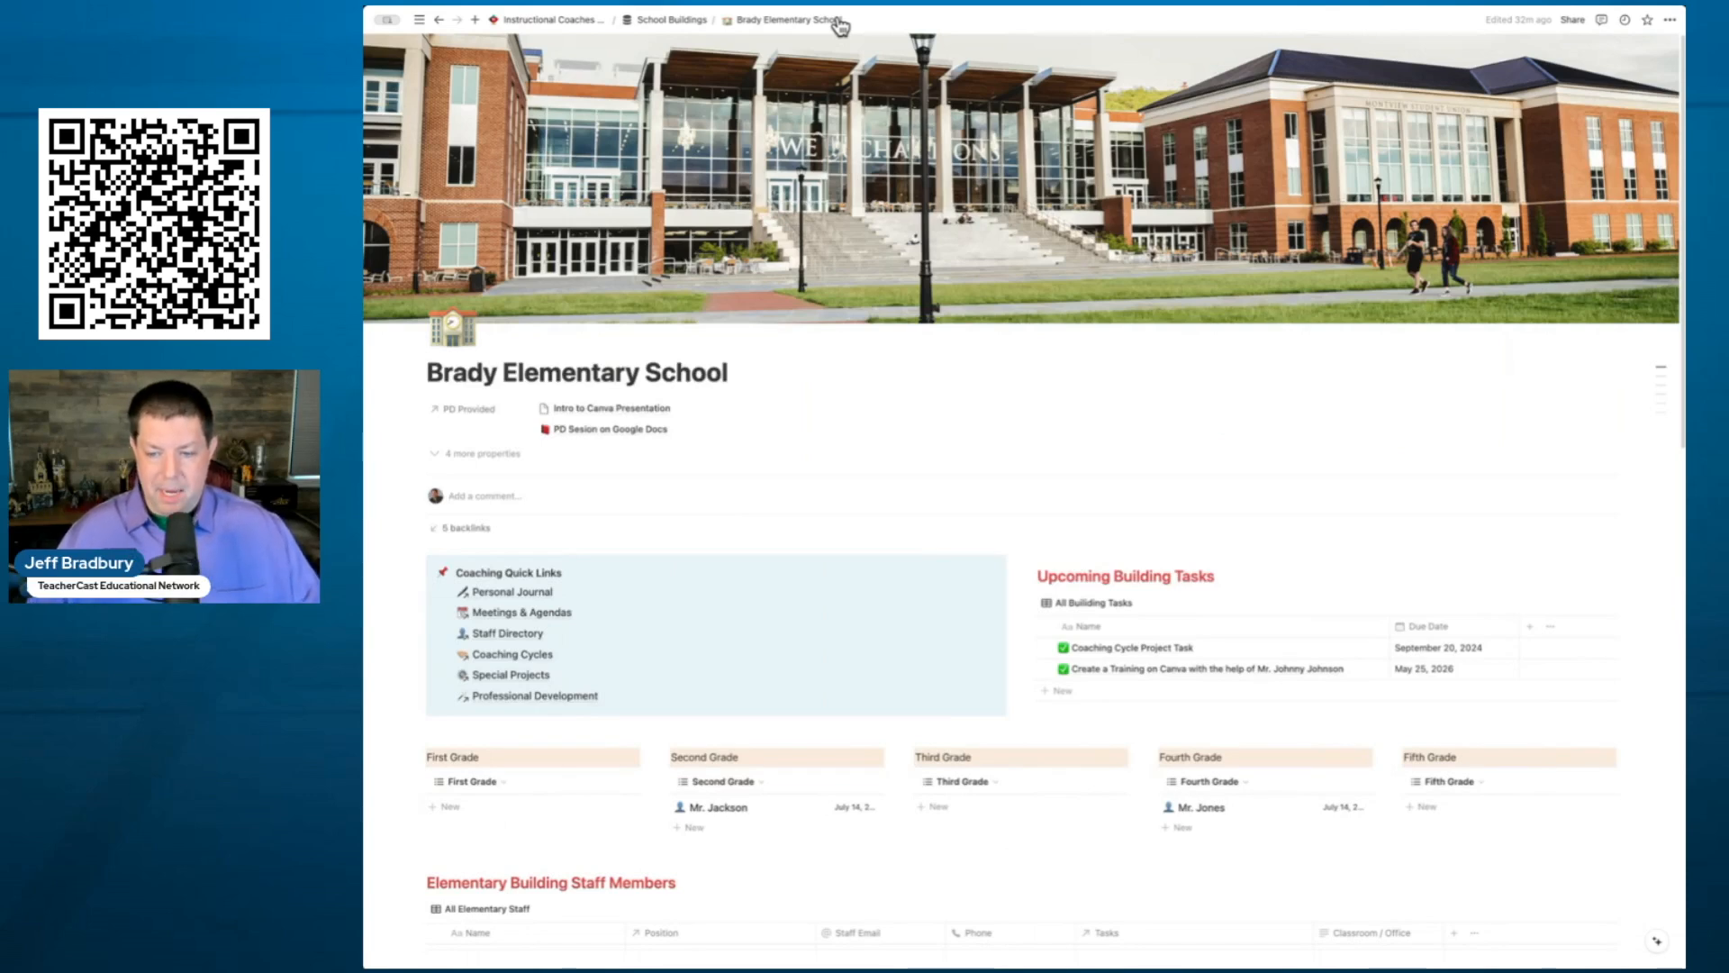
{"action": "scroll", "coordinate": [840, 174], "scroll_direction": "down", "scroll_amount": 3}
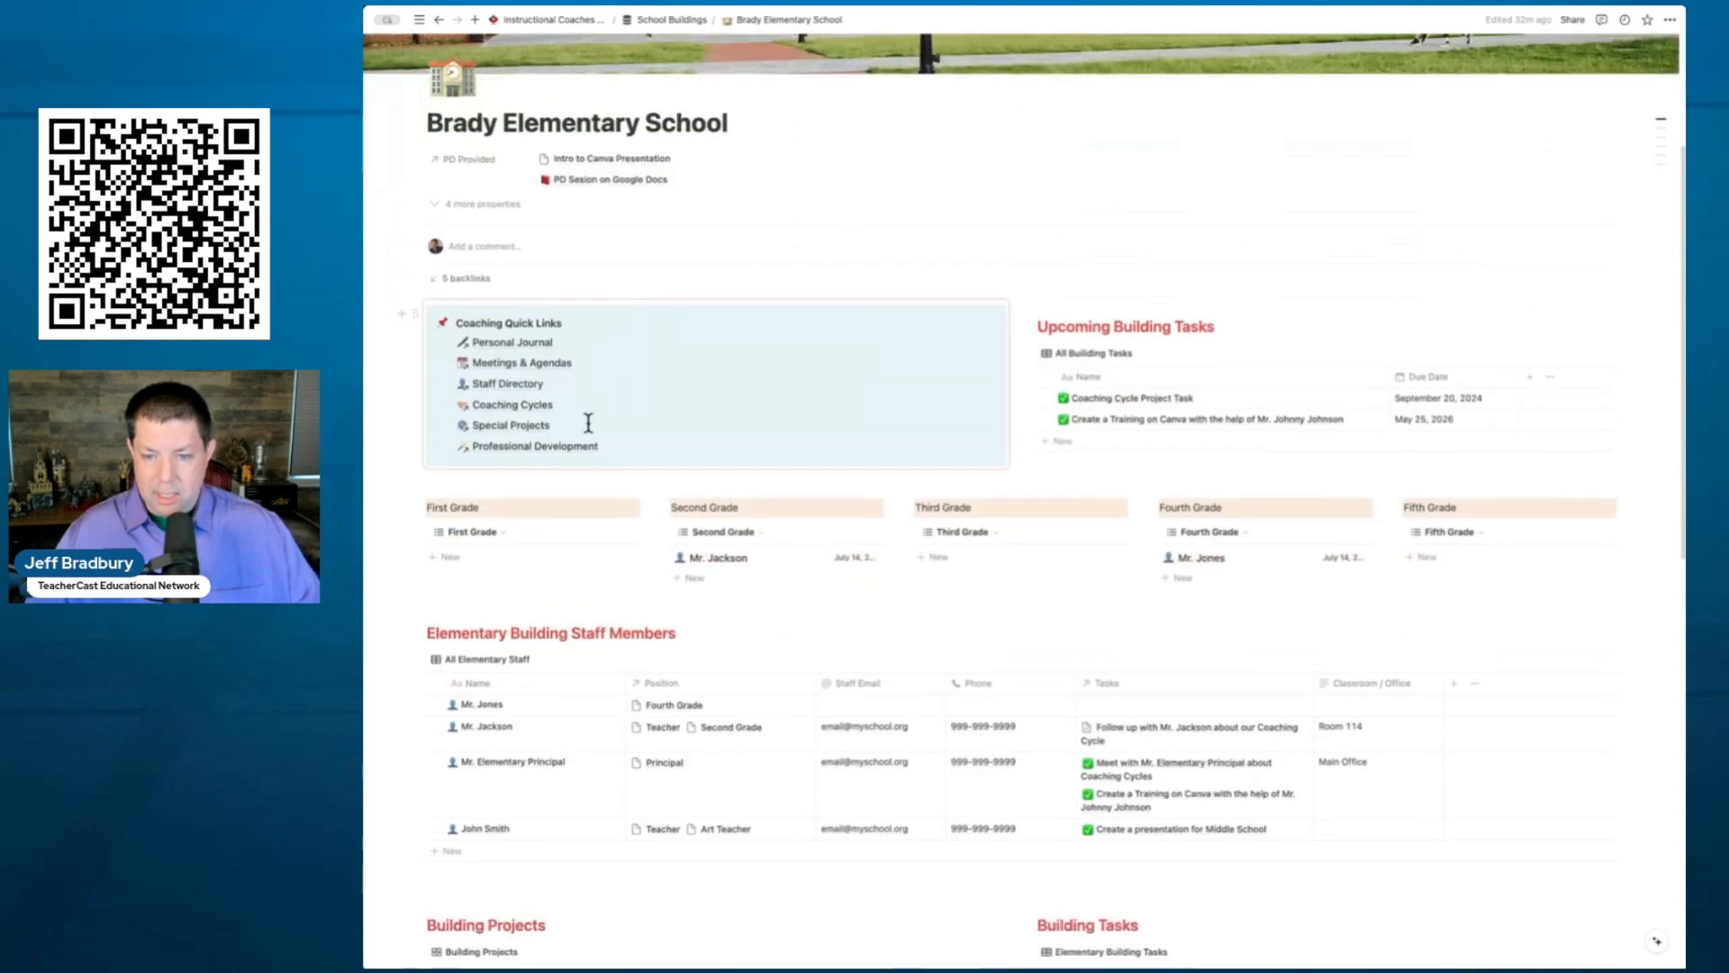
{"action": "mouse_move", "coordinate": [587, 447]}
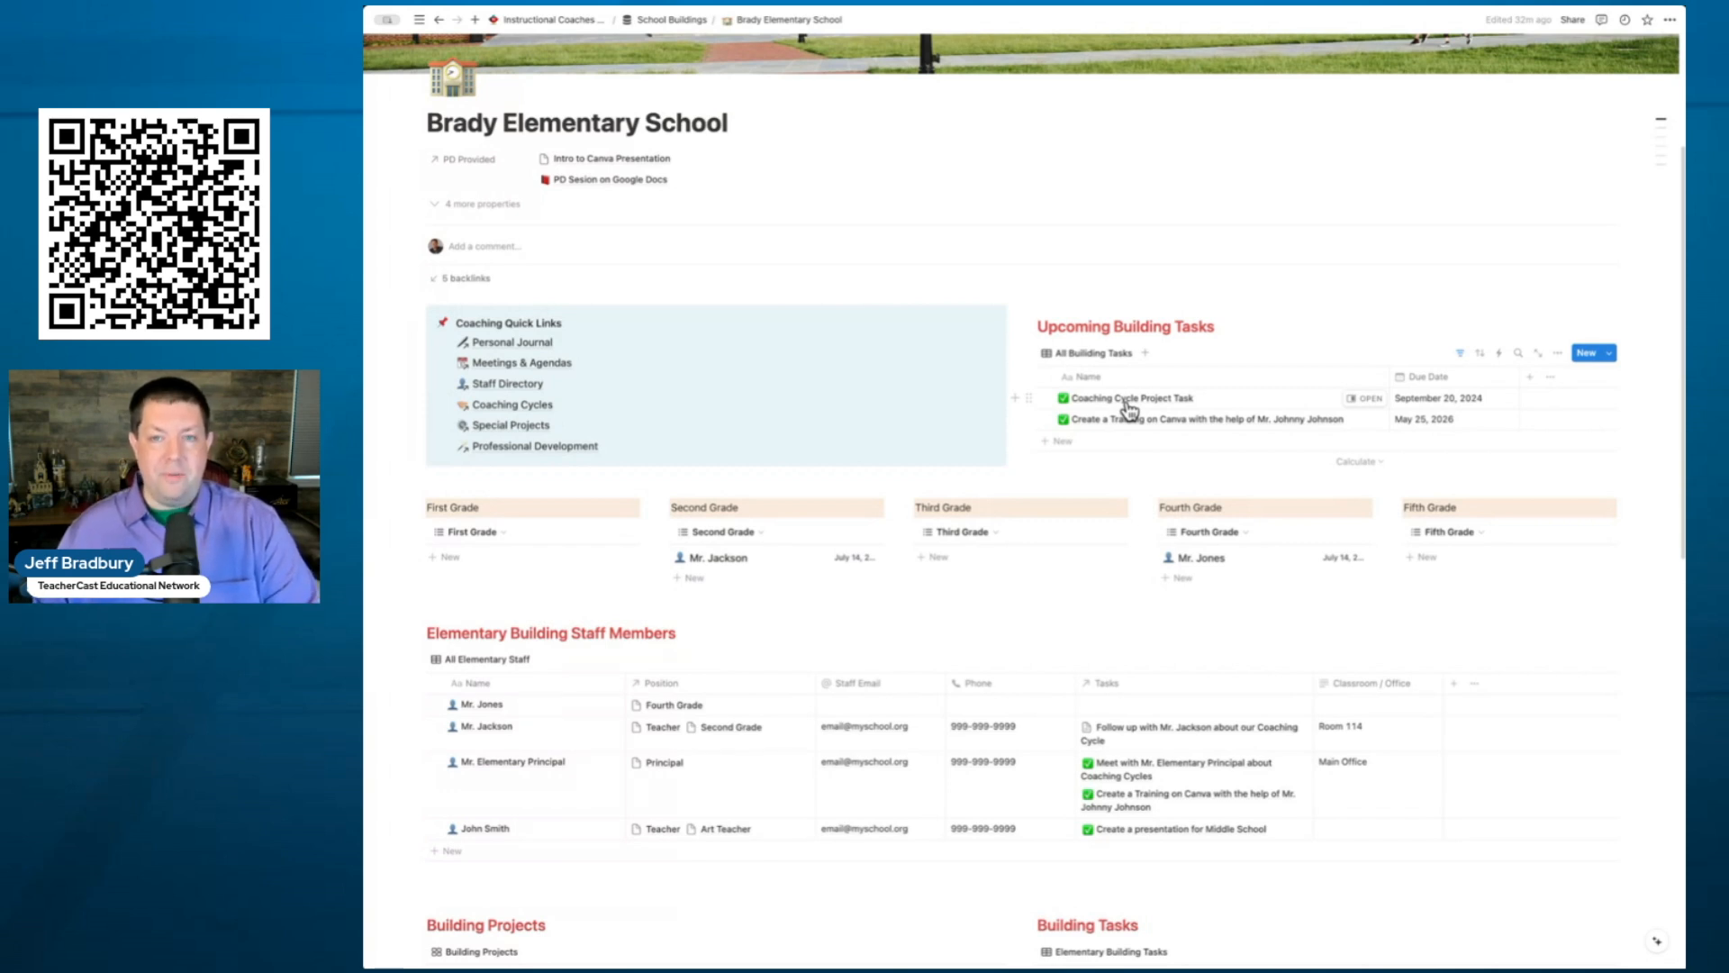
{"action": "scroll", "coordinate": [1128, 410], "scroll_direction": "down", "scroll_amount": 2}
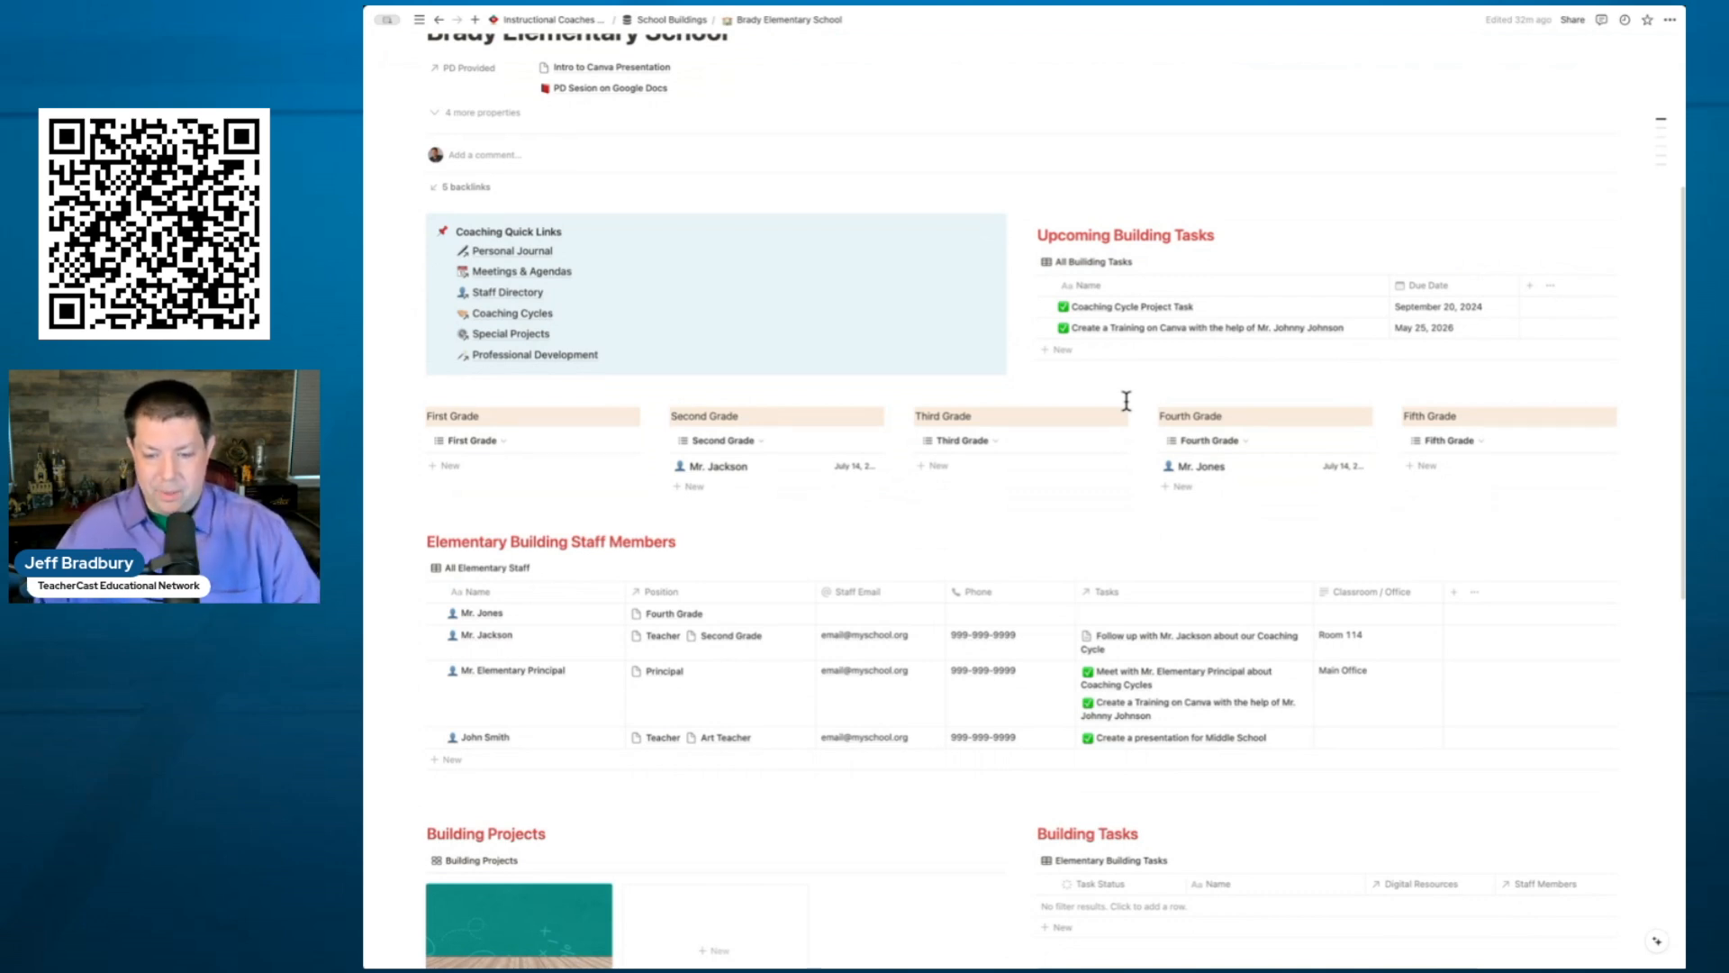
{"action": "scroll", "coordinate": [1125, 400], "scroll_direction": "down", "scroll_amount": 4}
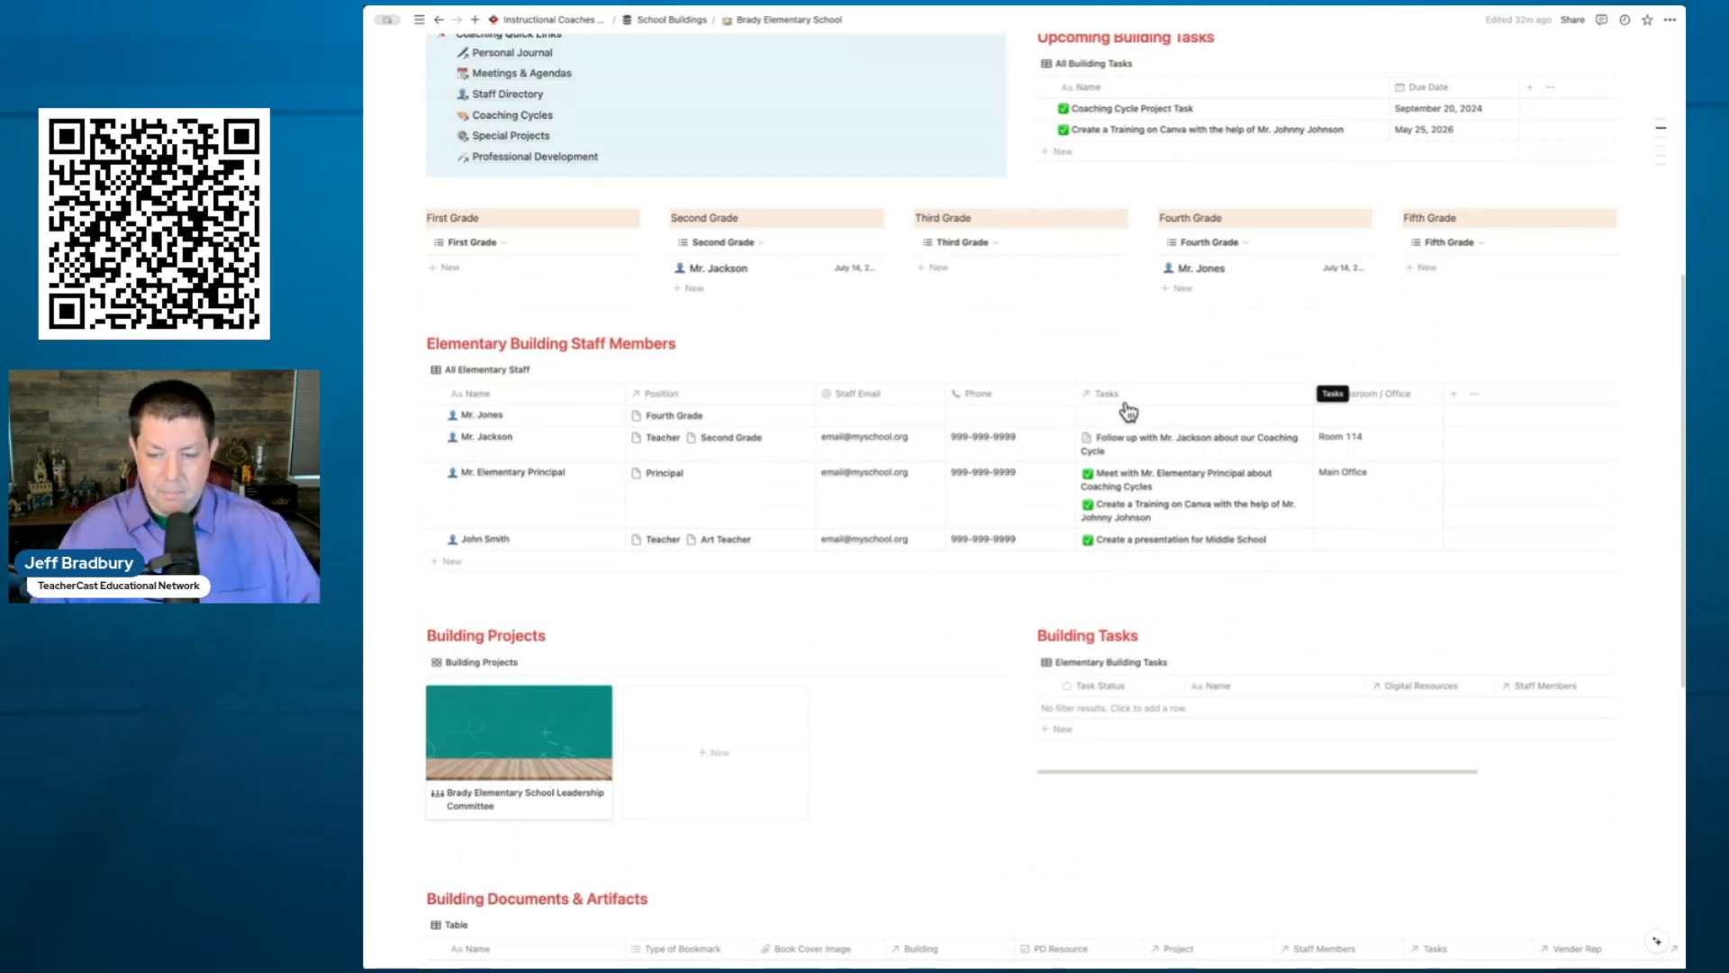
- Scroll through the rest of the Brady Elementary School page, then back up
{"action": "scroll", "coordinate": [1126, 410], "scroll_direction": "down", "scroll_amount": 6}
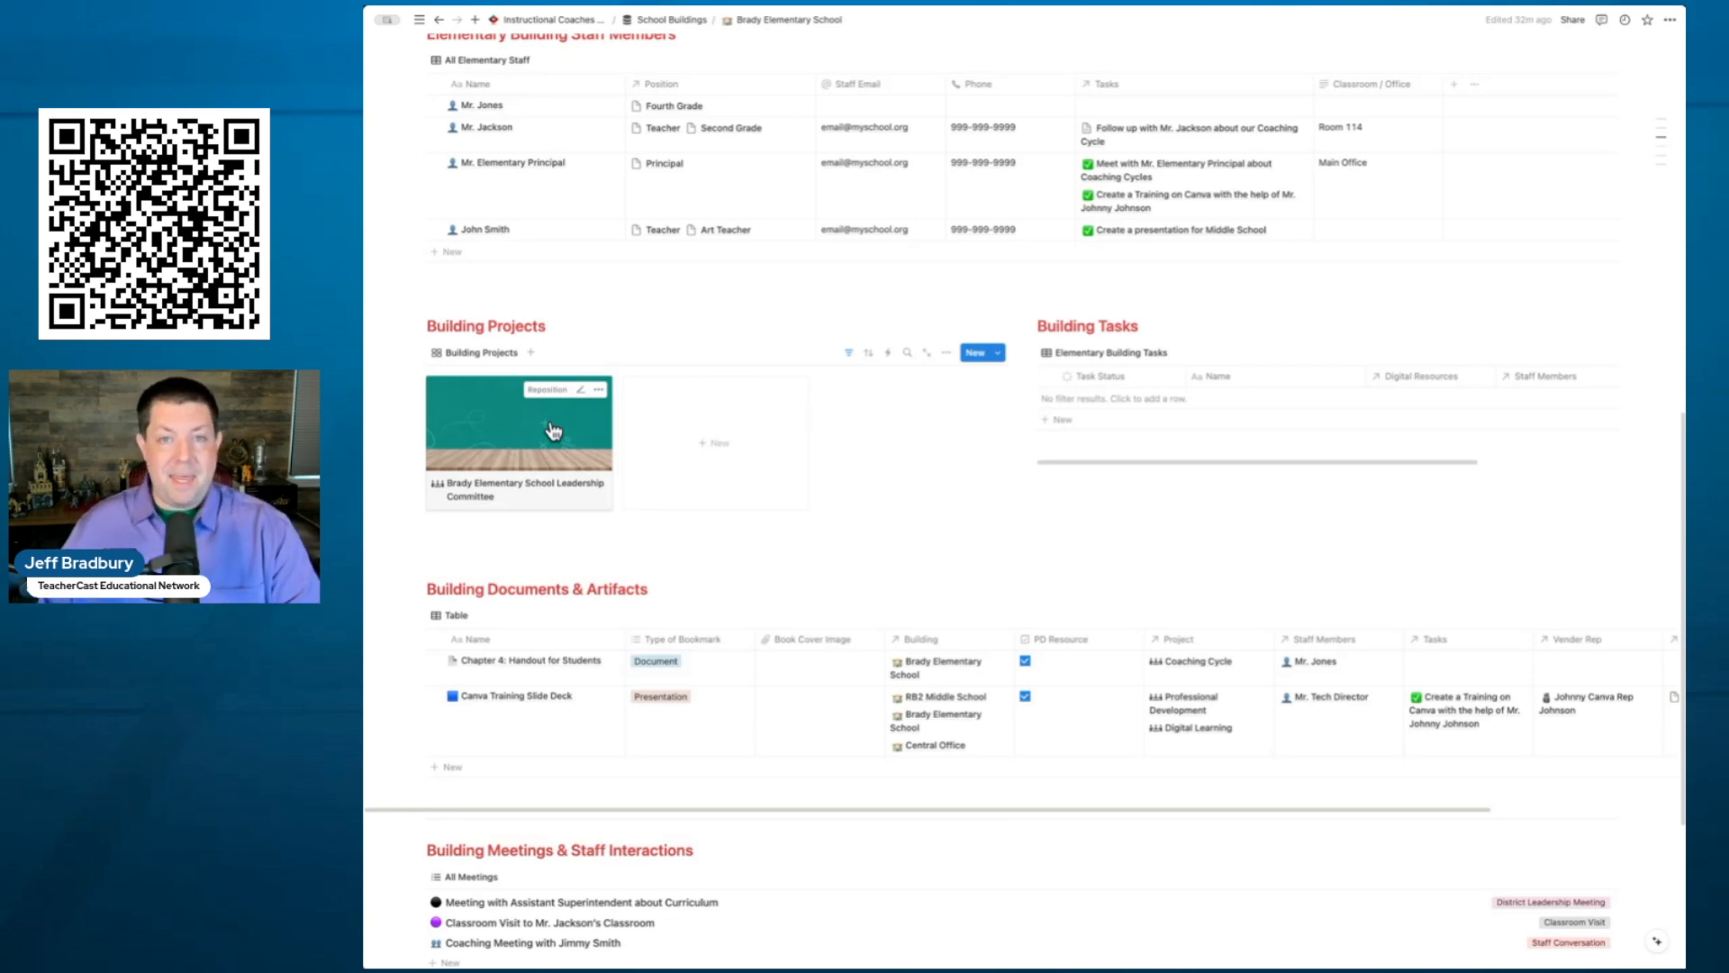
{"action": "scroll", "coordinate": [695, 361], "scroll_direction": "up", "scroll_amount": 5}
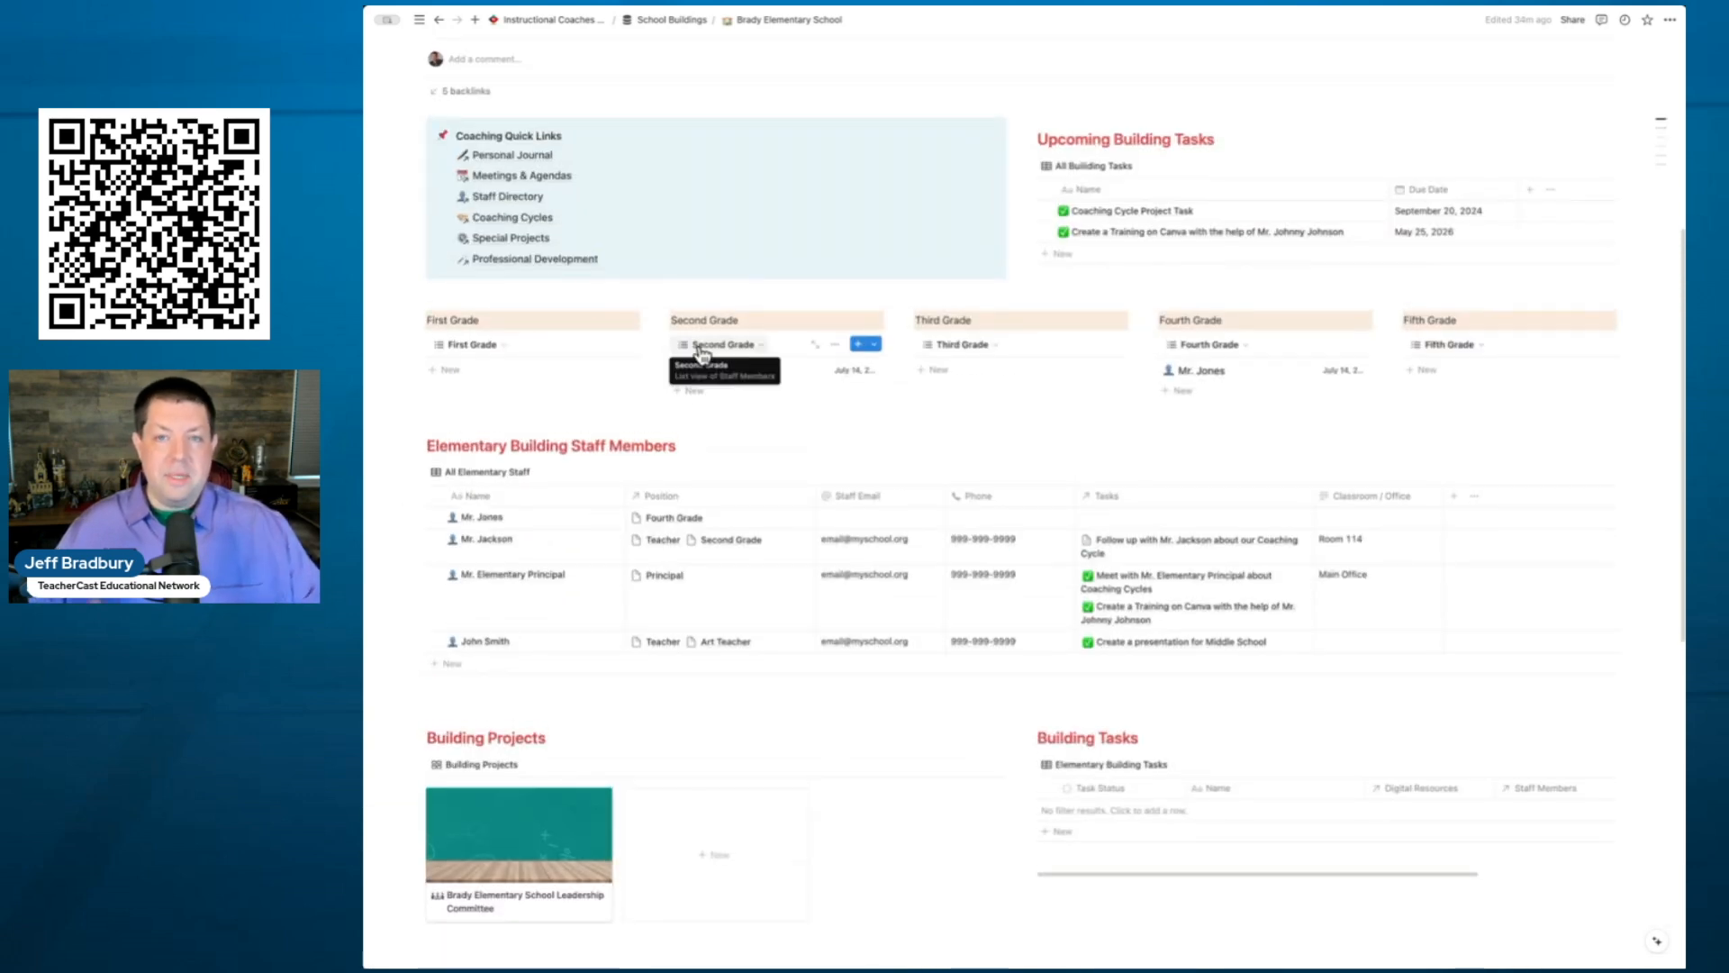
{"action": "scroll", "coordinate": [729, 359], "scroll_direction": "down", "scroll_amount": 3}
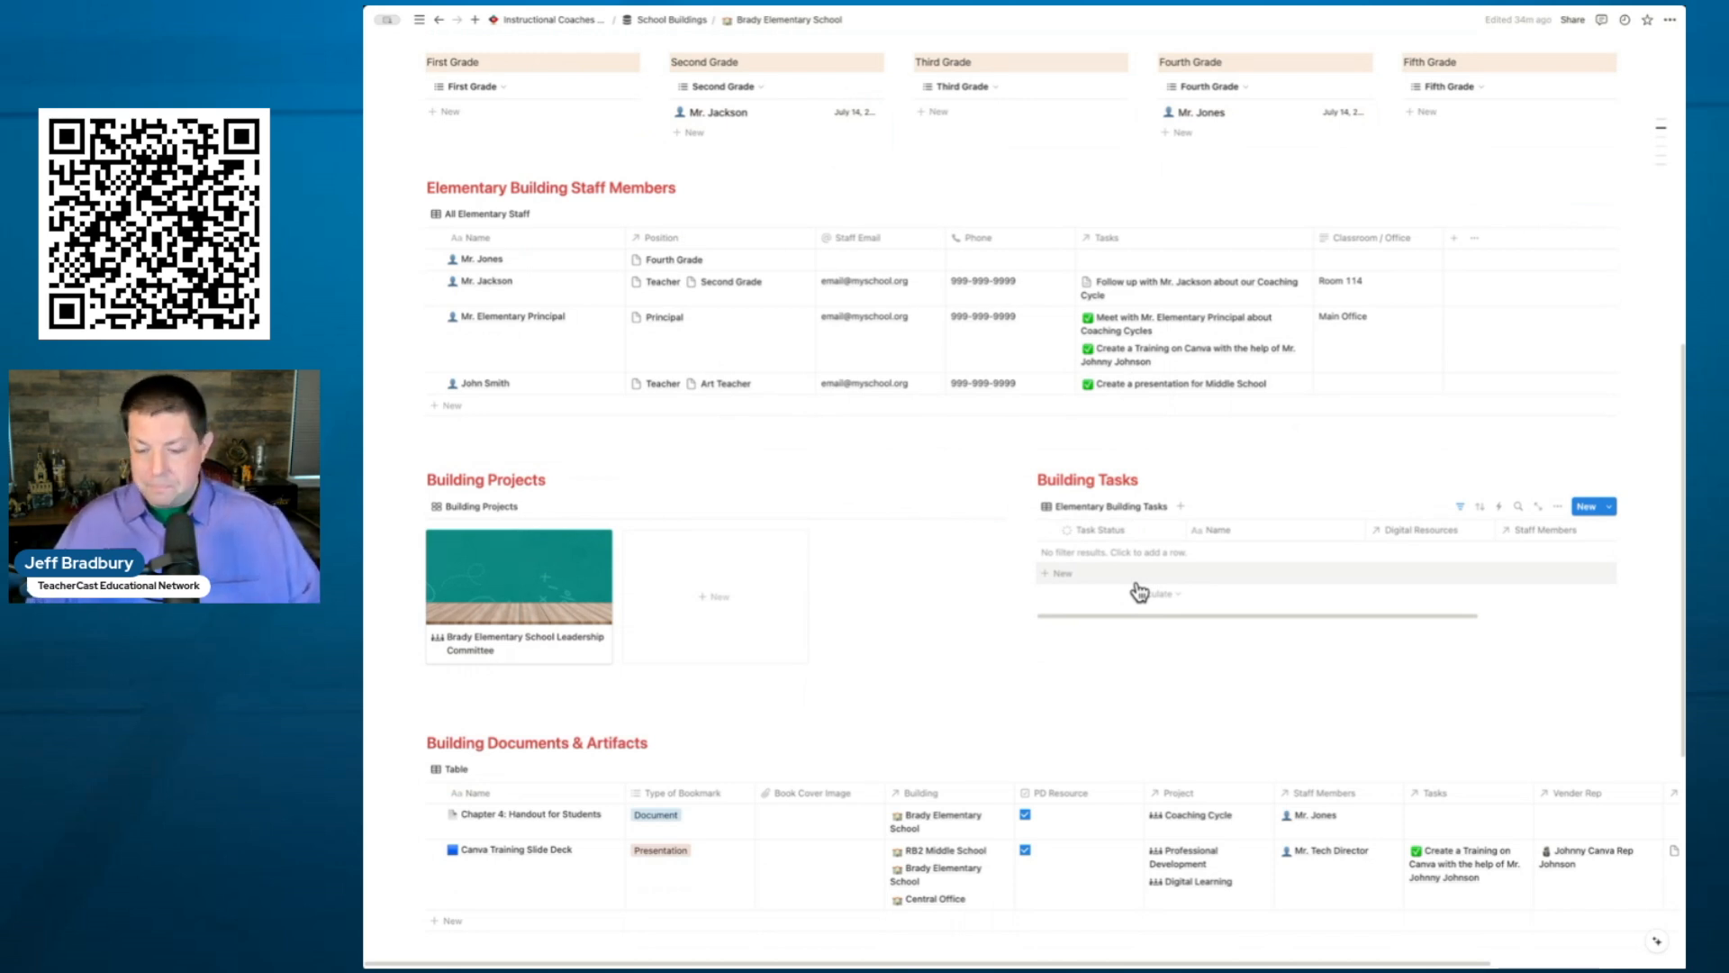
{"action": "scroll", "coordinate": [1139, 592], "scroll_direction": "down", "scroll_amount": 5}
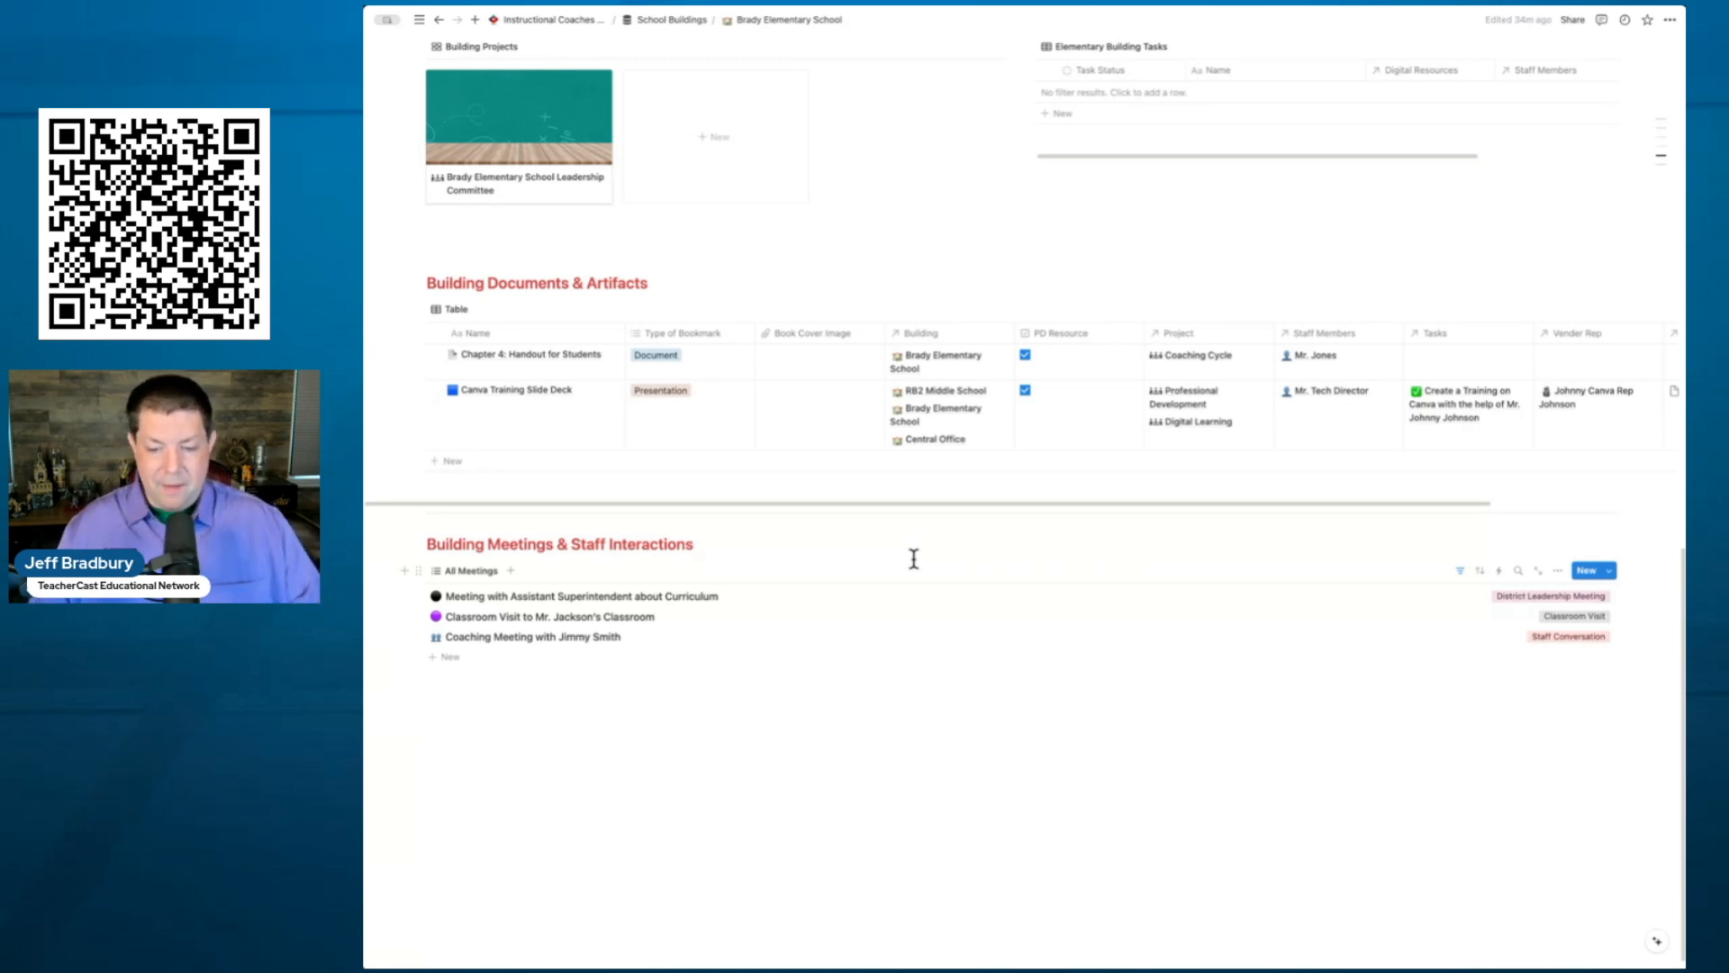
{"action": "scroll", "coordinate": [912, 558], "scroll_direction": "down", "scroll_amount": 1}
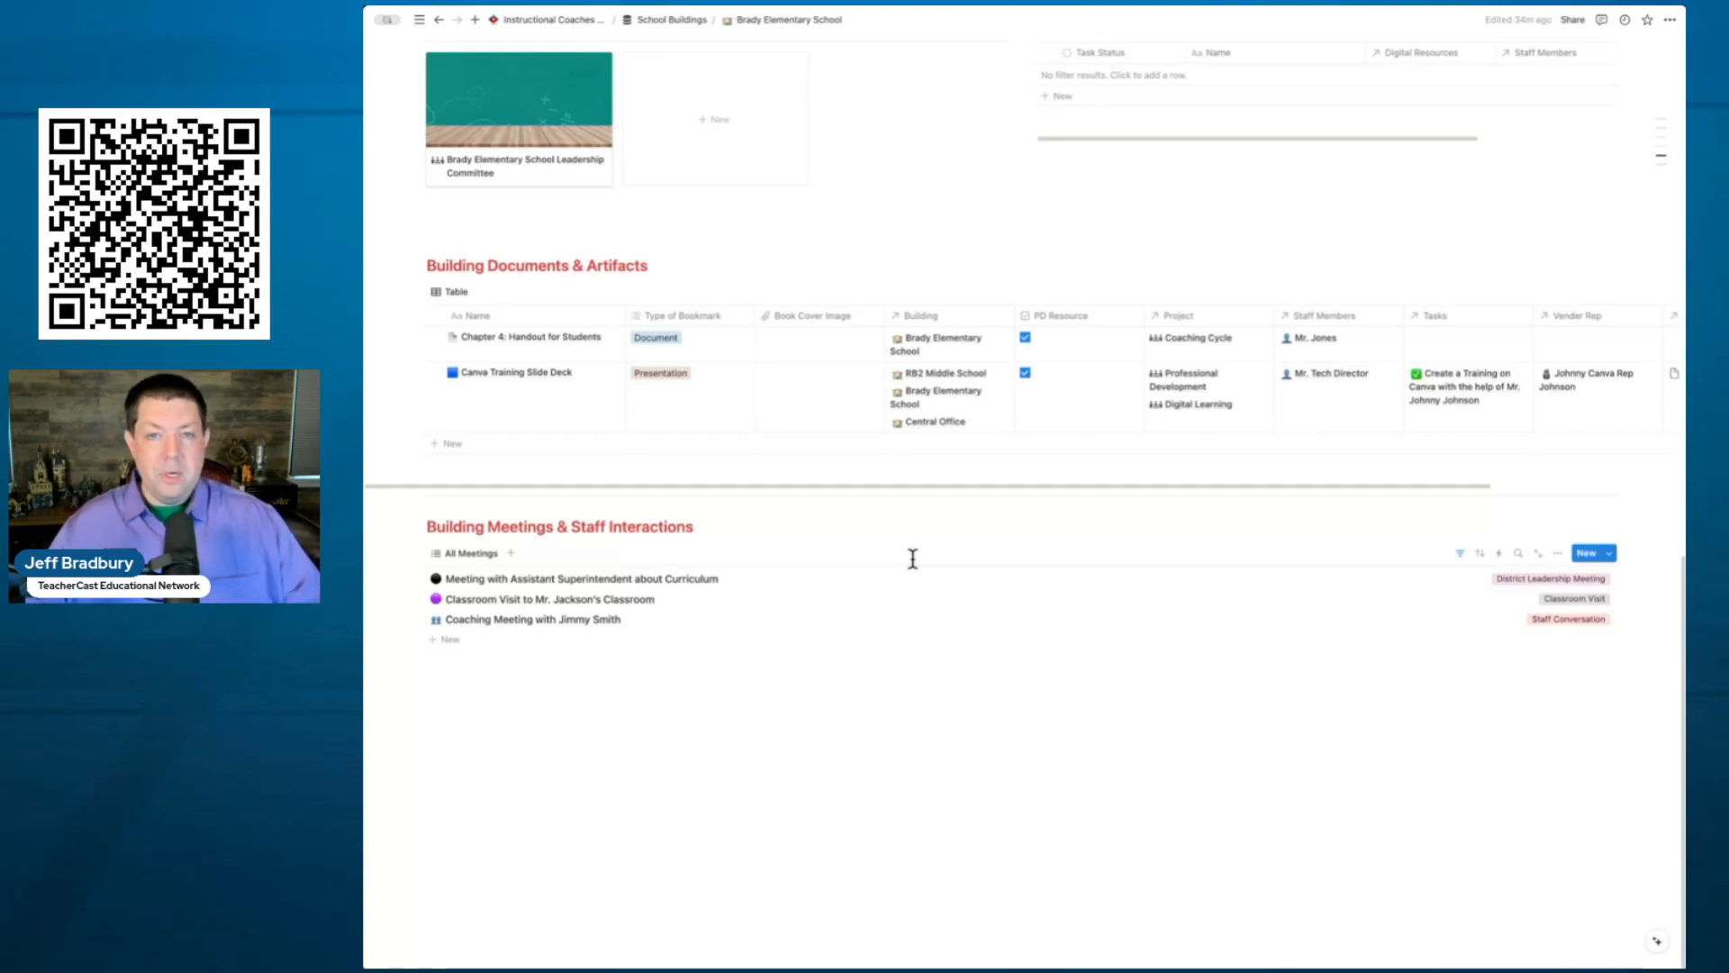
{"action": "scroll", "coordinate": [912, 558], "scroll_direction": "up", "scroll_amount": 7}
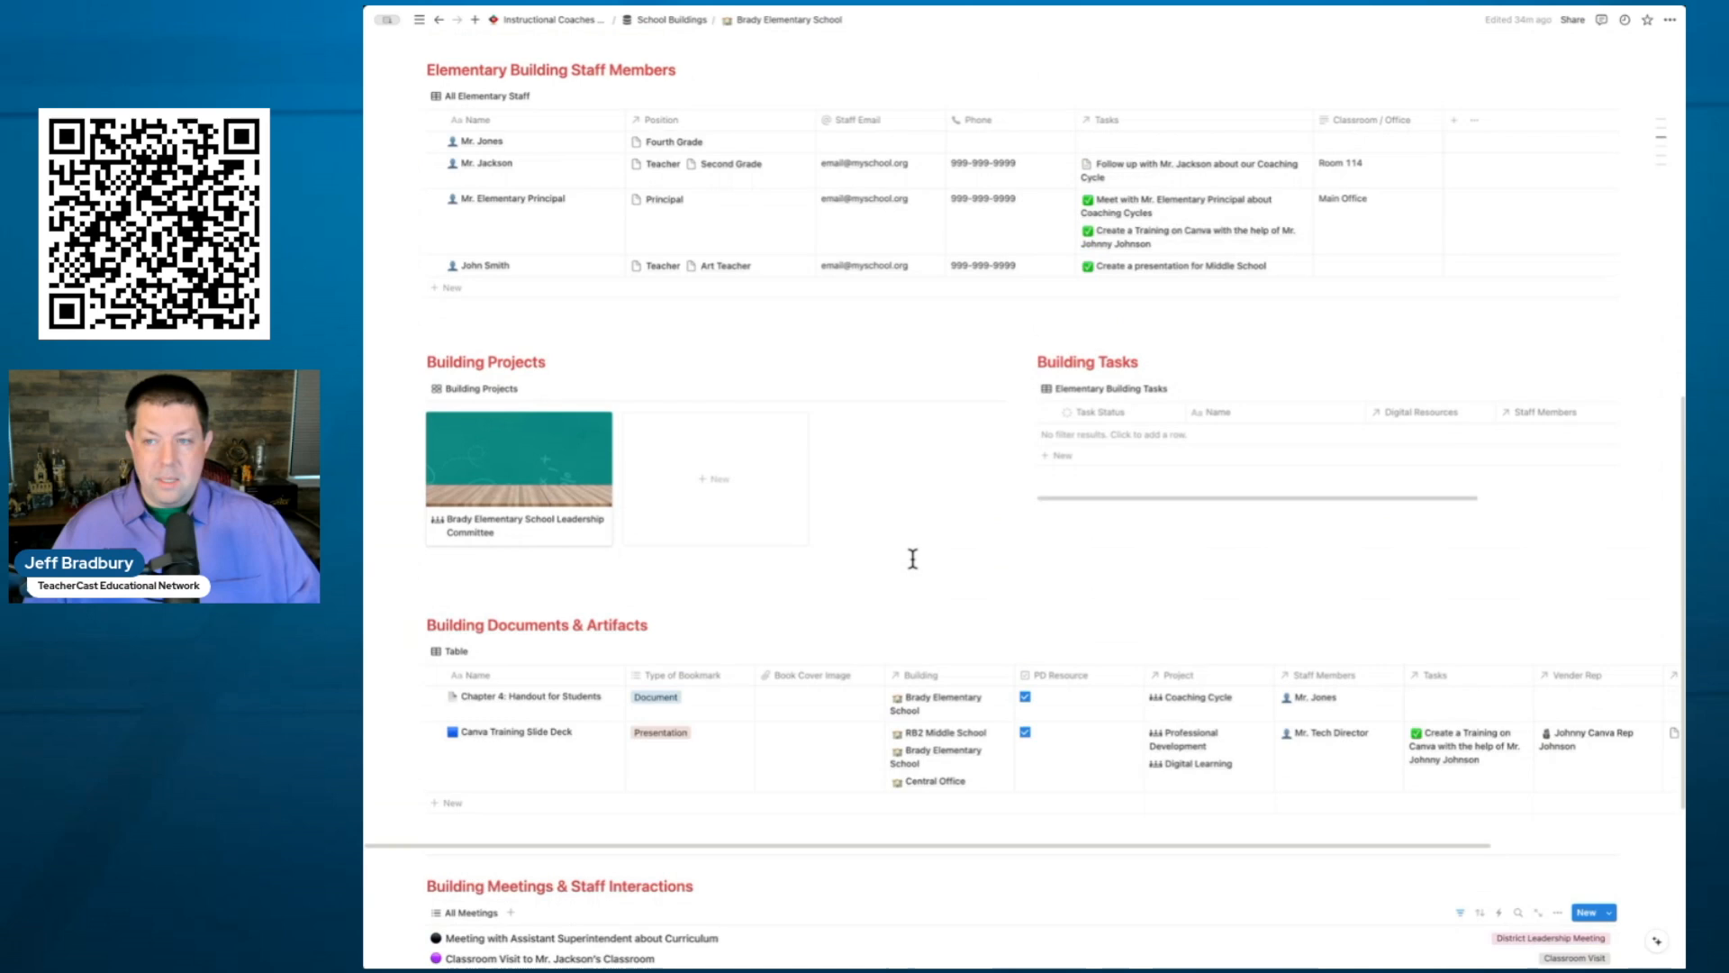
{"action": "scroll", "coordinate": [915, 569], "scroll_direction": "up", "scroll_amount": 5}
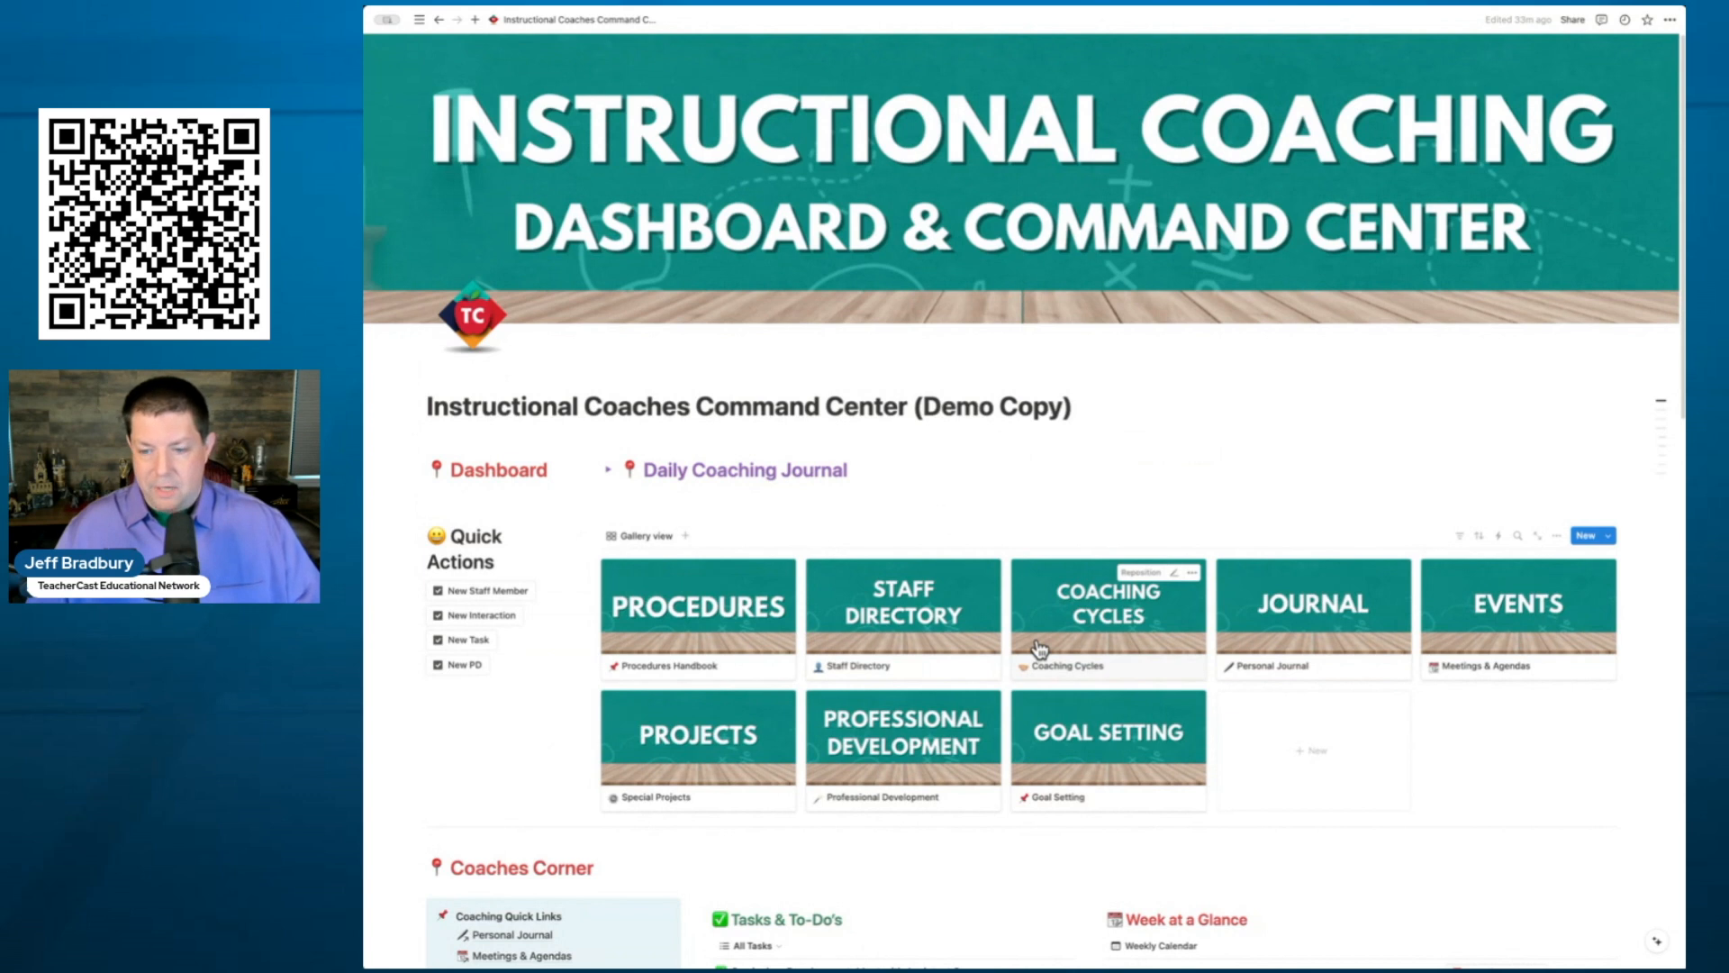
- Create a new school building page from the Elementary Building Template in School Buildings
{"action": "scroll", "coordinate": [1040, 648], "scroll_direction": "down", "scroll_amount": 5}
{"action": "scroll", "coordinate": [1040, 648], "scroll_direction": "down", "scroll_amount": 3}
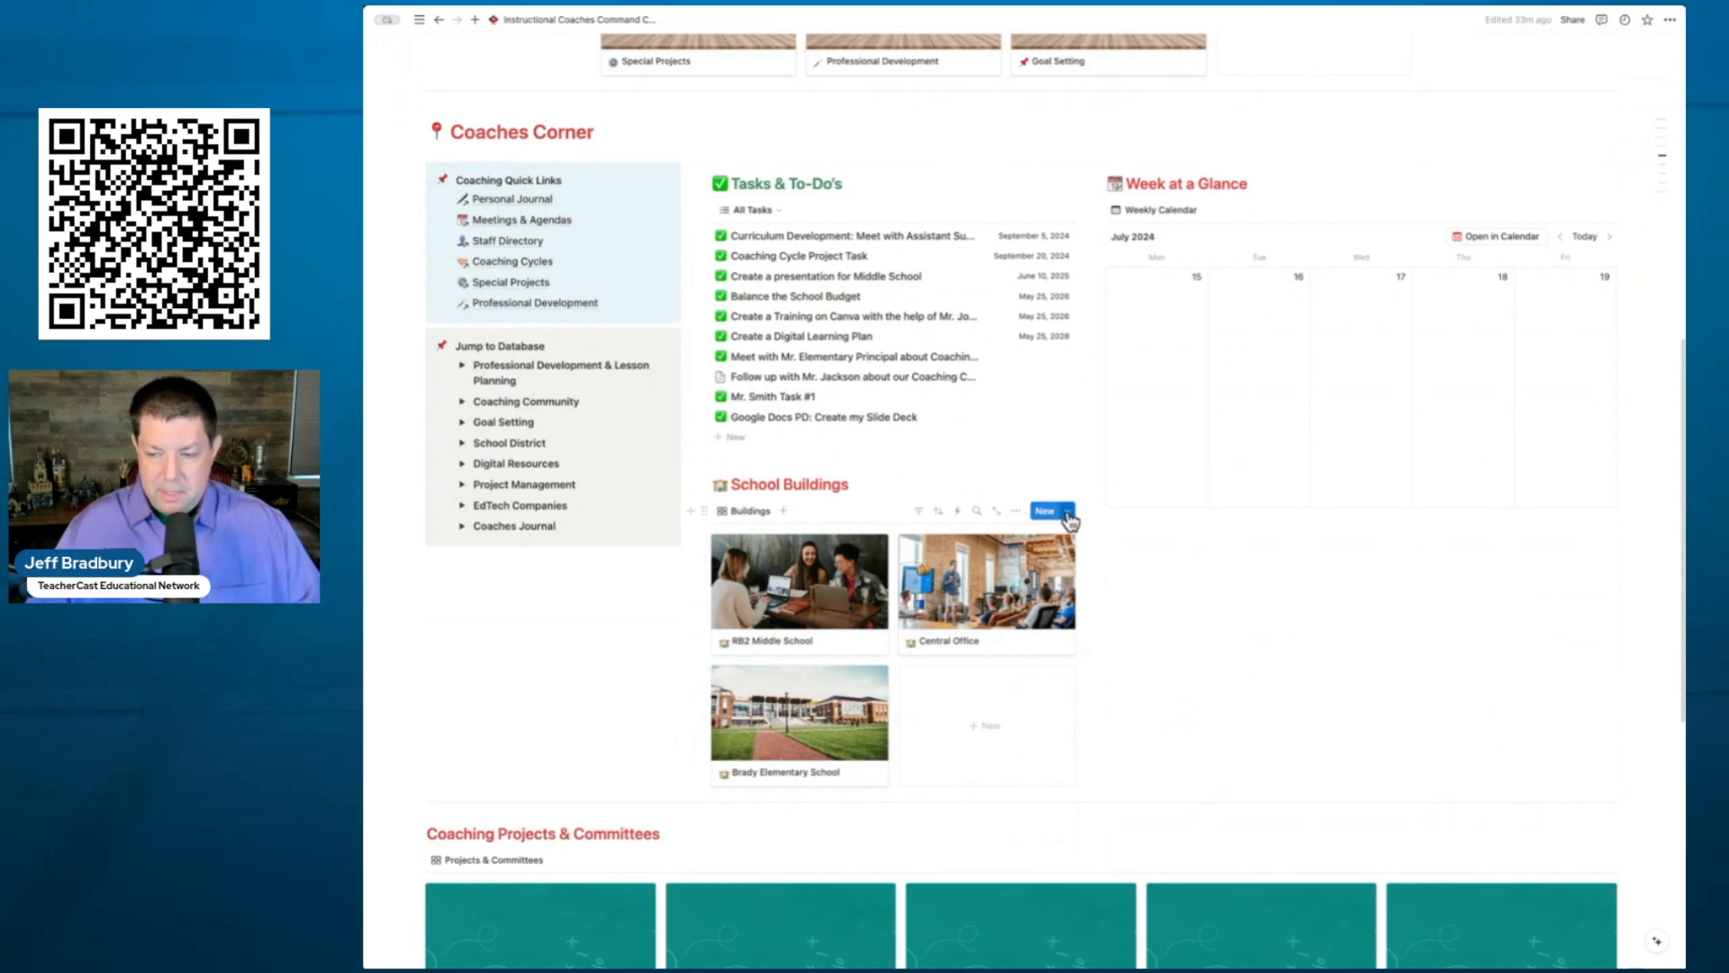
{"action": "left_click", "coordinate": [1068, 513]}
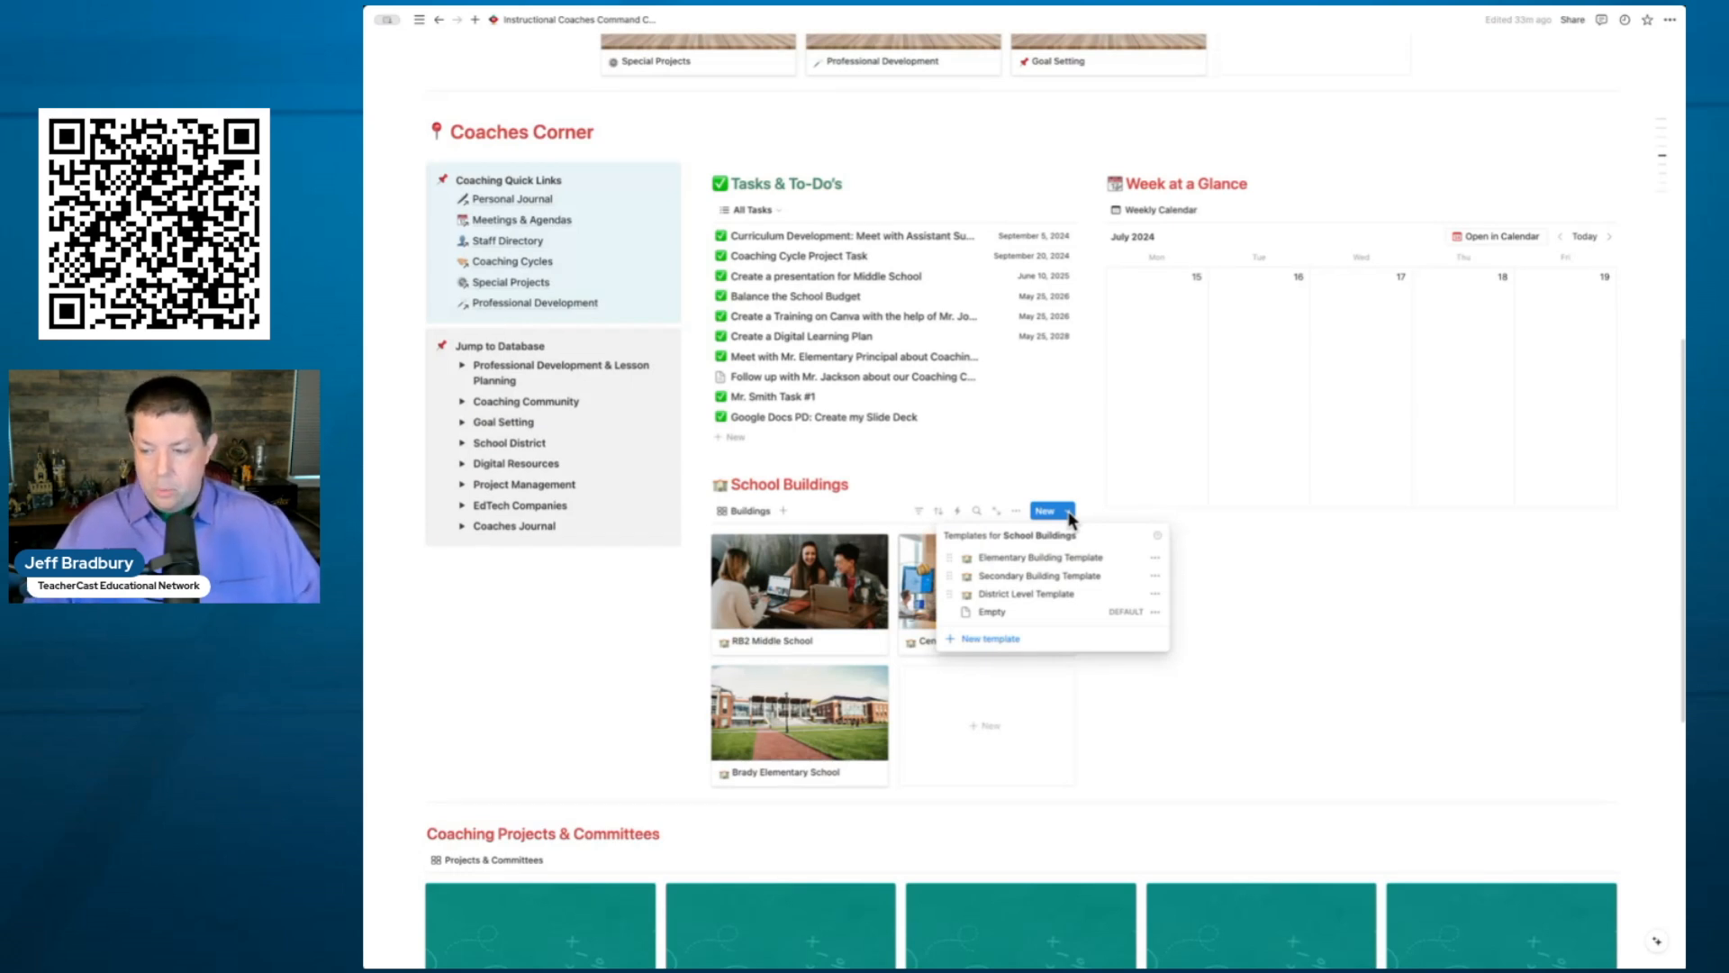
{"action": "left_click", "coordinate": [1153, 558]}
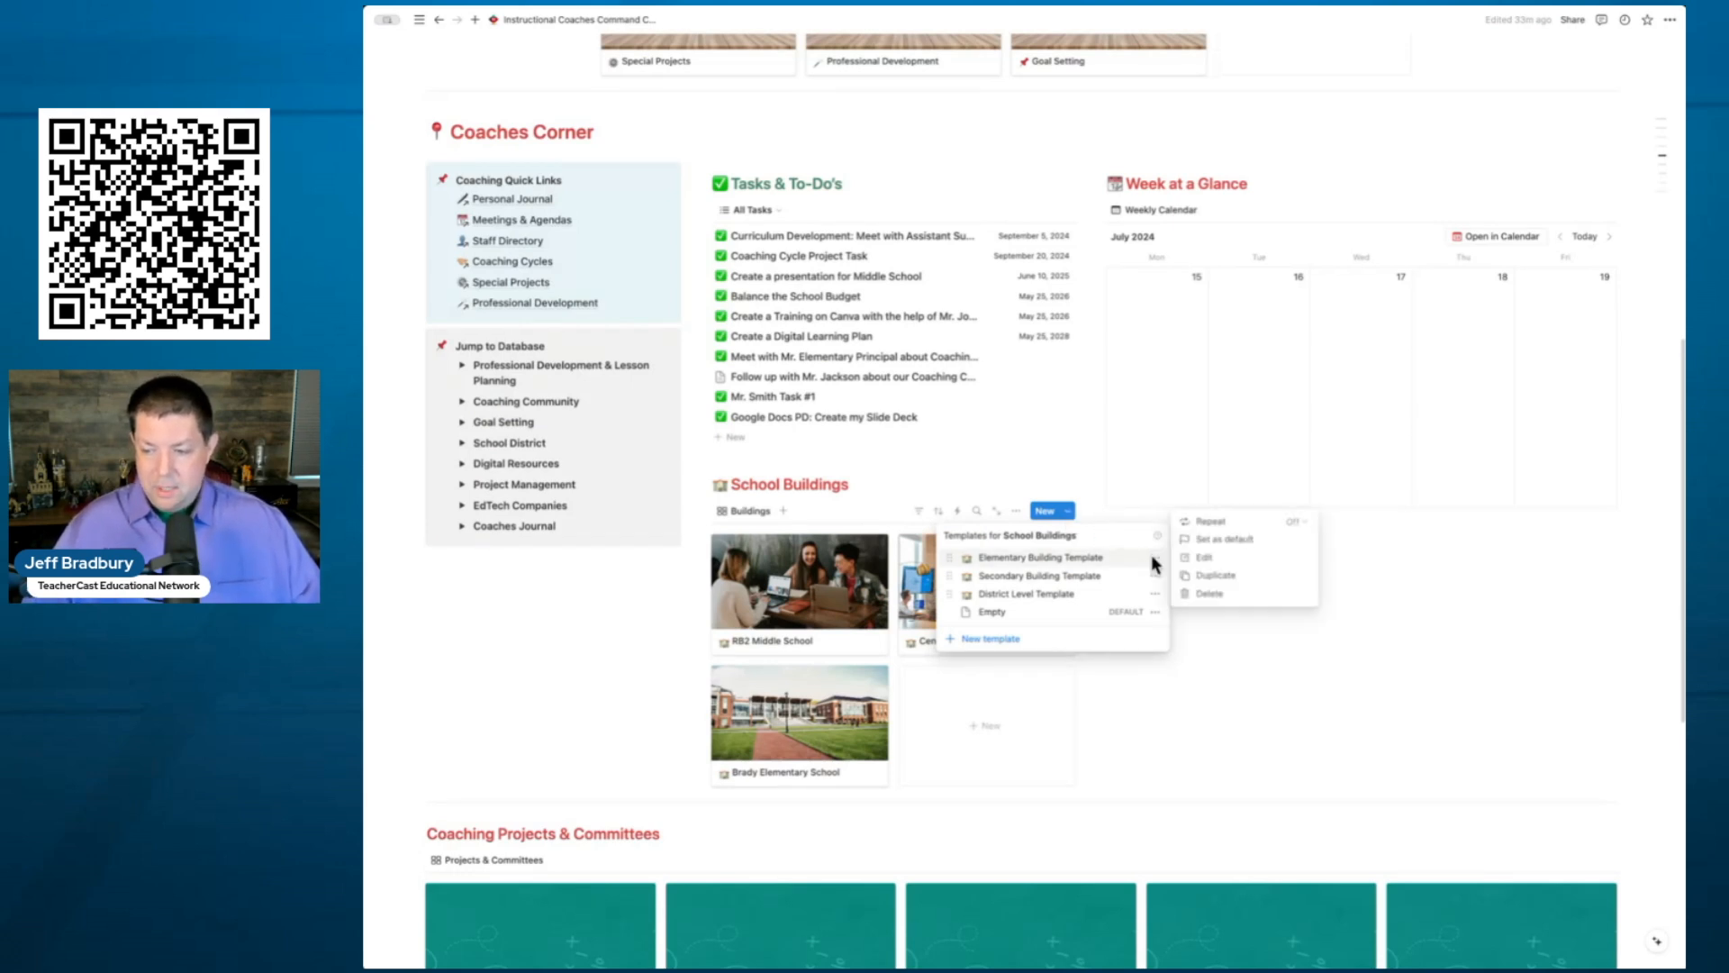
{"action": "left_click", "coordinate": [1040, 558]}
{"action": "left_click", "coordinate": [1040, 559]}
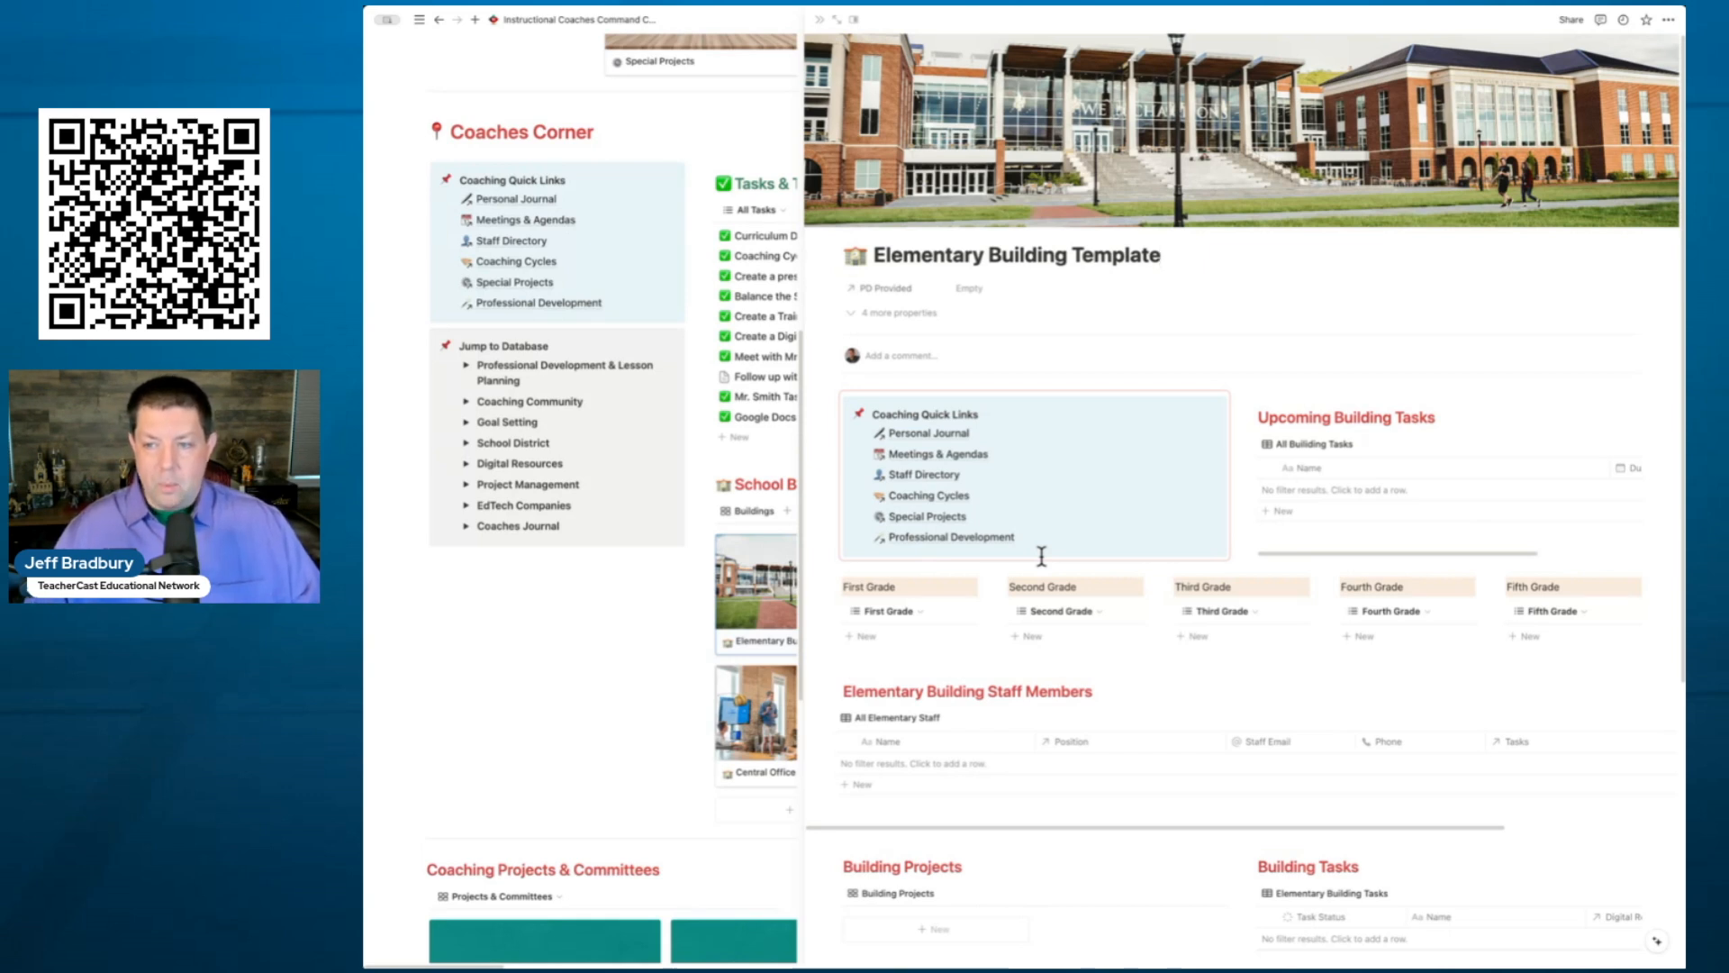
- Open the new page full-page, retitle it Bradbury Elementary School, and reveal its 4 hidden properties
{"action": "left_click", "coordinate": [836, 20]}
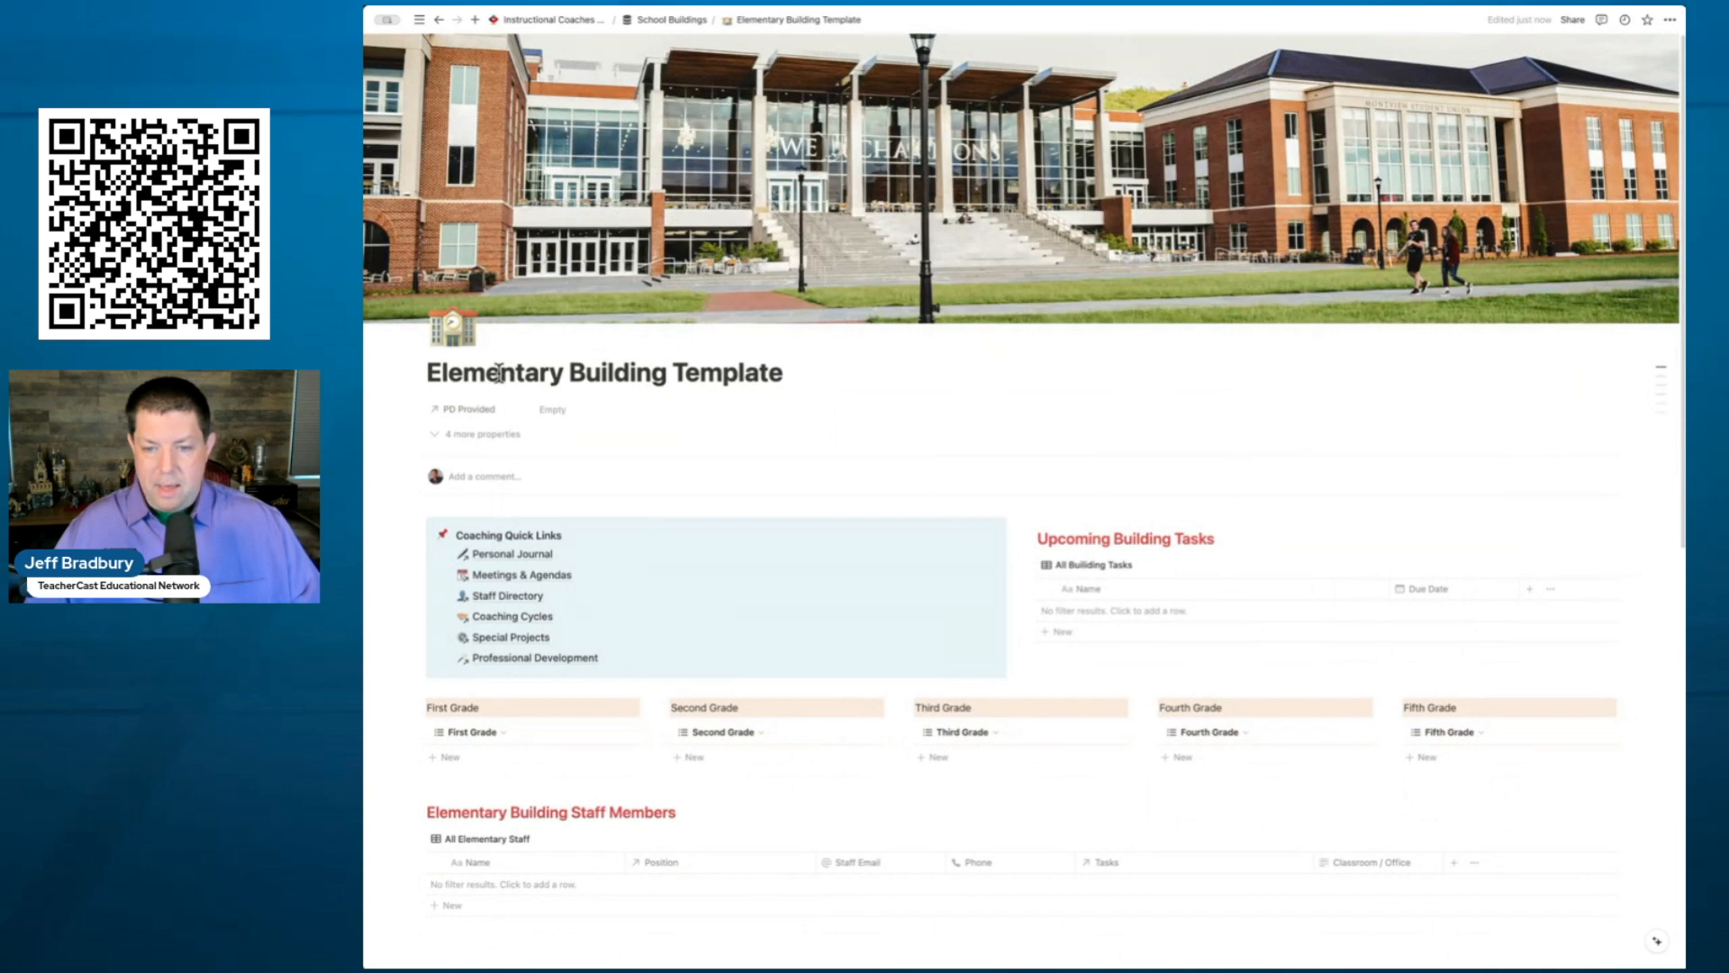
{"action": "left_click_drag", "start_coordinate": [783, 372], "coordinate": [429, 371]}
{"action": "type", "text": "Bradbury Elementary School"}
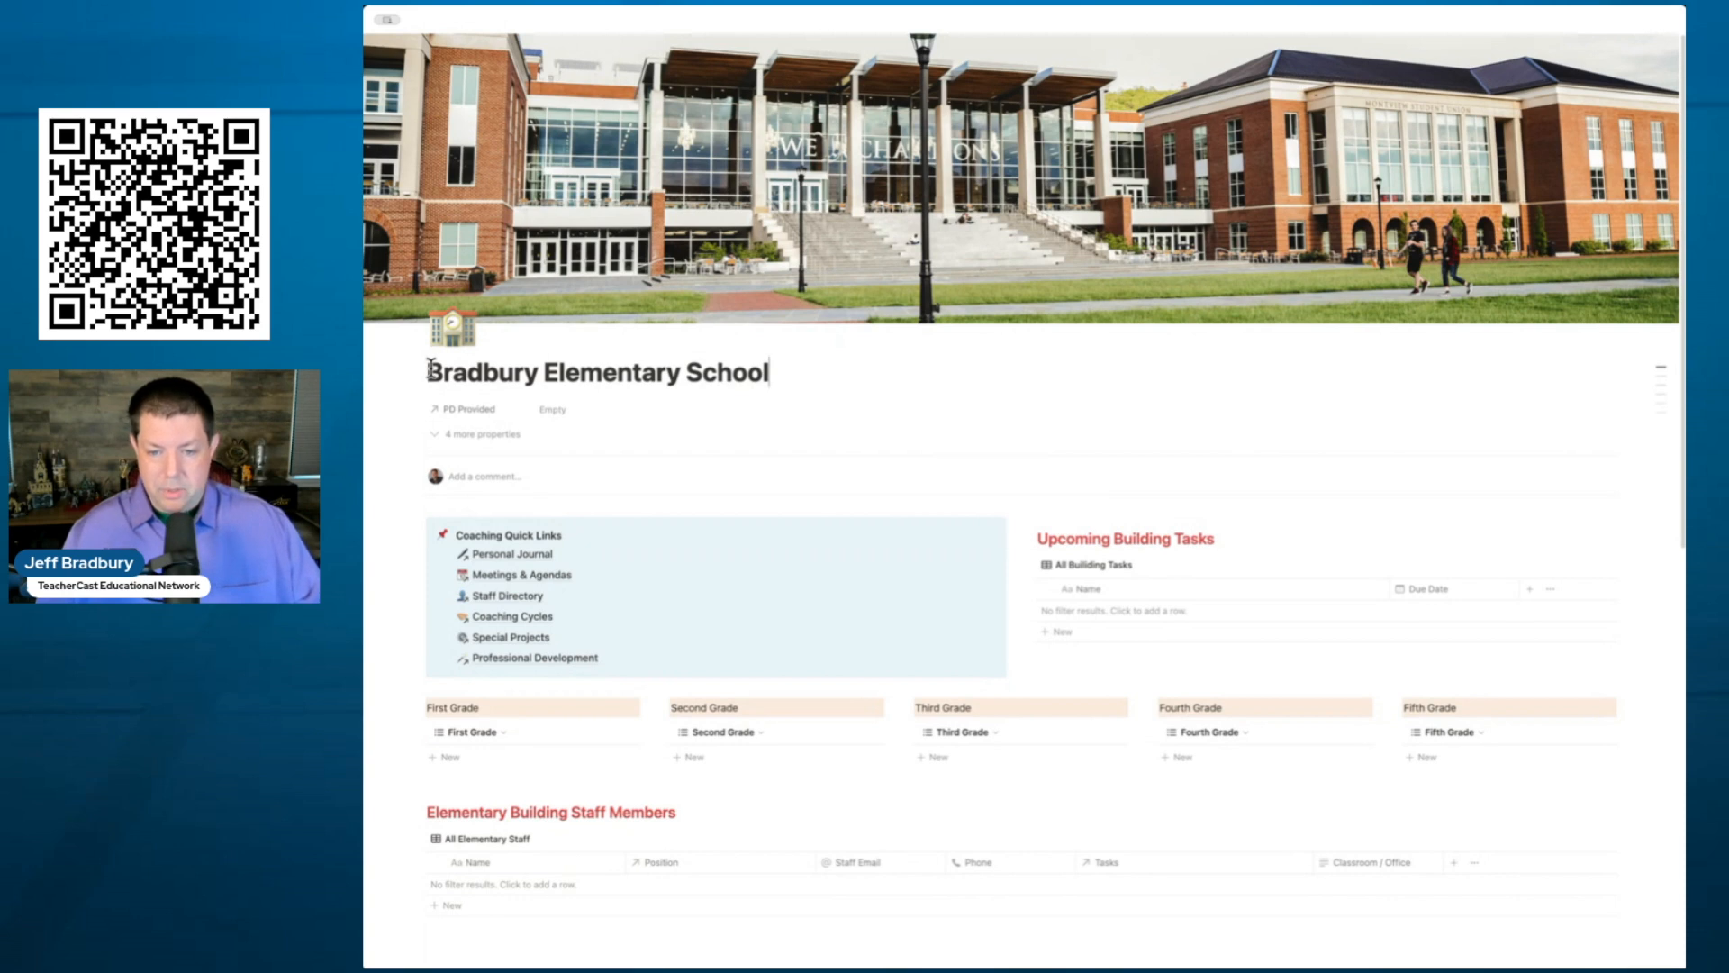
{"action": "left_click", "coordinate": [514, 435]}
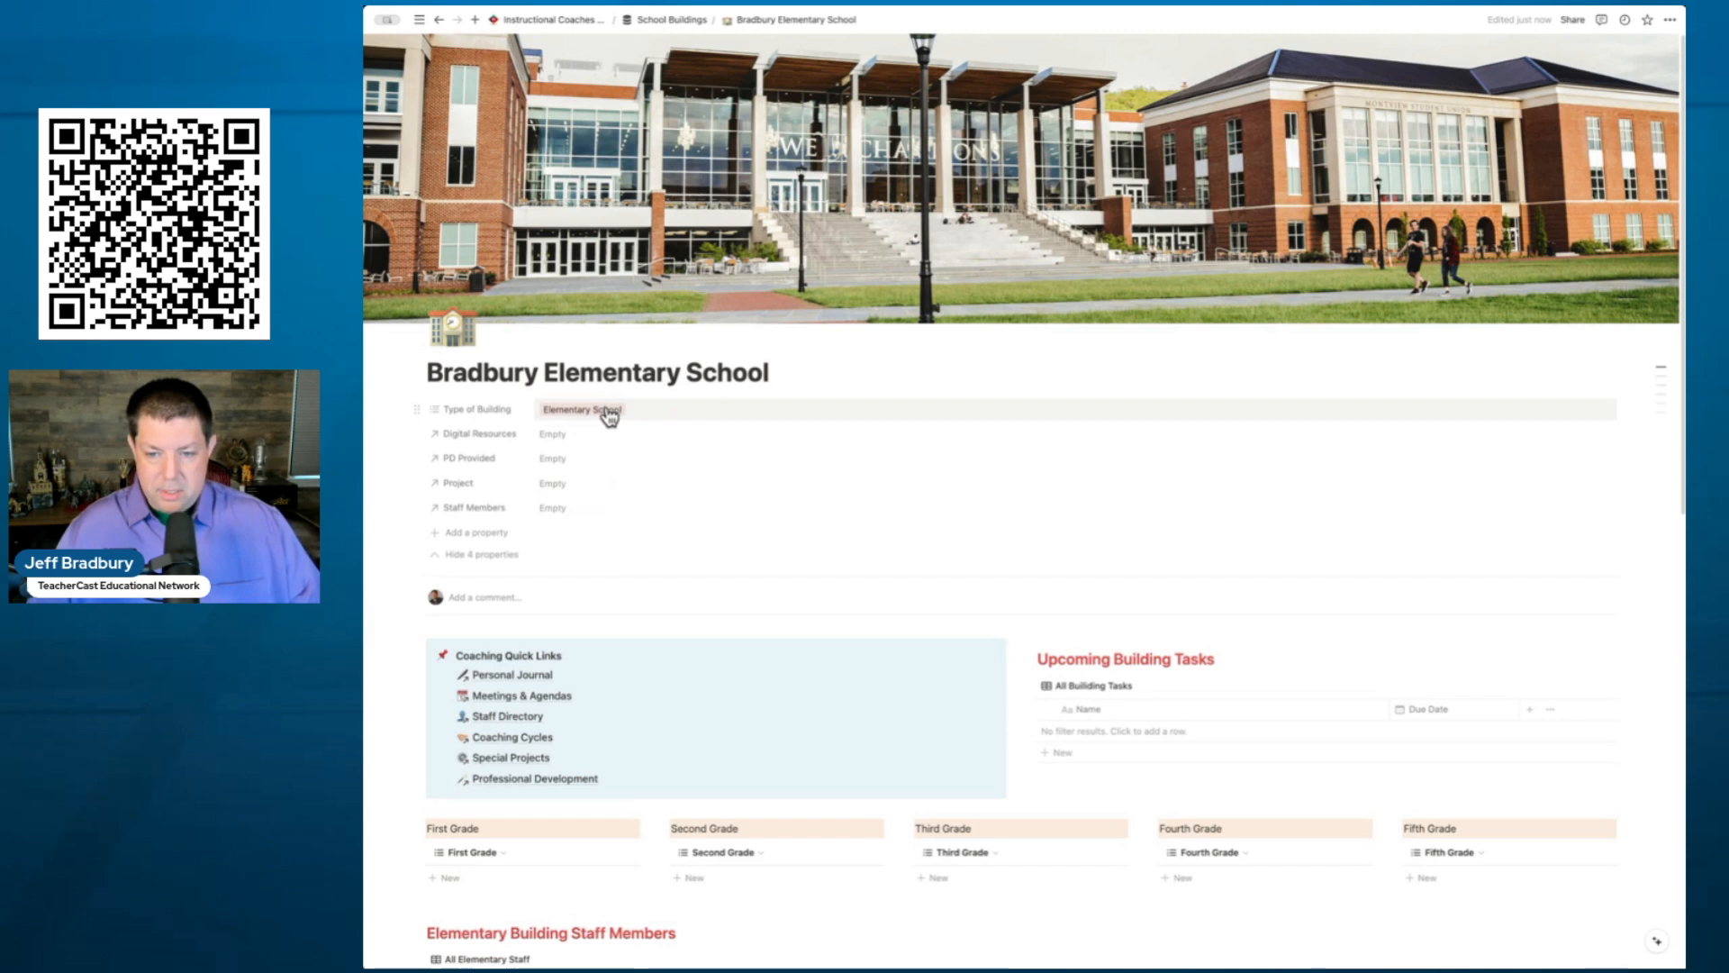
- Leave Type of Building as Elementary School, hide the 4 extra properties, and review the page sections
{"action": "left_click", "coordinate": [647, 410]}
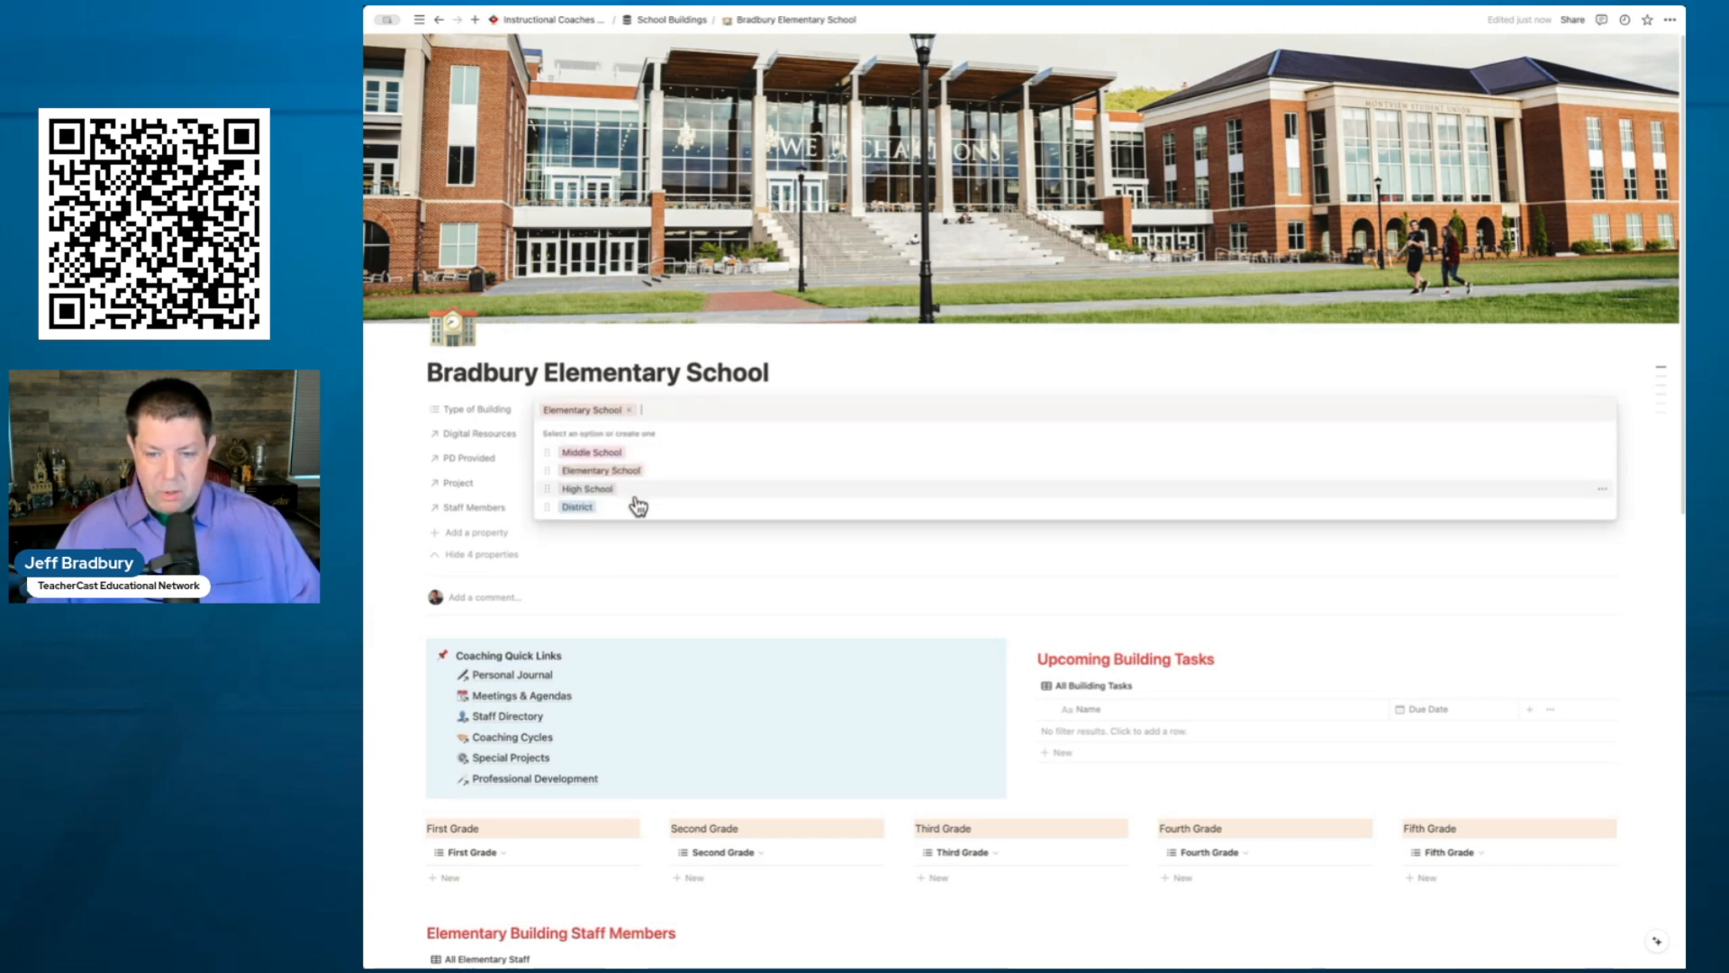
{"action": "left_click", "coordinate": [687, 385]}
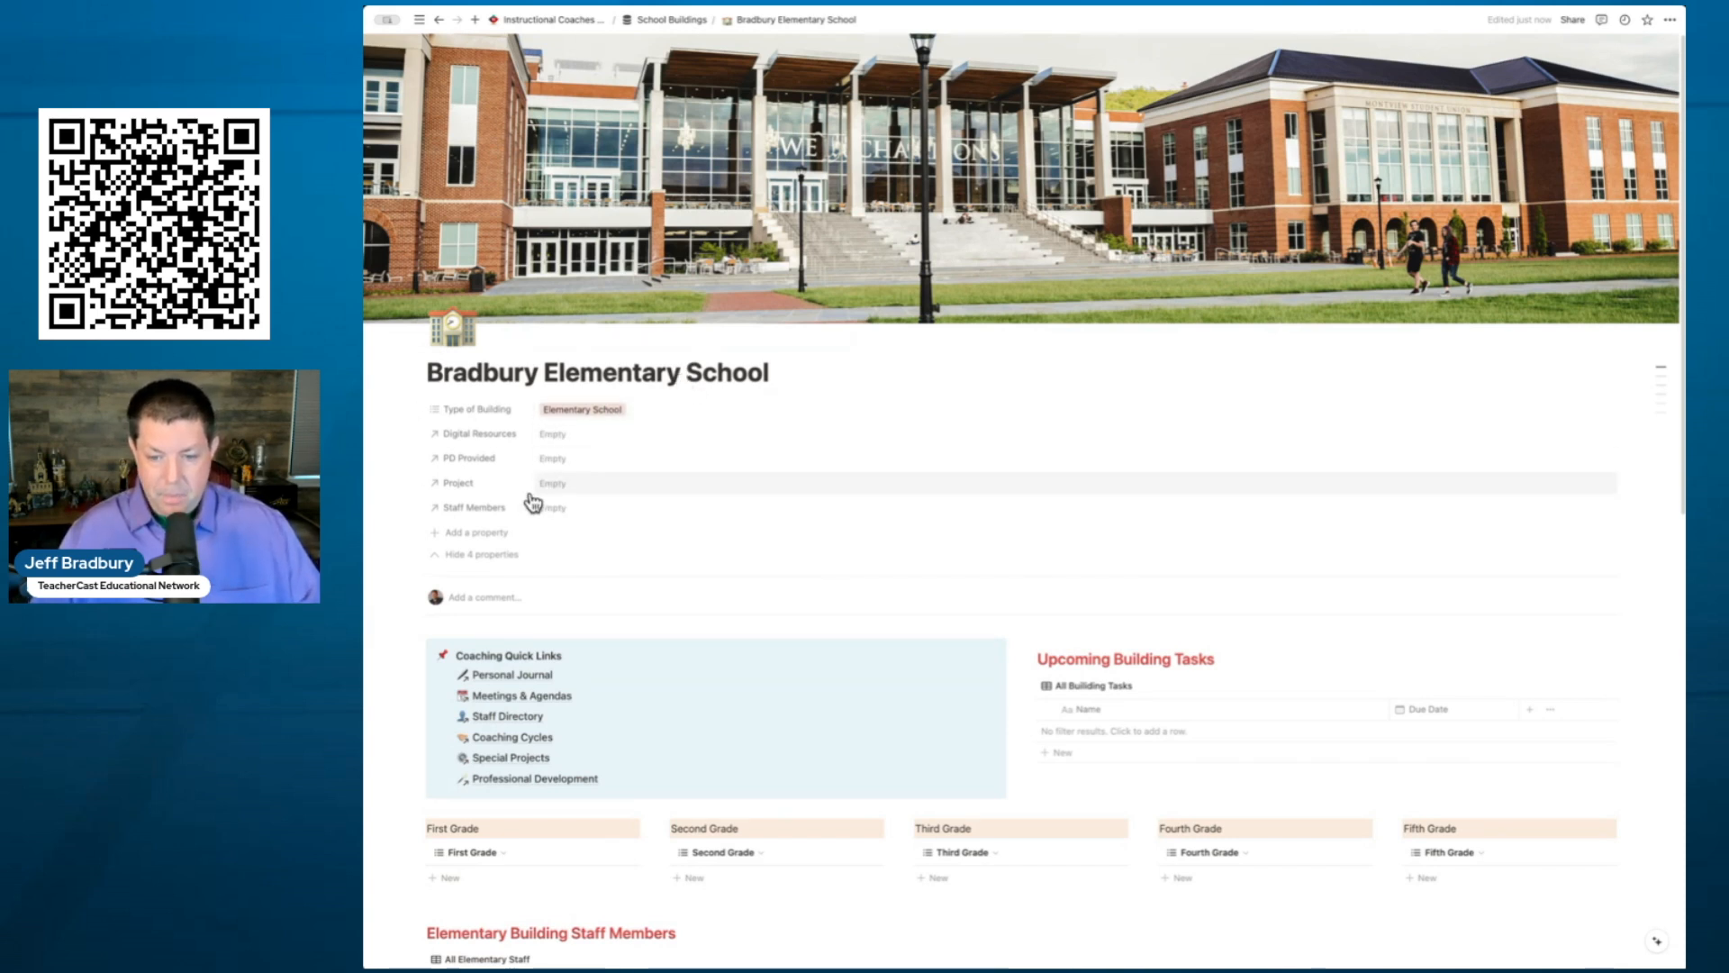
{"action": "left_click", "coordinate": [494, 554]}
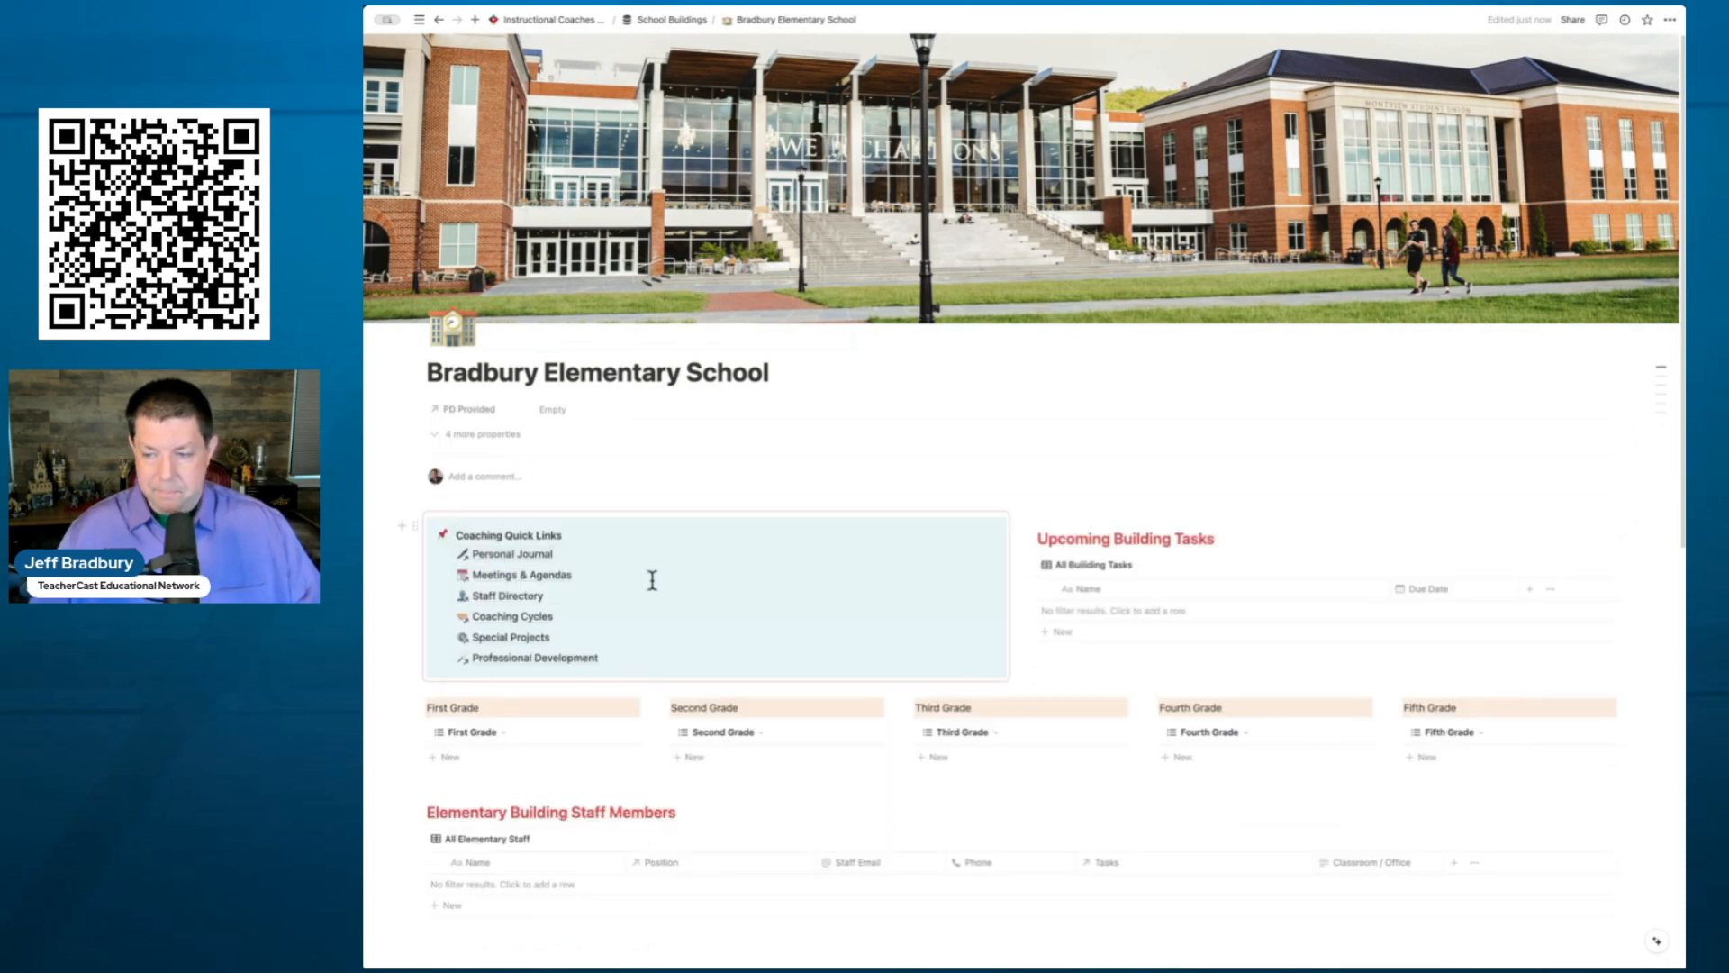
{"action": "scroll", "coordinate": [650, 581], "scroll_direction": "down", "scroll_amount": 3}
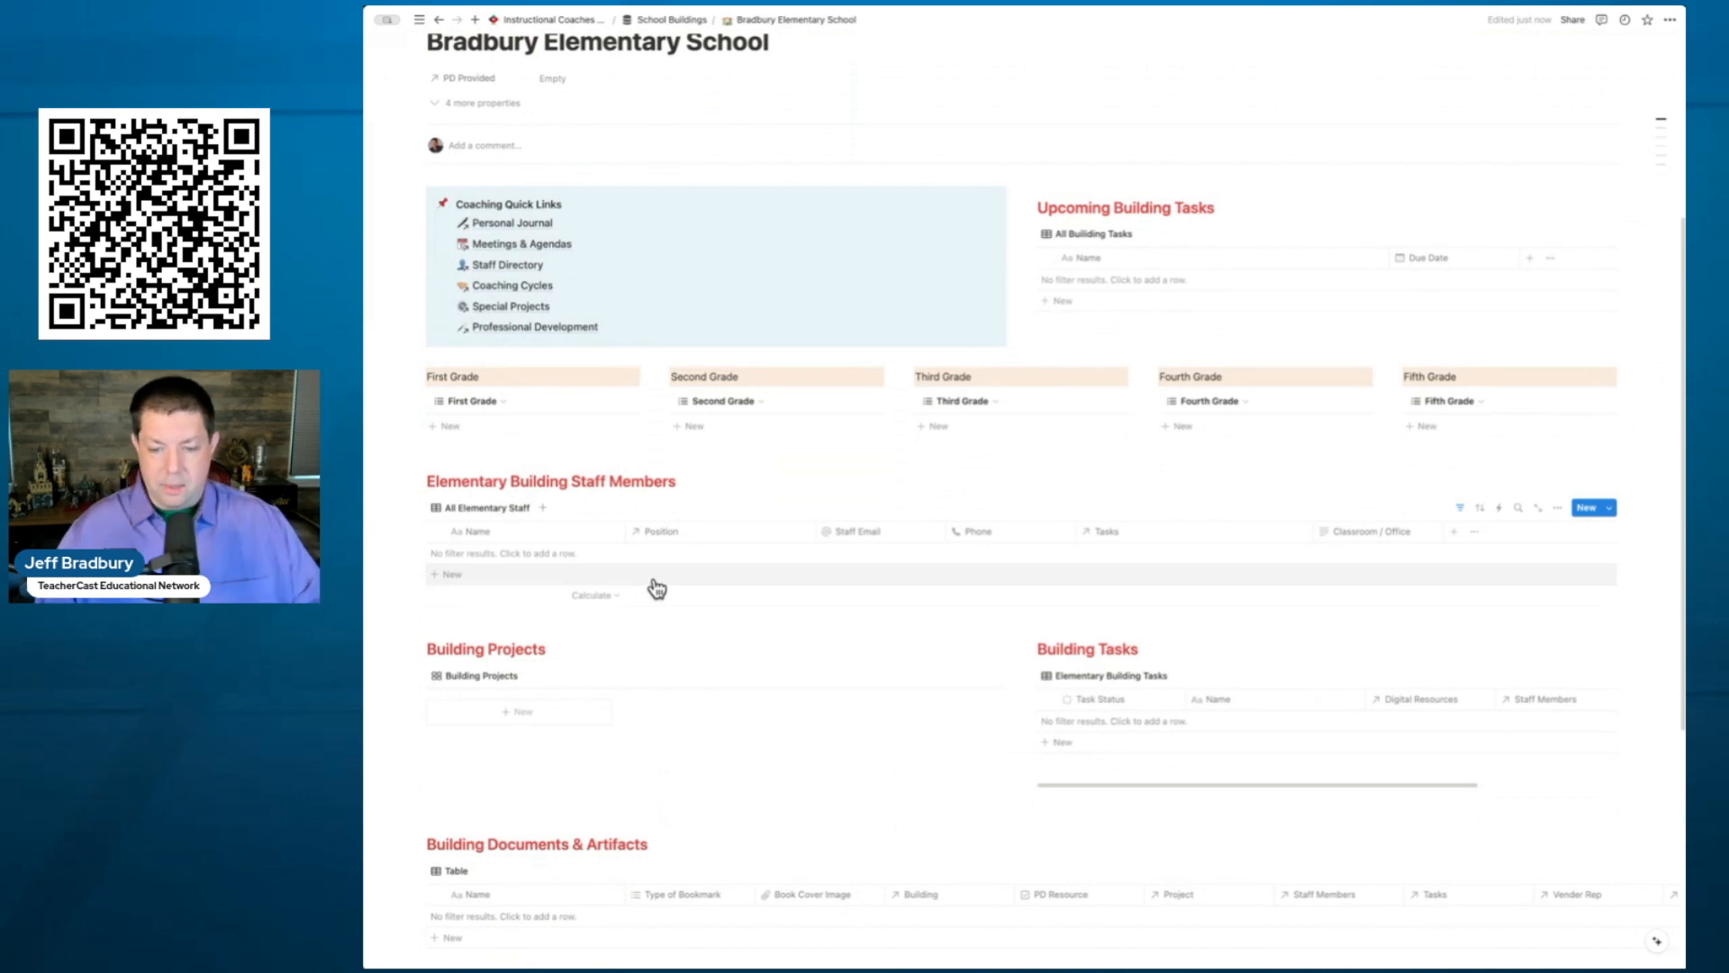
{"action": "scroll", "coordinate": [652, 585], "scroll_direction": "down", "scroll_amount": 2}
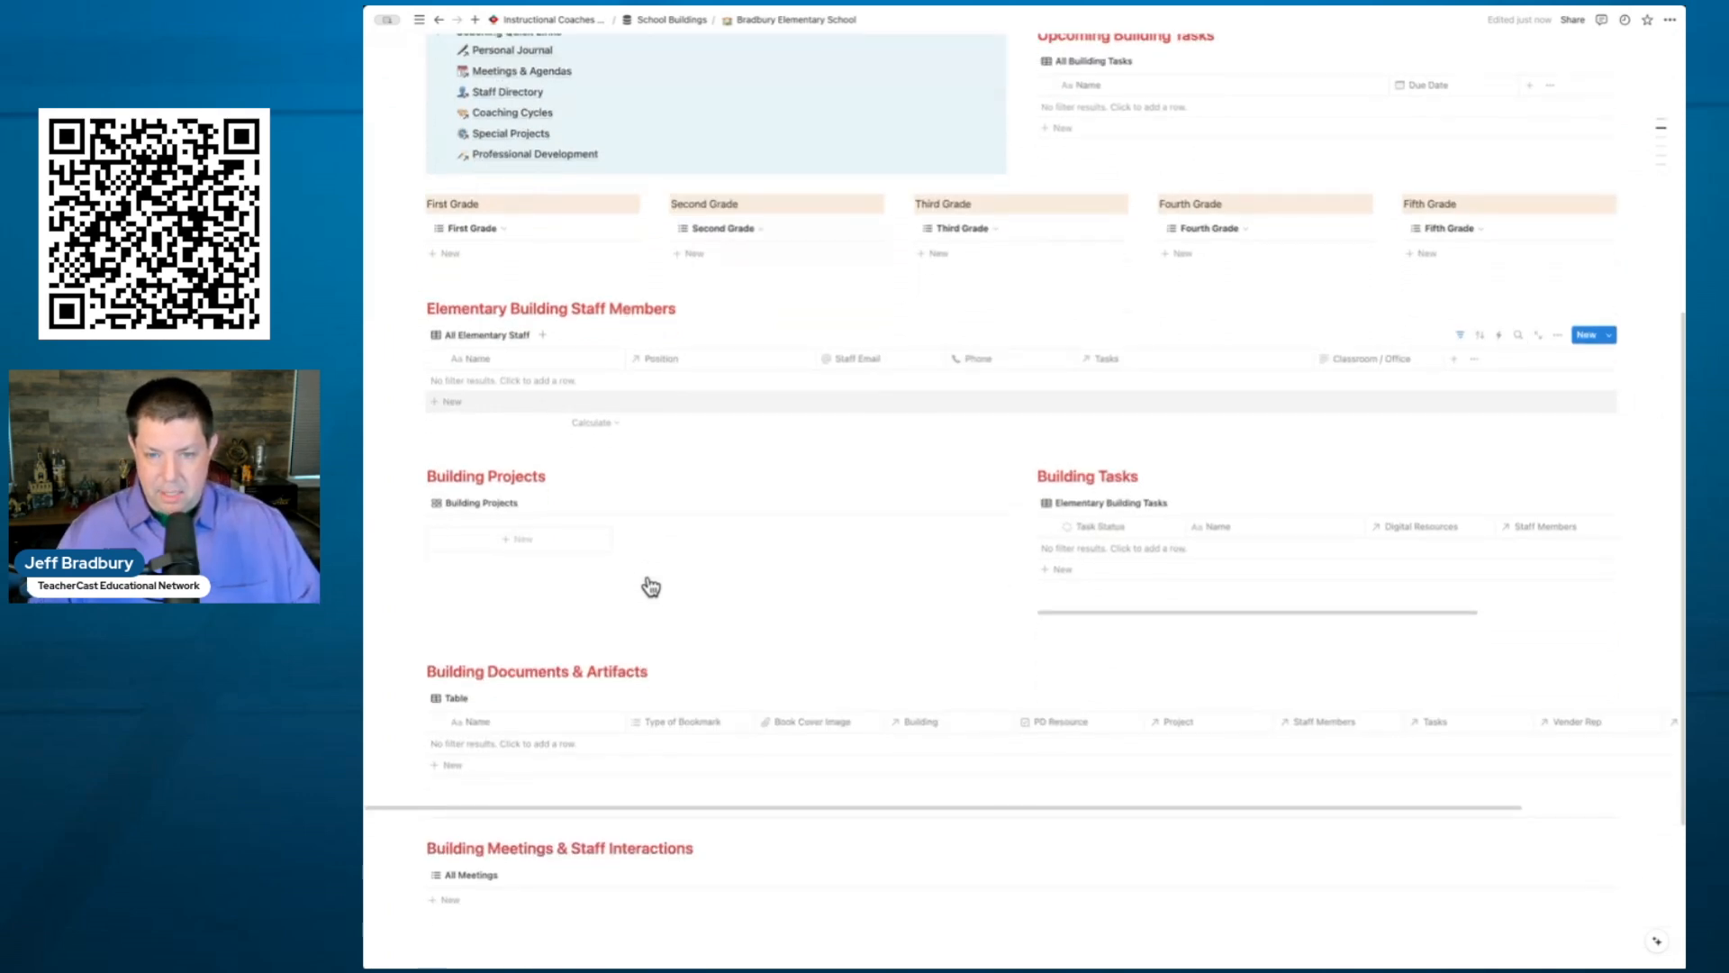
{"action": "scroll", "coordinate": [648, 577], "scroll_direction": "up", "scroll_amount": 4}
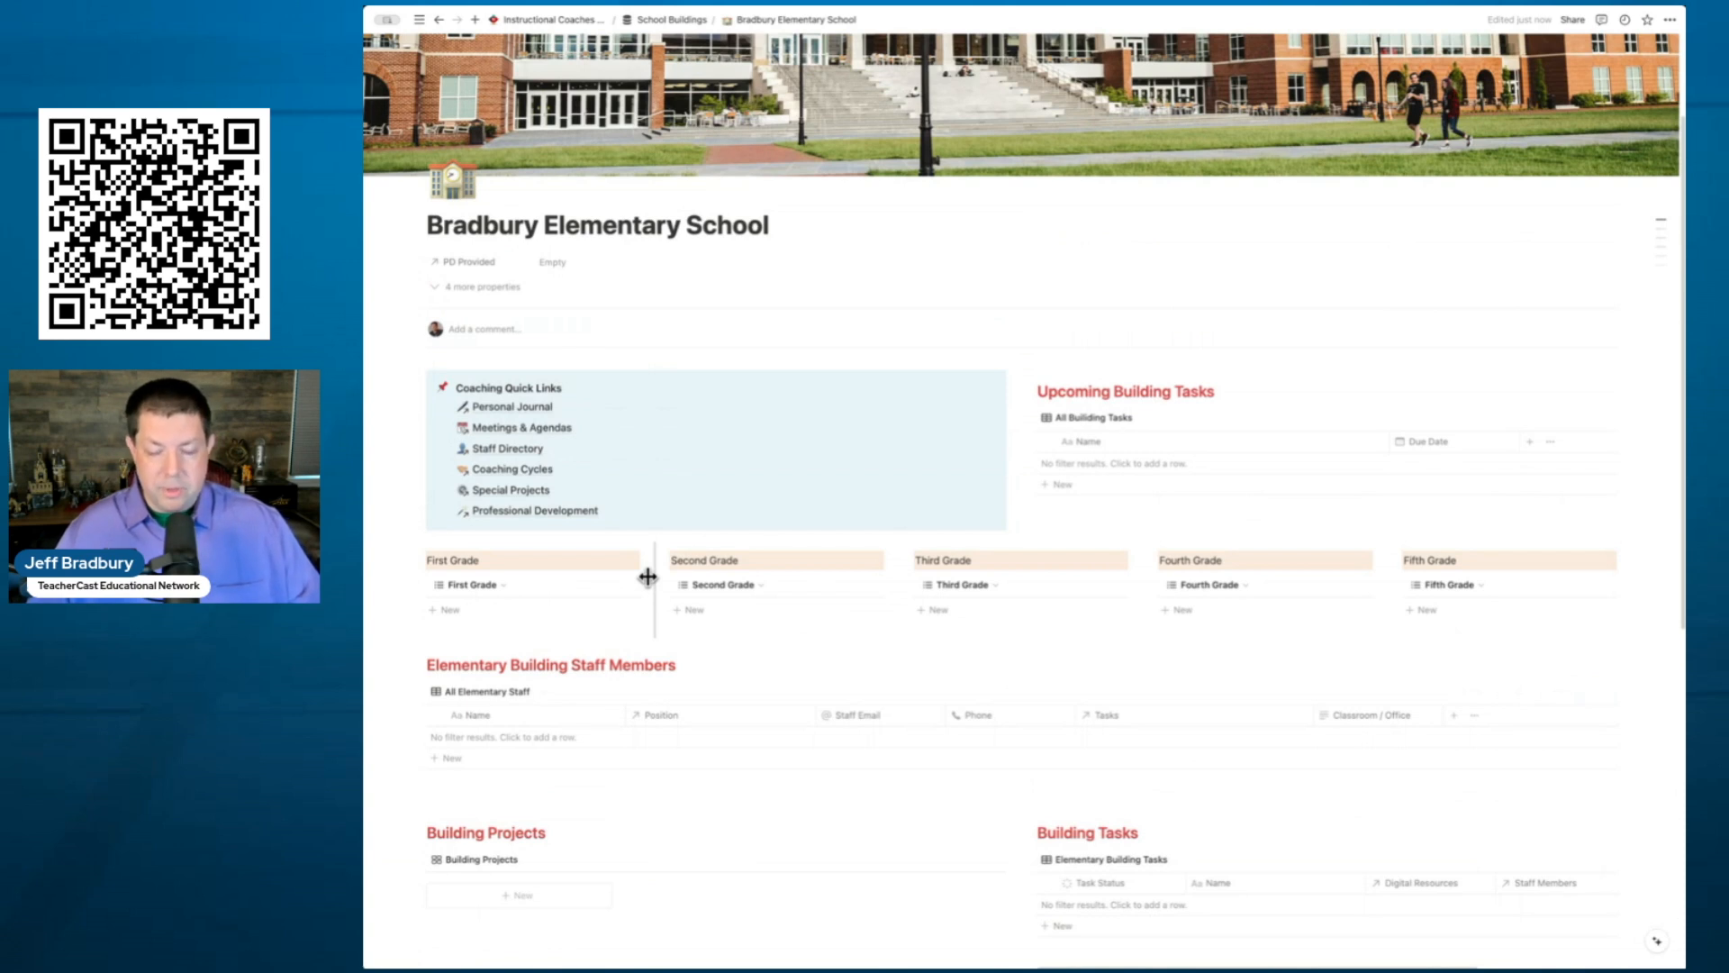
{"action": "scroll", "coordinate": [647, 579], "scroll_direction": "down", "scroll_amount": 2}
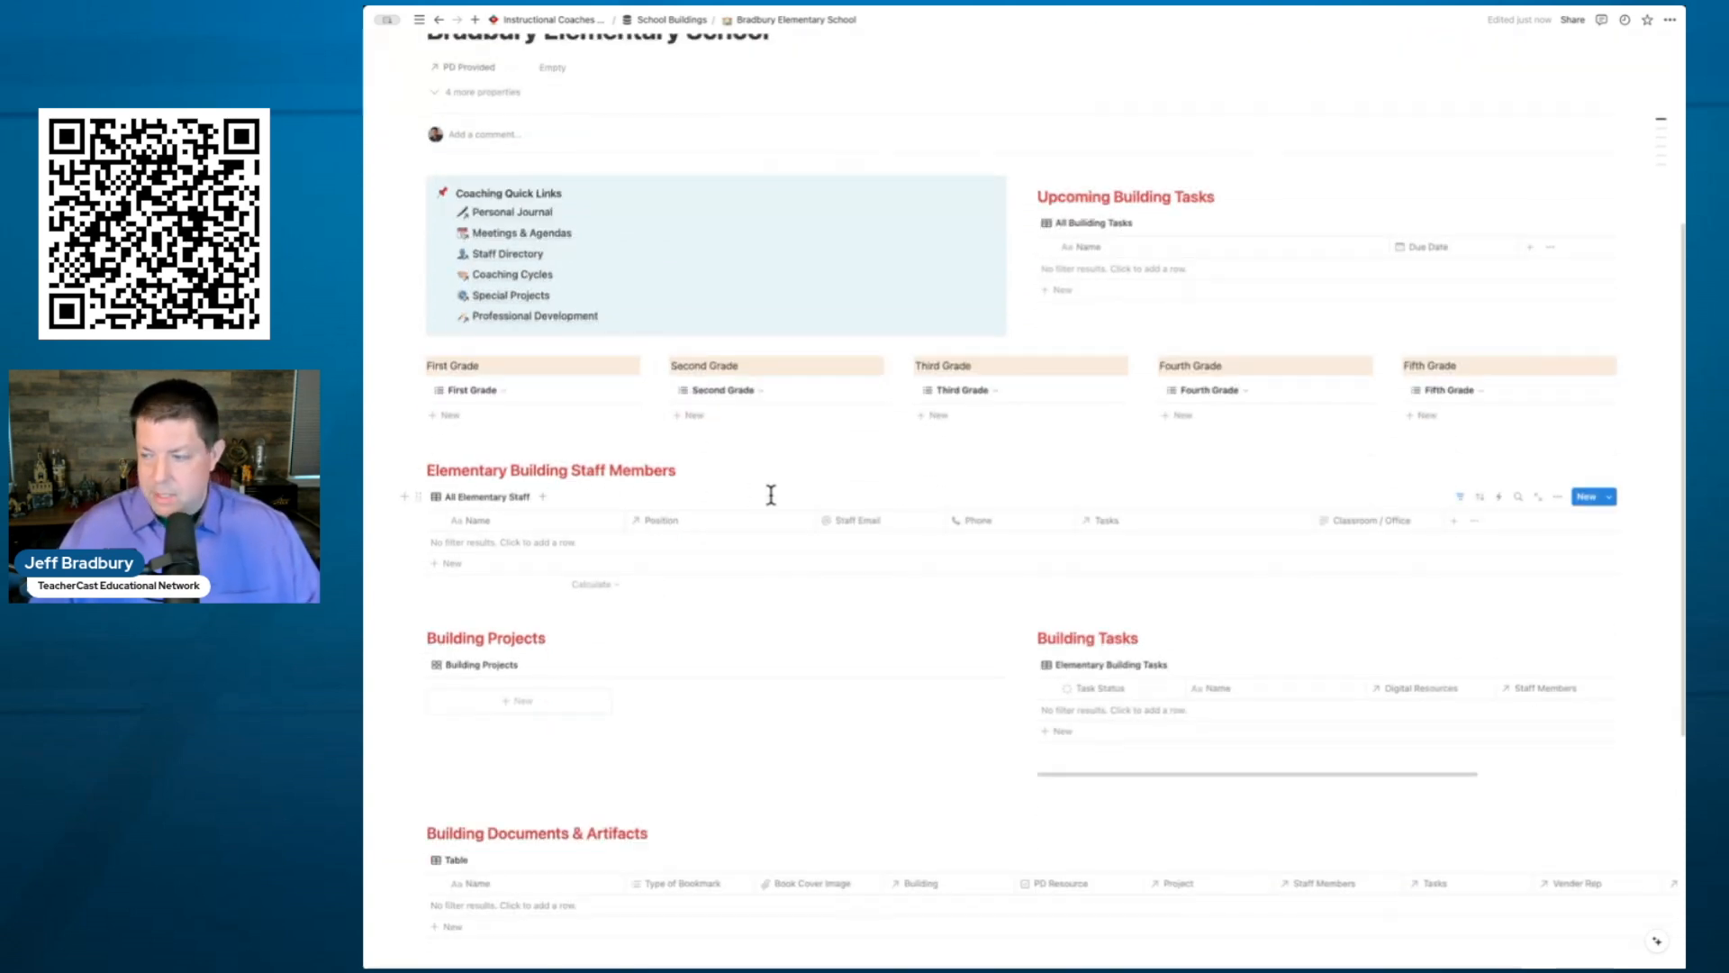
- Add a staff entry titled with the teacher's name and set its Position to Second Grade
{"action": "left_click", "coordinate": [1587, 497]}
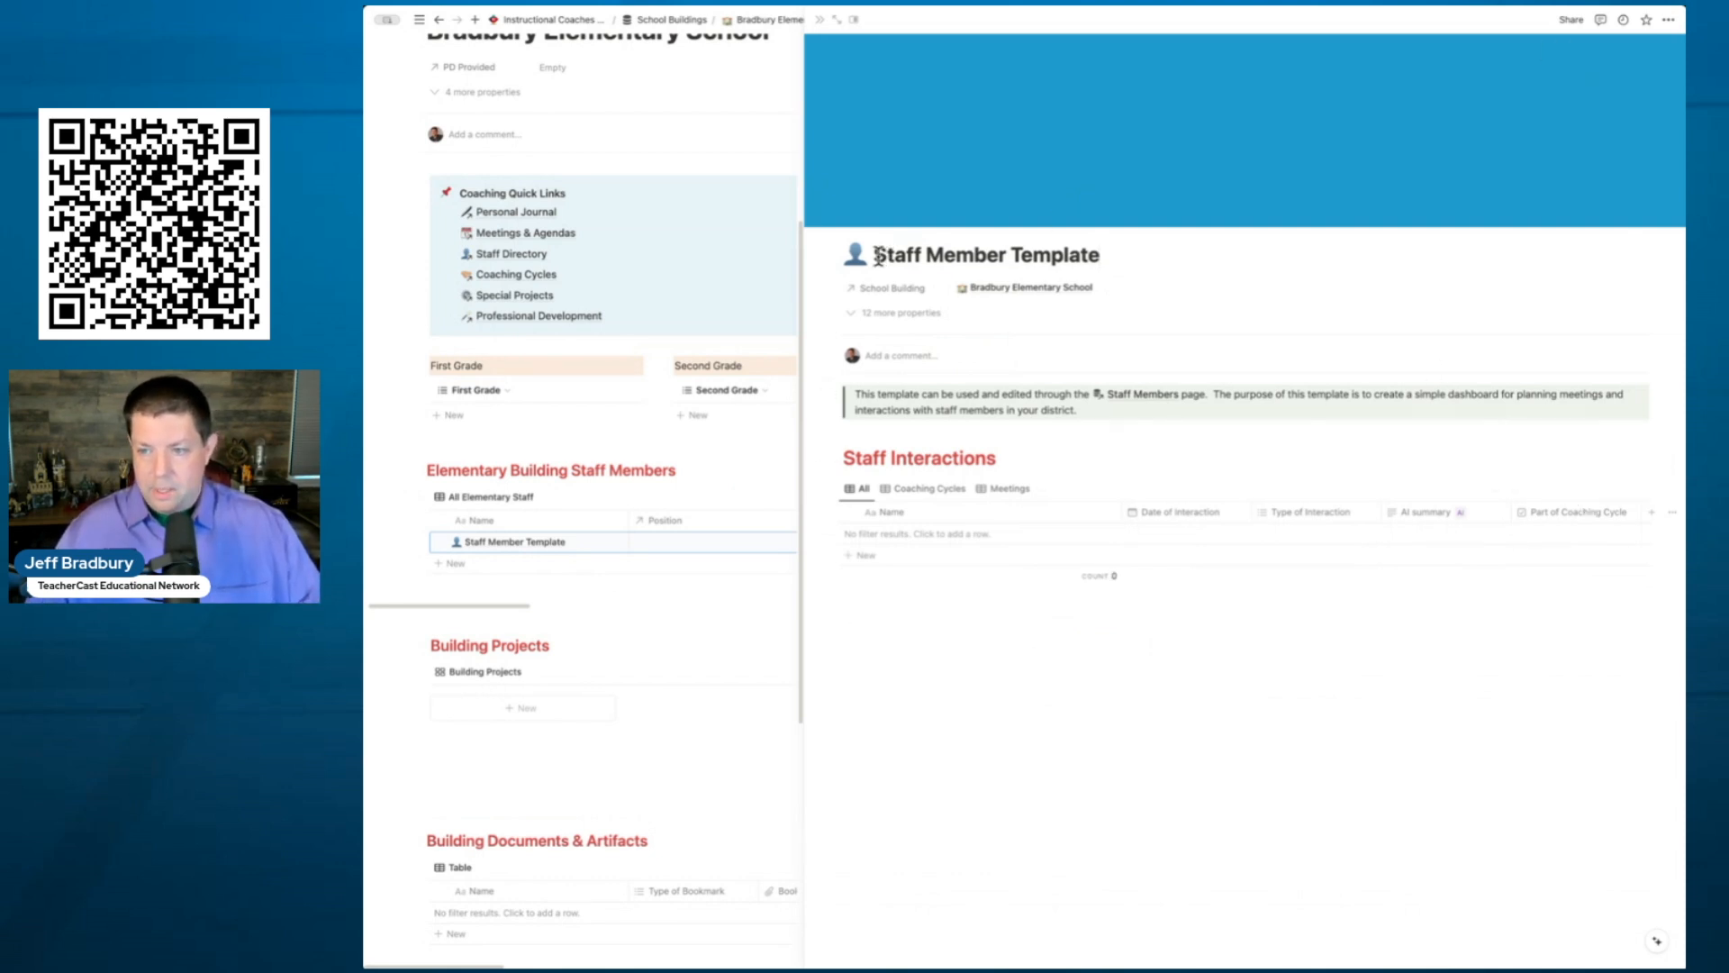
{"action": "left_click_drag", "start_coordinate": [873, 255], "coordinate": [1103, 262]}
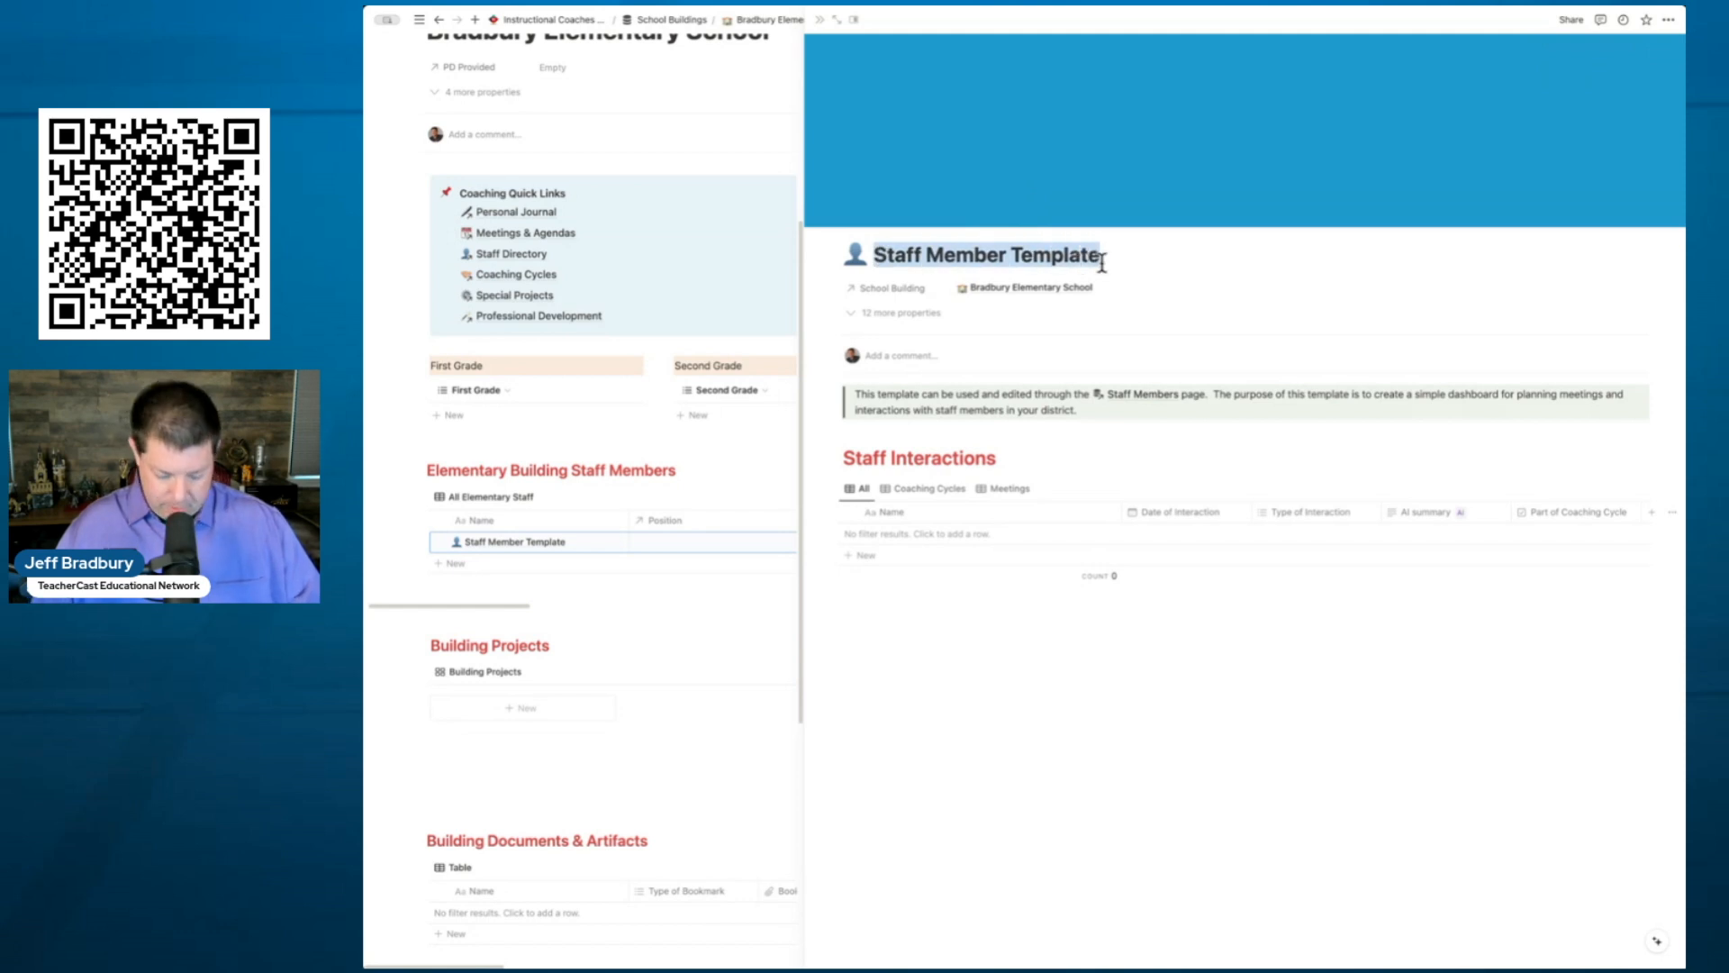
{"action": "type", "text": "Mr. Br"}
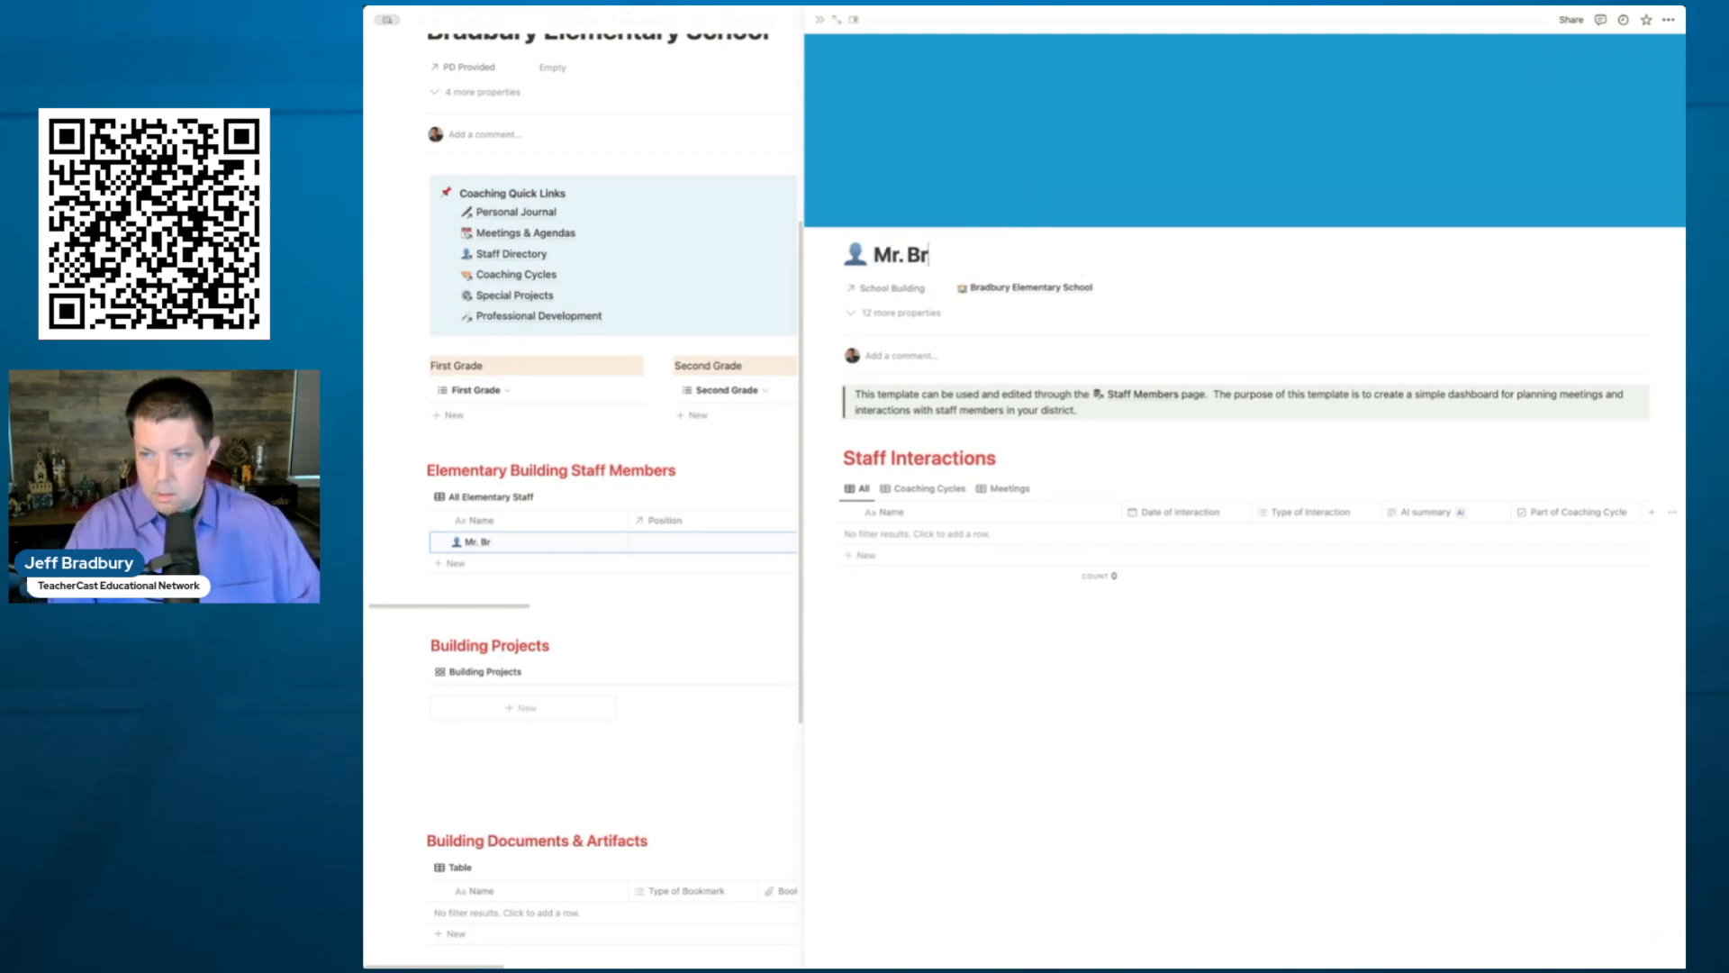
{"action": "type", "text": "adbury"}
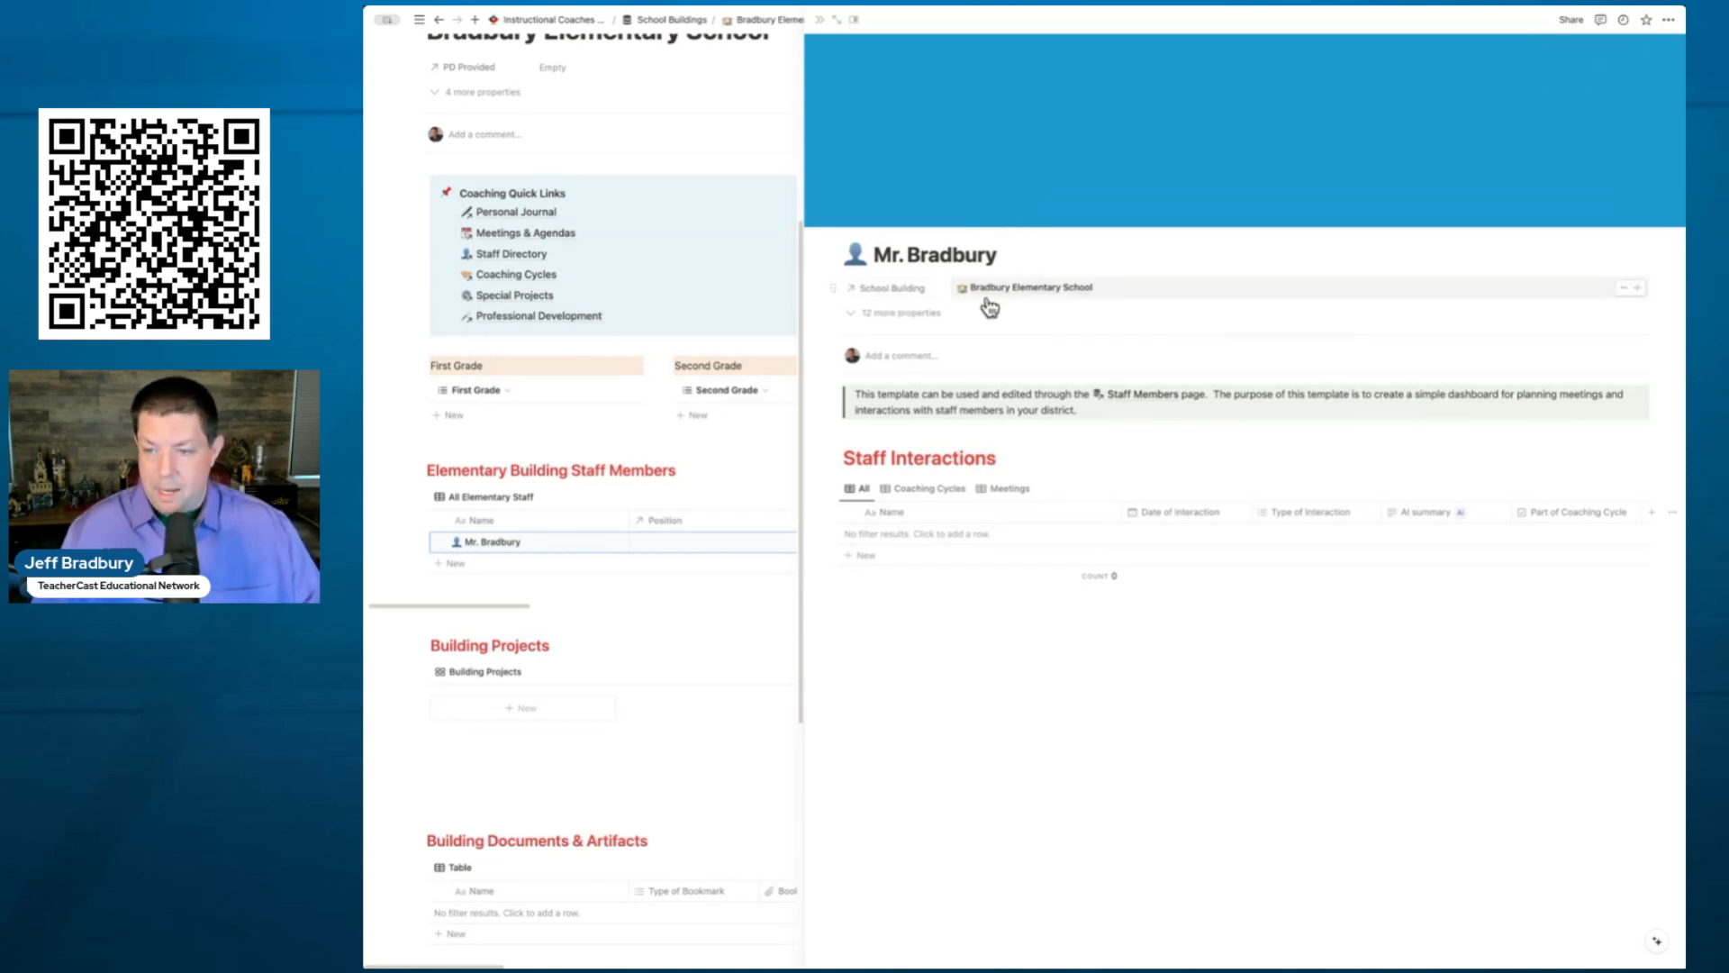
{"action": "left_click", "coordinate": [911, 315]}
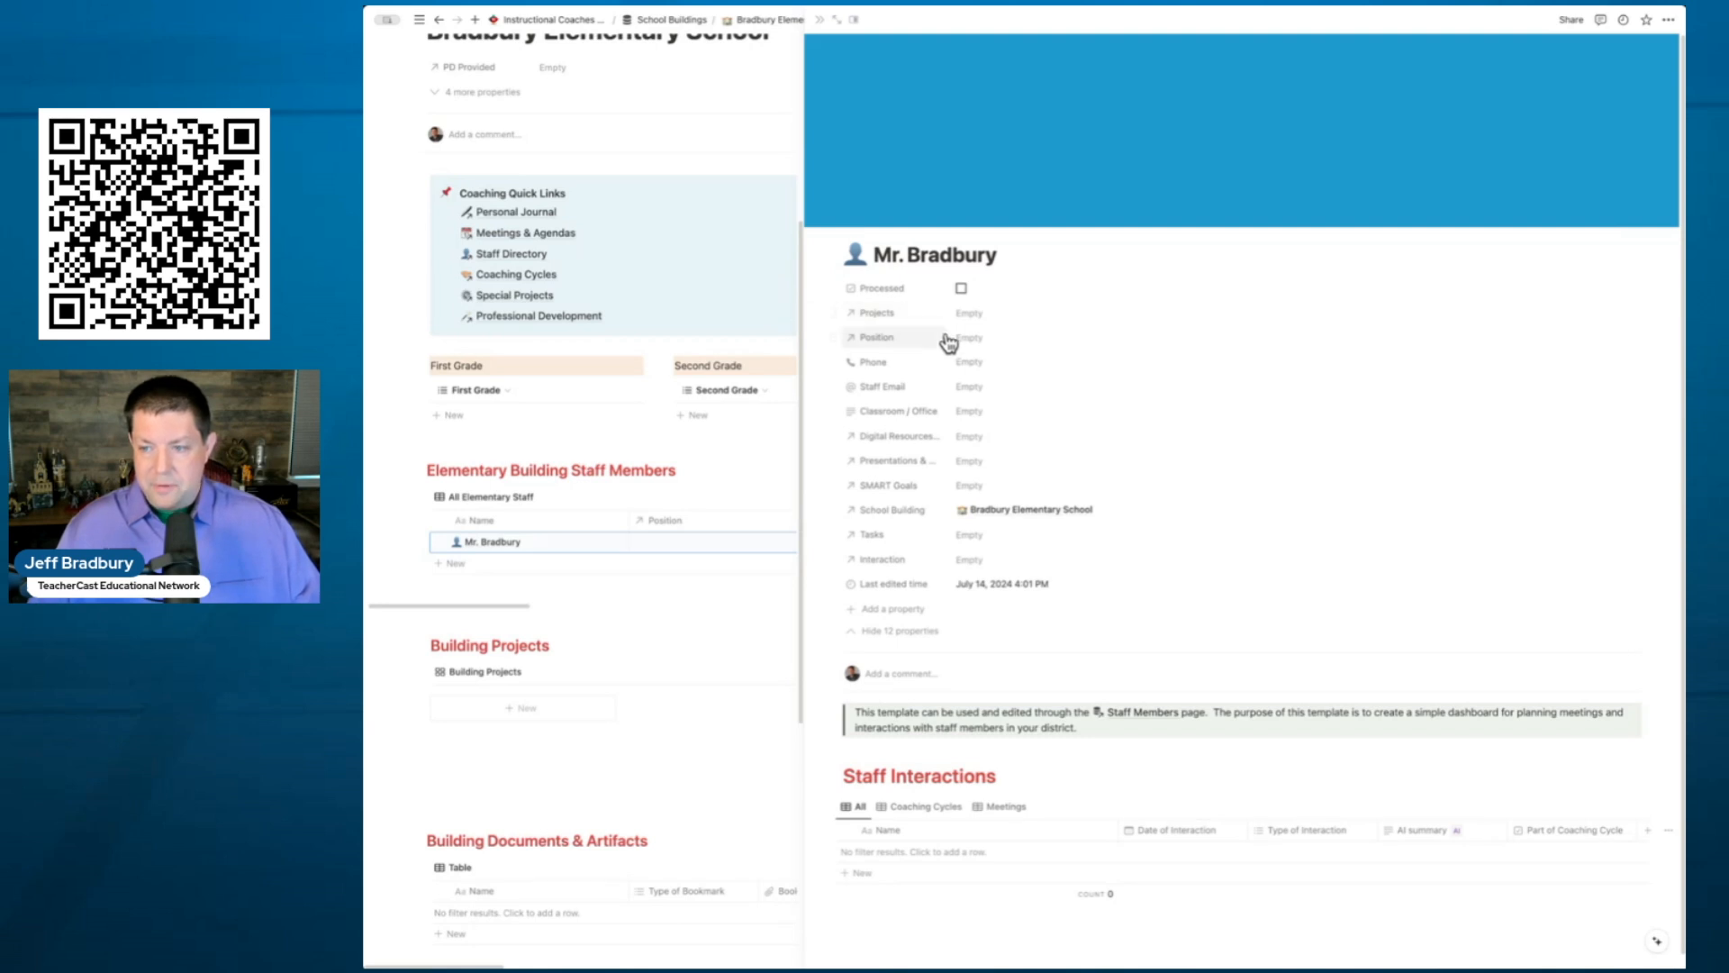
{"action": "left_click", "coordinate": [975, 342]}
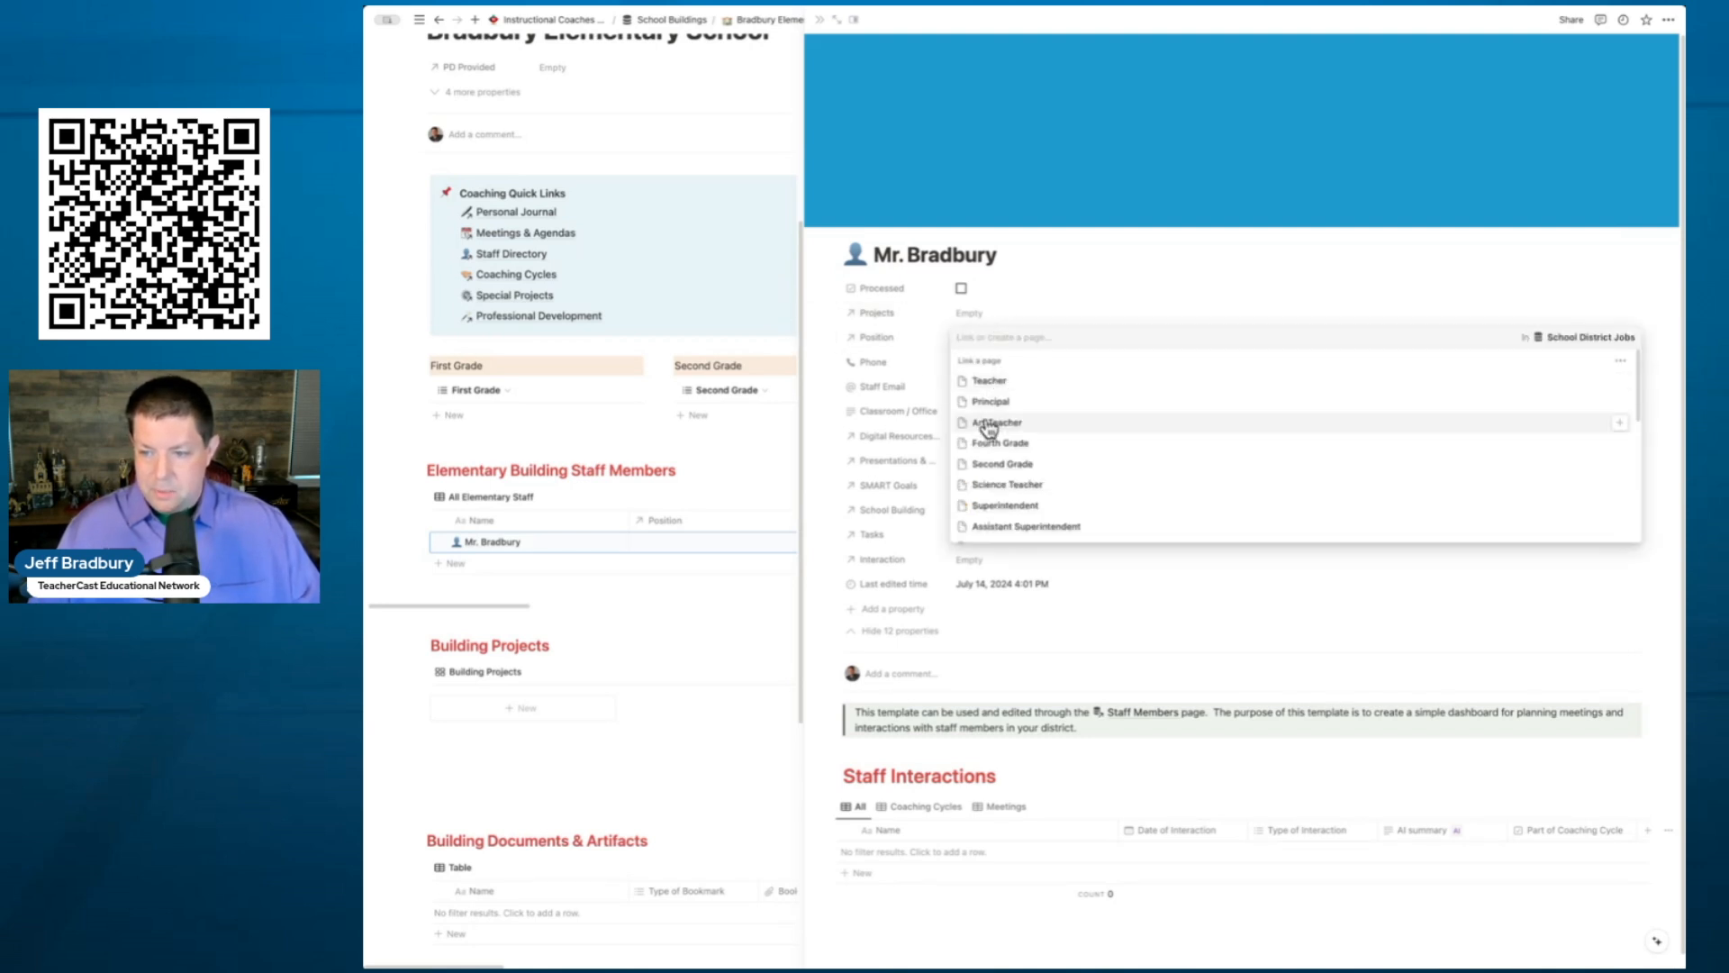
{"action": "left_click", "coordinate": [993, 464]}
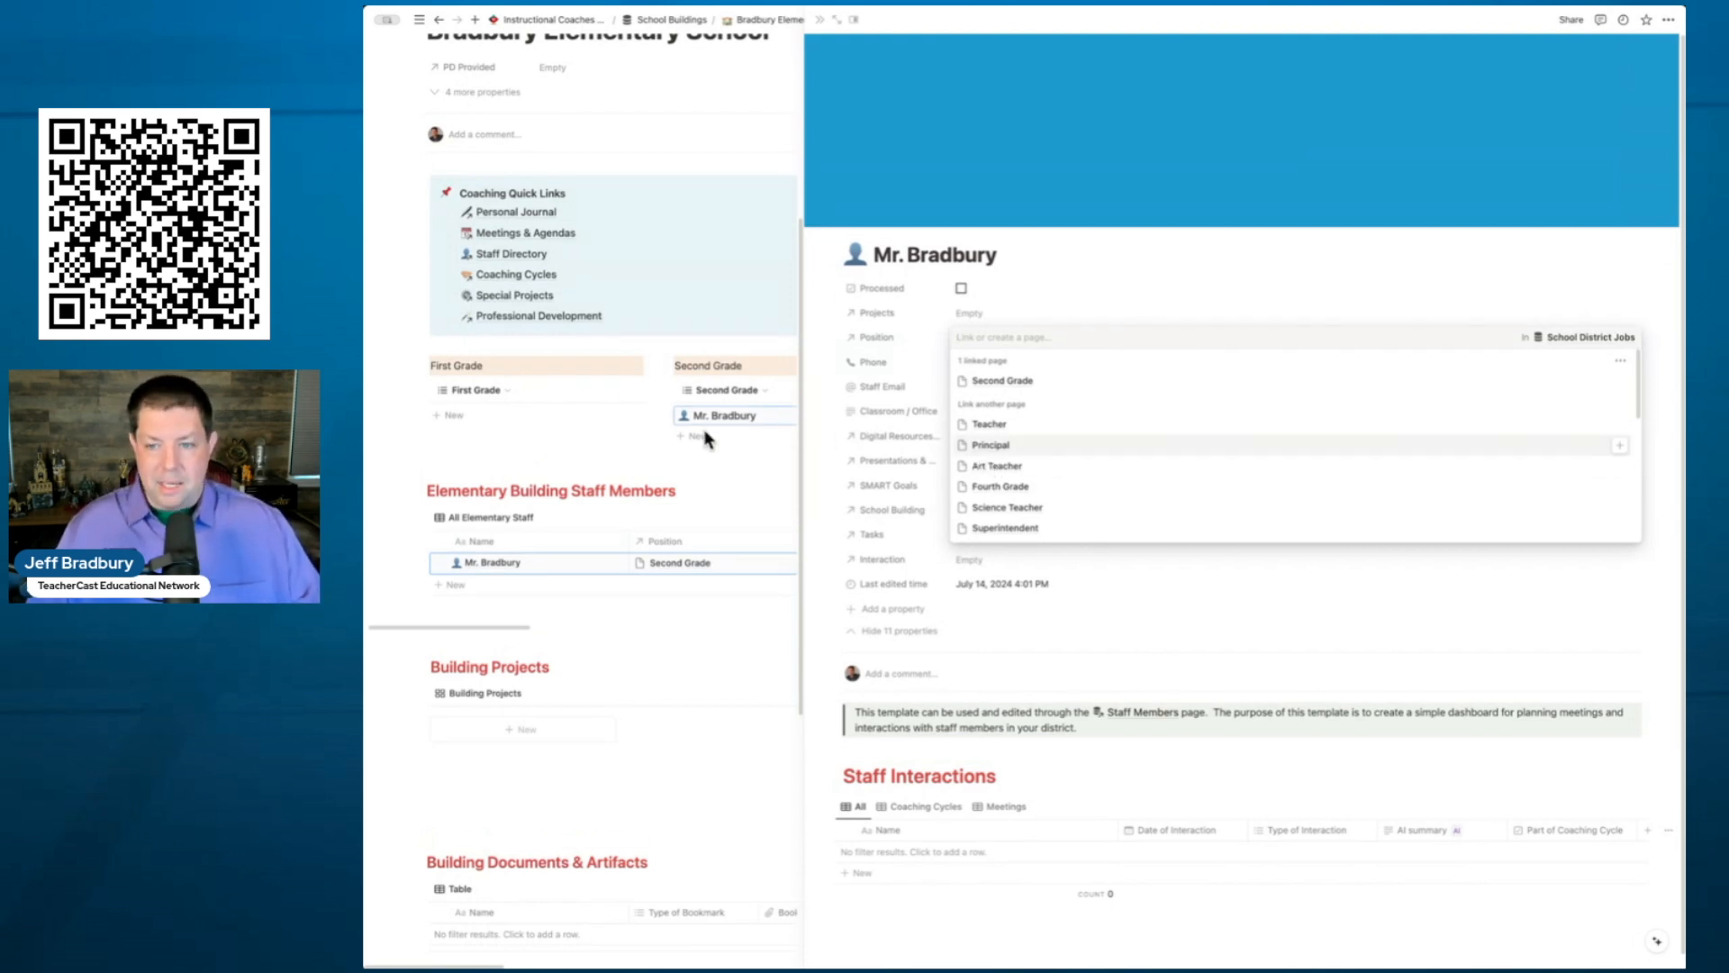
{"action": "left_click", "coordinate": [1073, 304]}
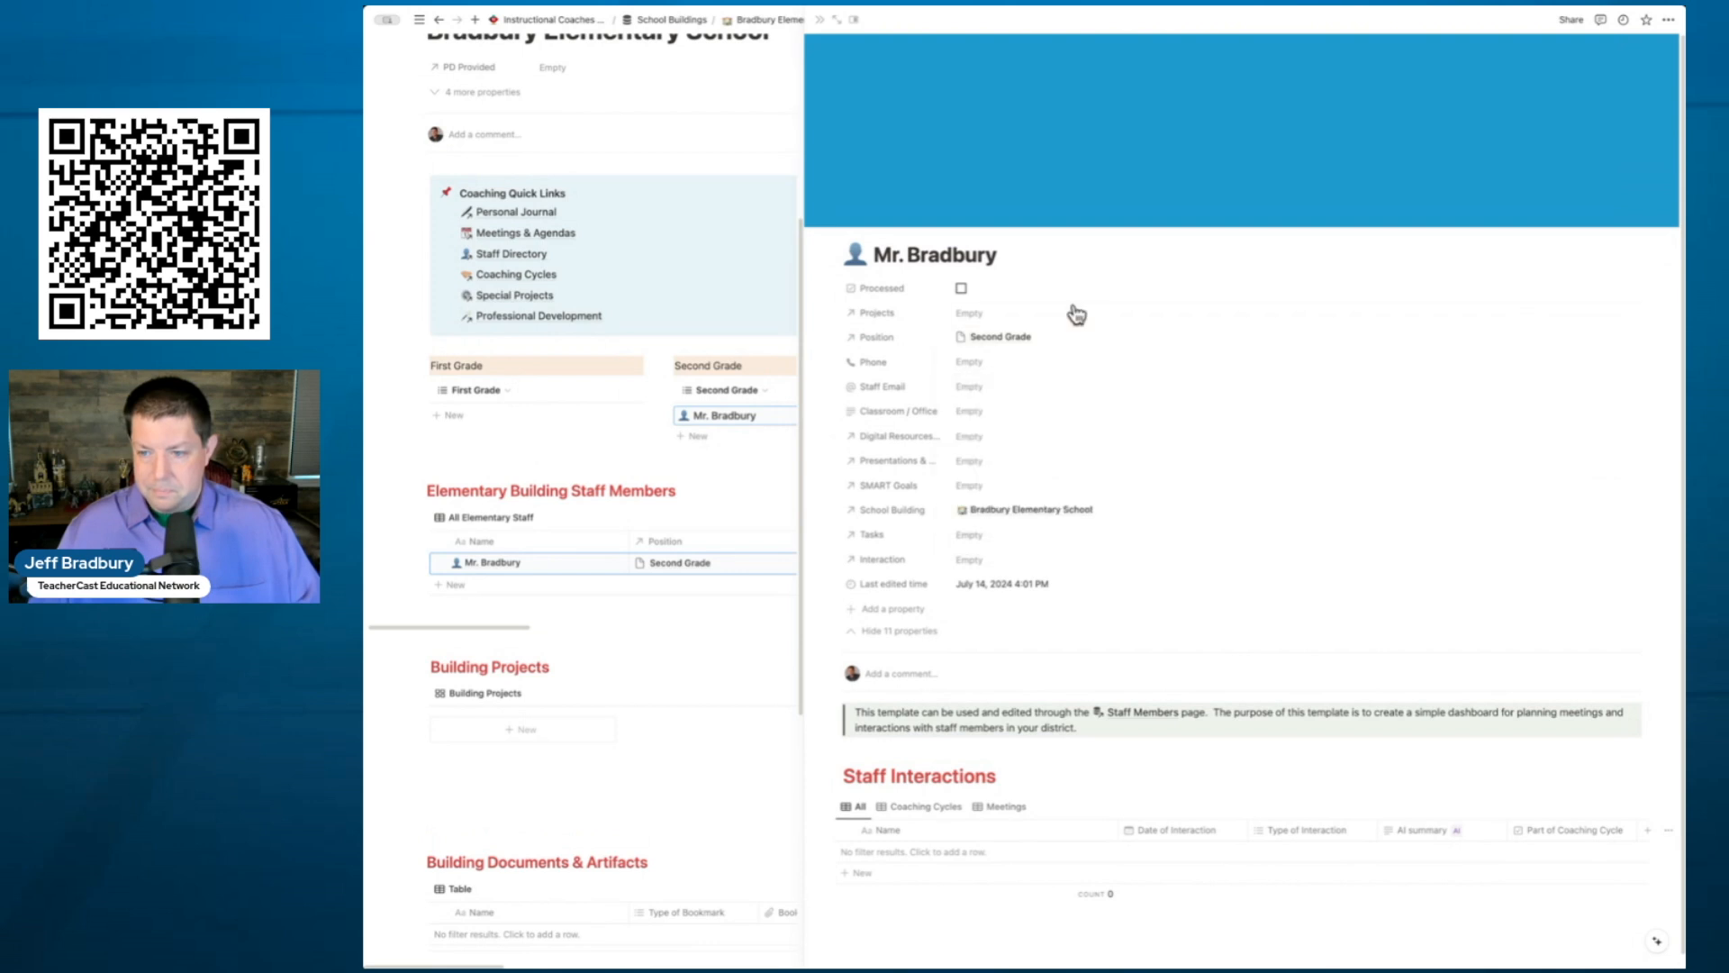
- Fill in the teacher's phone number and staff email, and set Classroom / Office to Room 33
{"action": "left_click", "coordinate": [989, 365]}
{"action": "type", "text": "999-999-9999"}
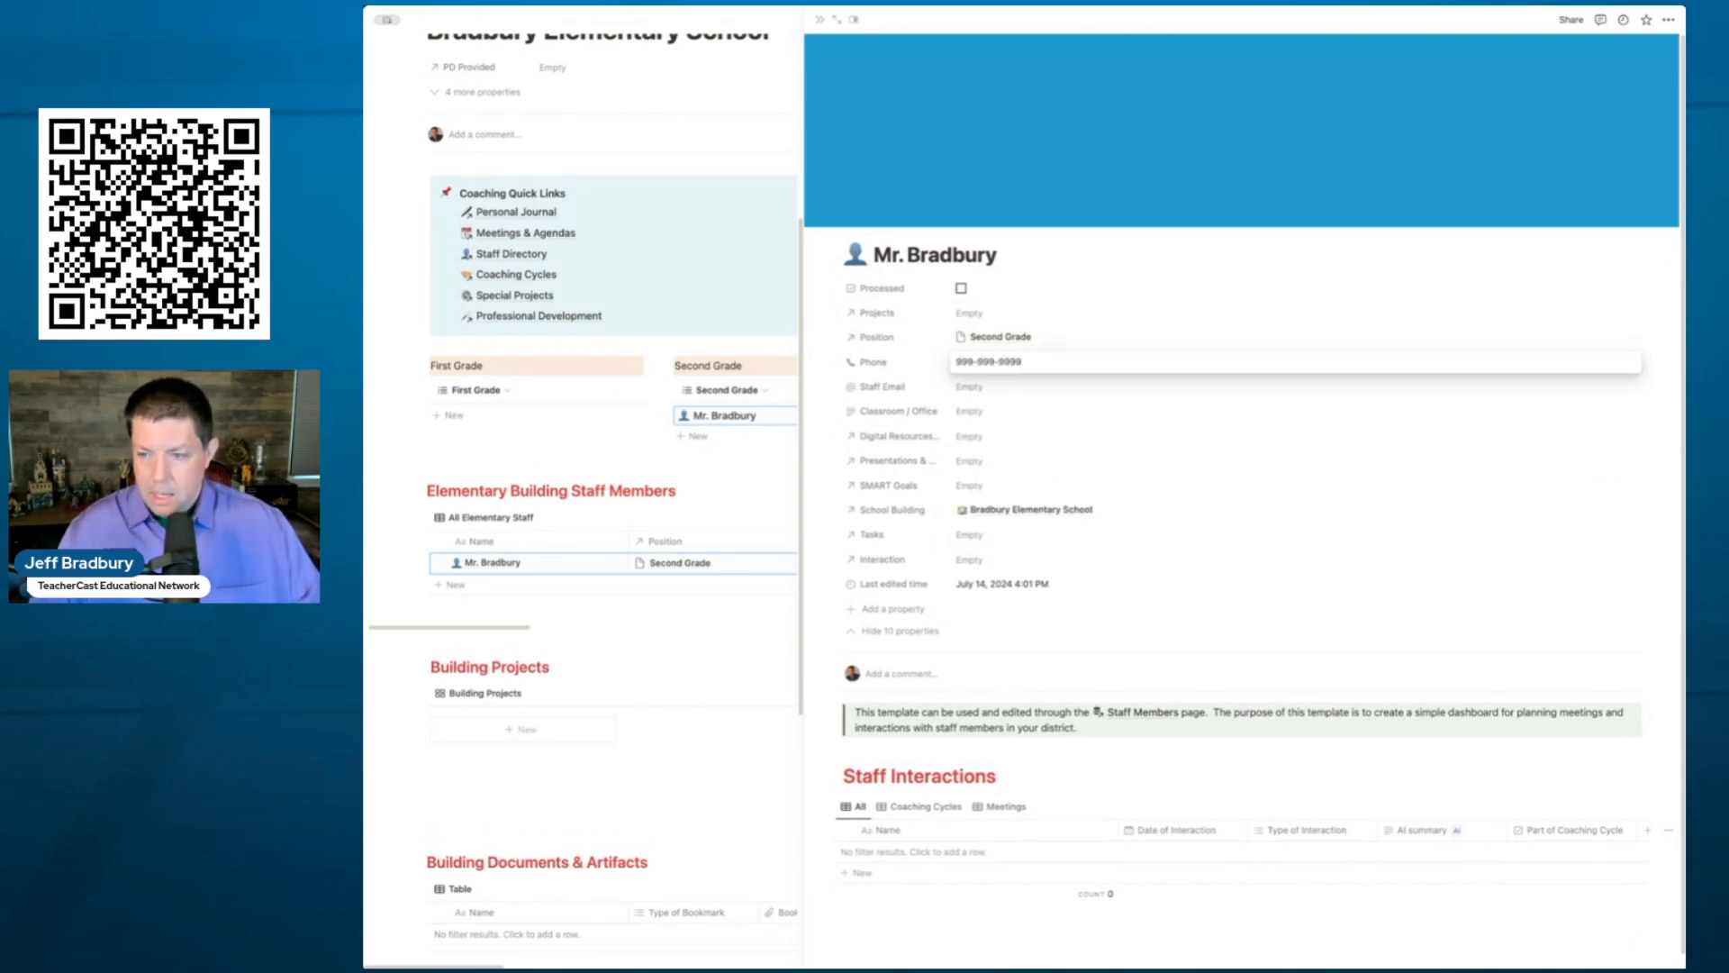
{"action": "left_click", "coordinate": [989, 387]}
{"action": "left_click", "coordinate": [989, 387]}
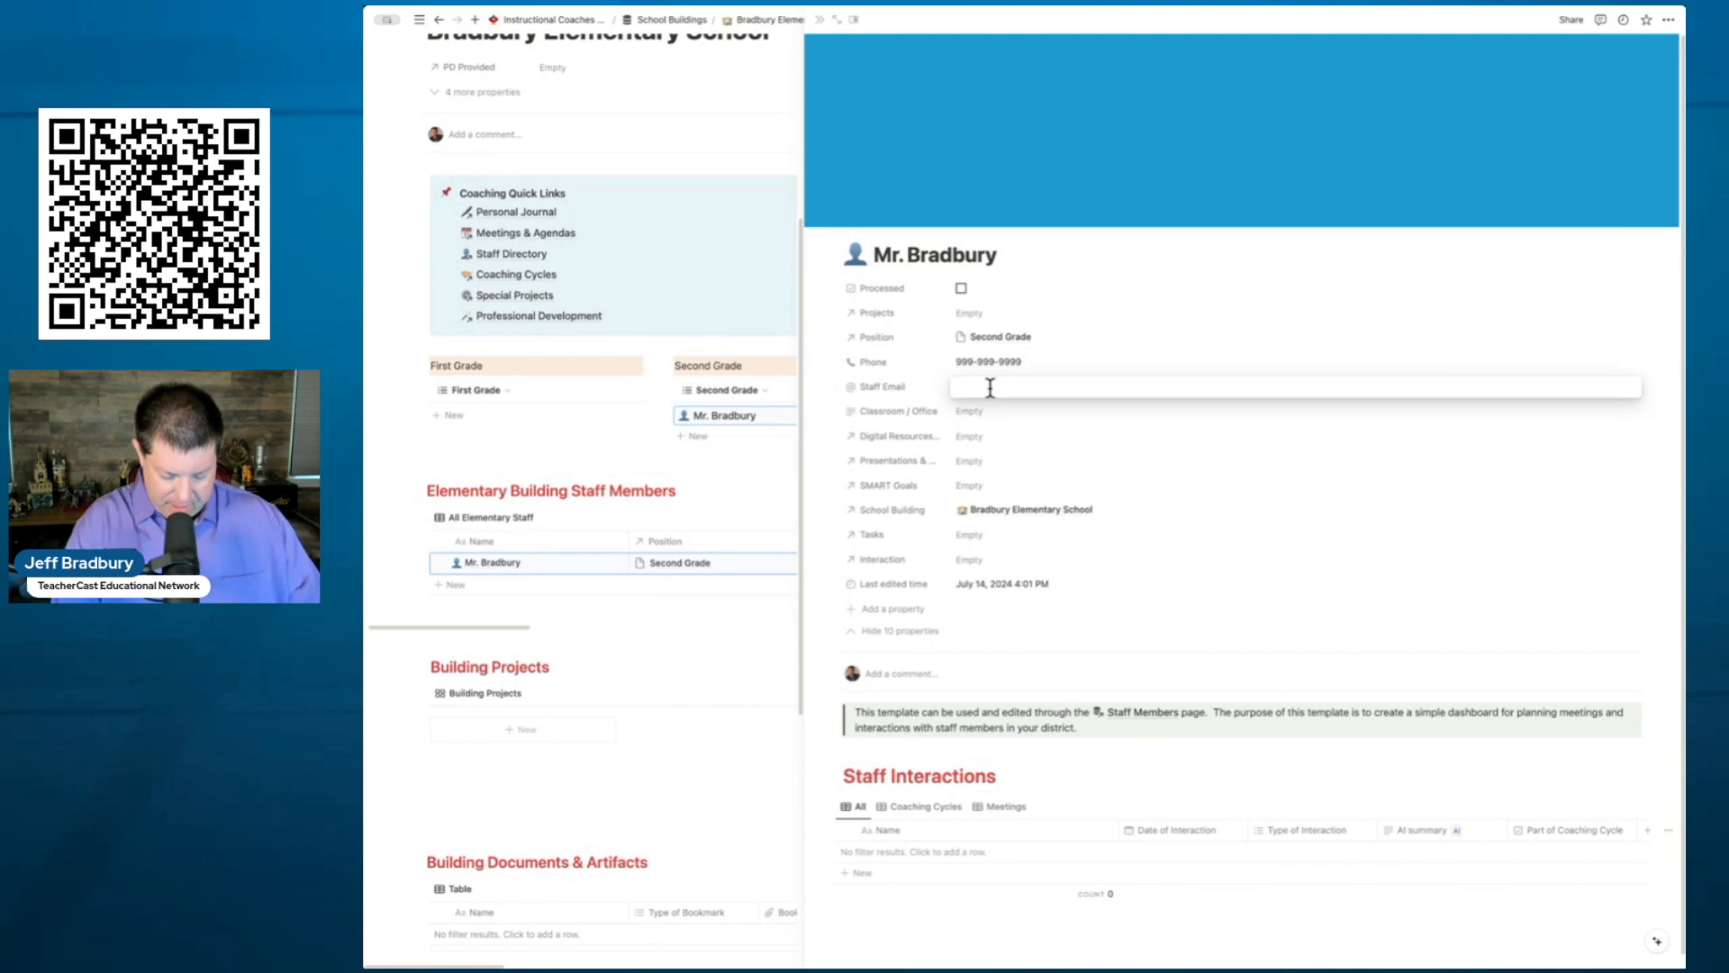
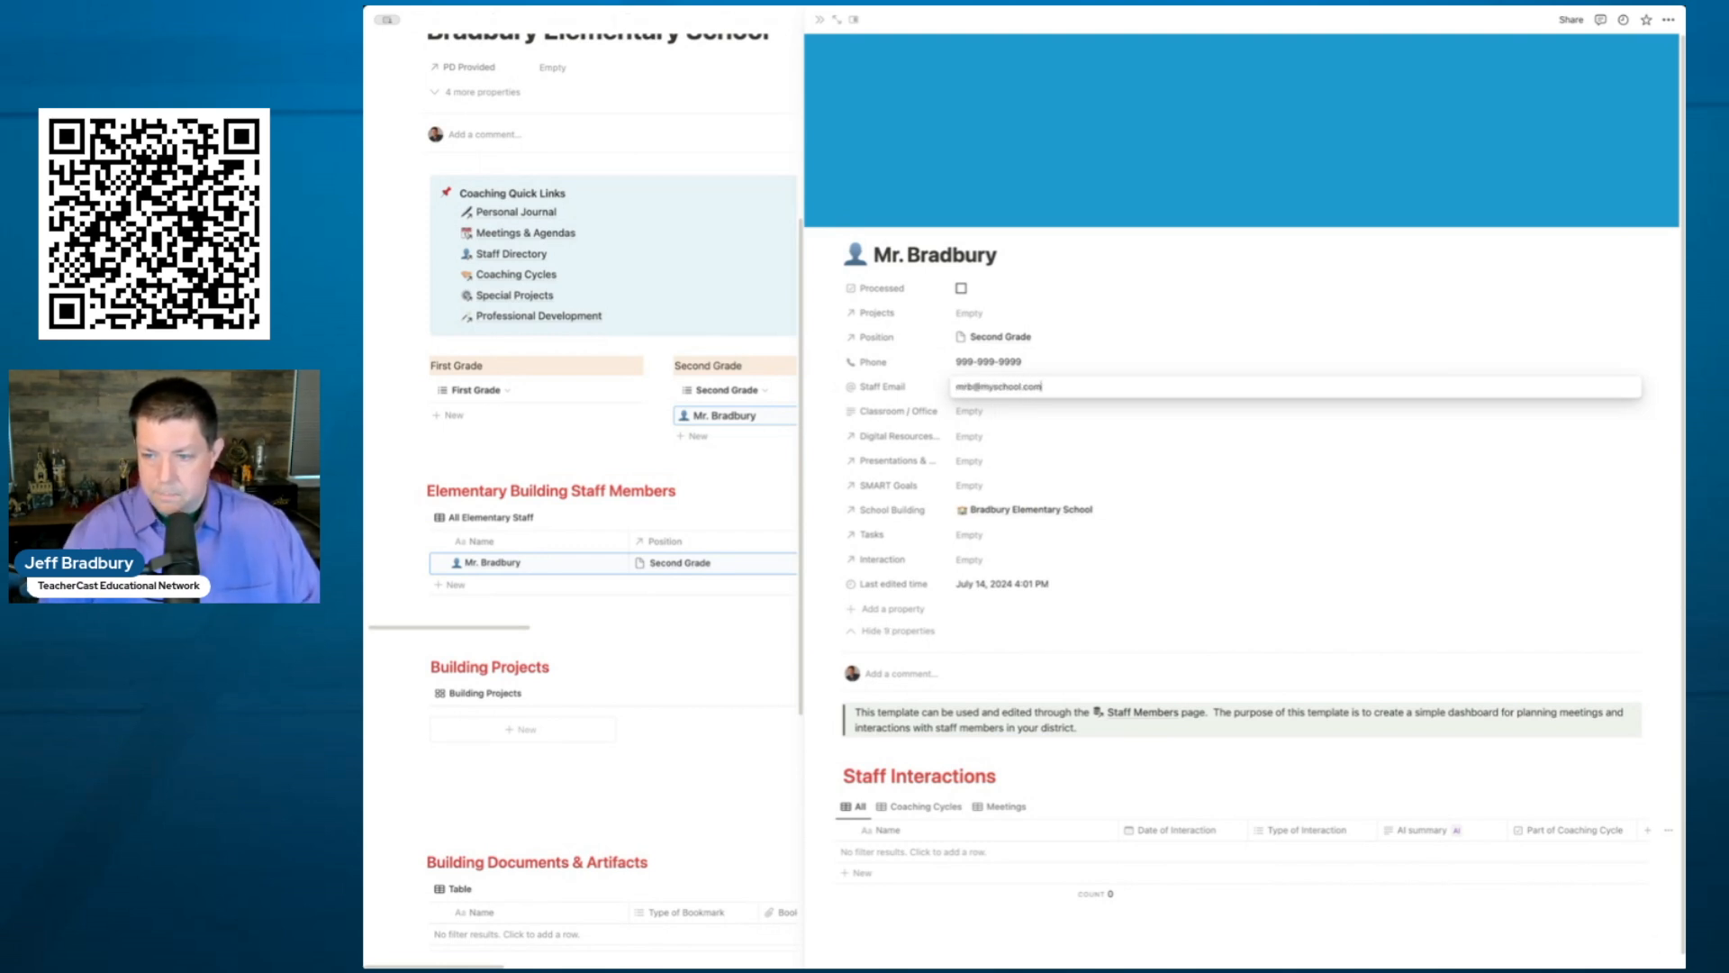
{"action": "left_click", "coordinate": [1047, 322]}
{"action": "left_click", "coordinate": [1002, 407]}
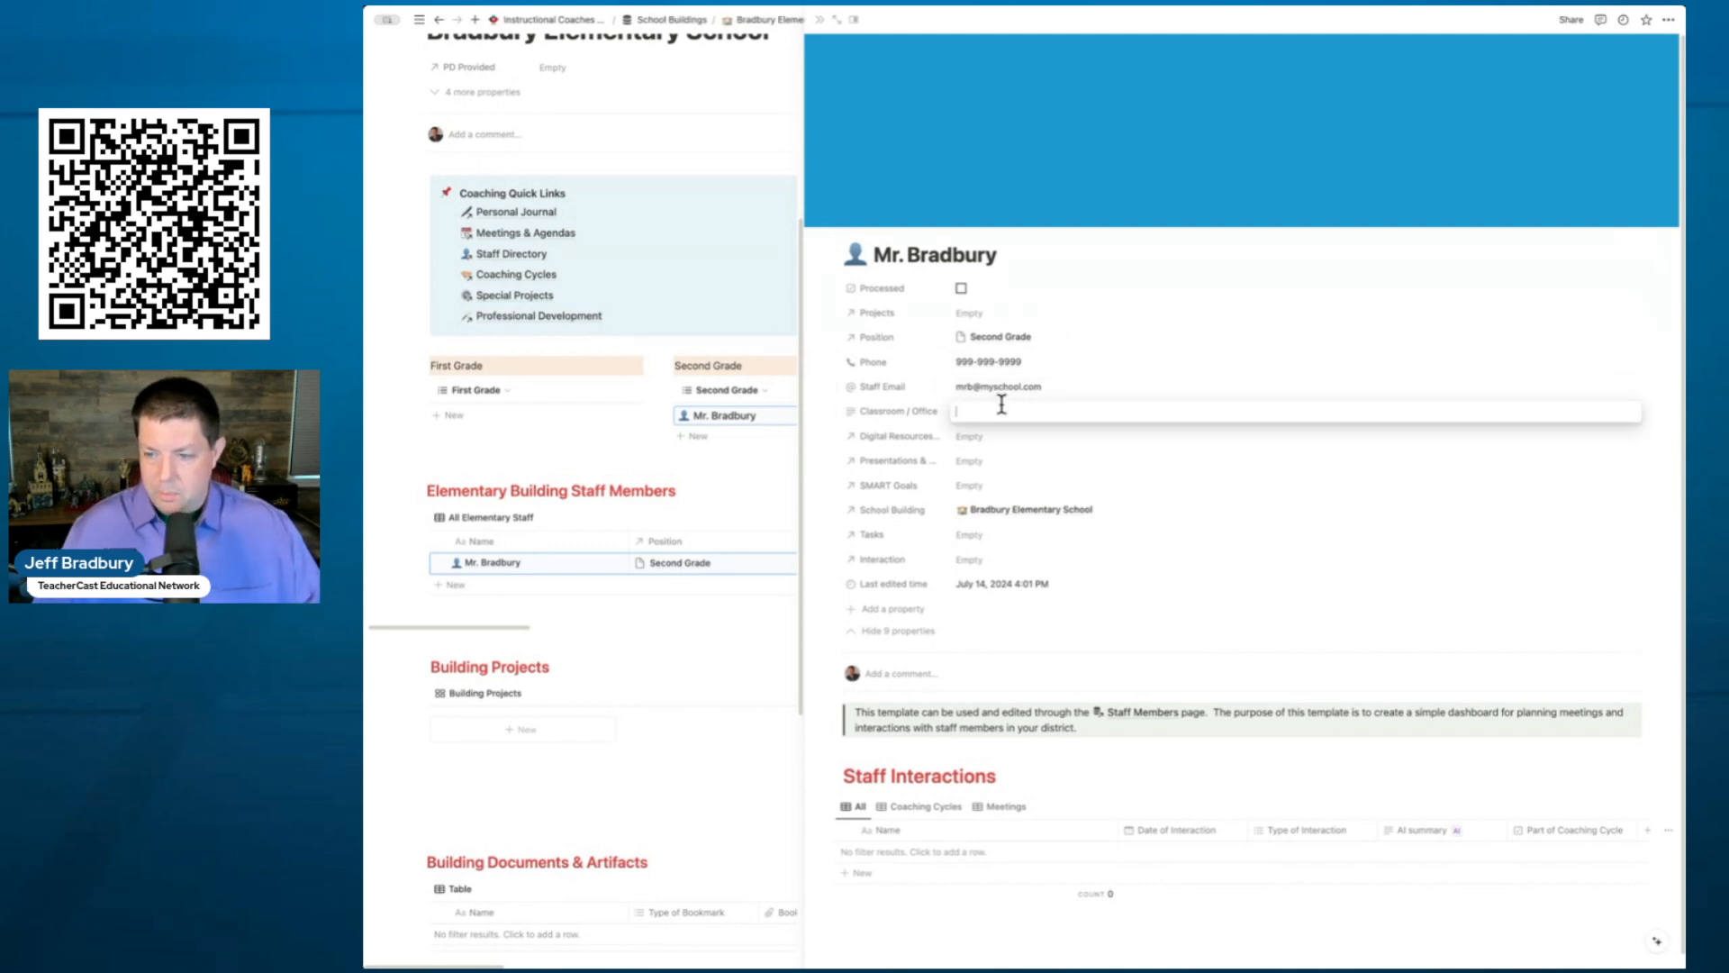
{"action": "type", "text": "Room 33"}
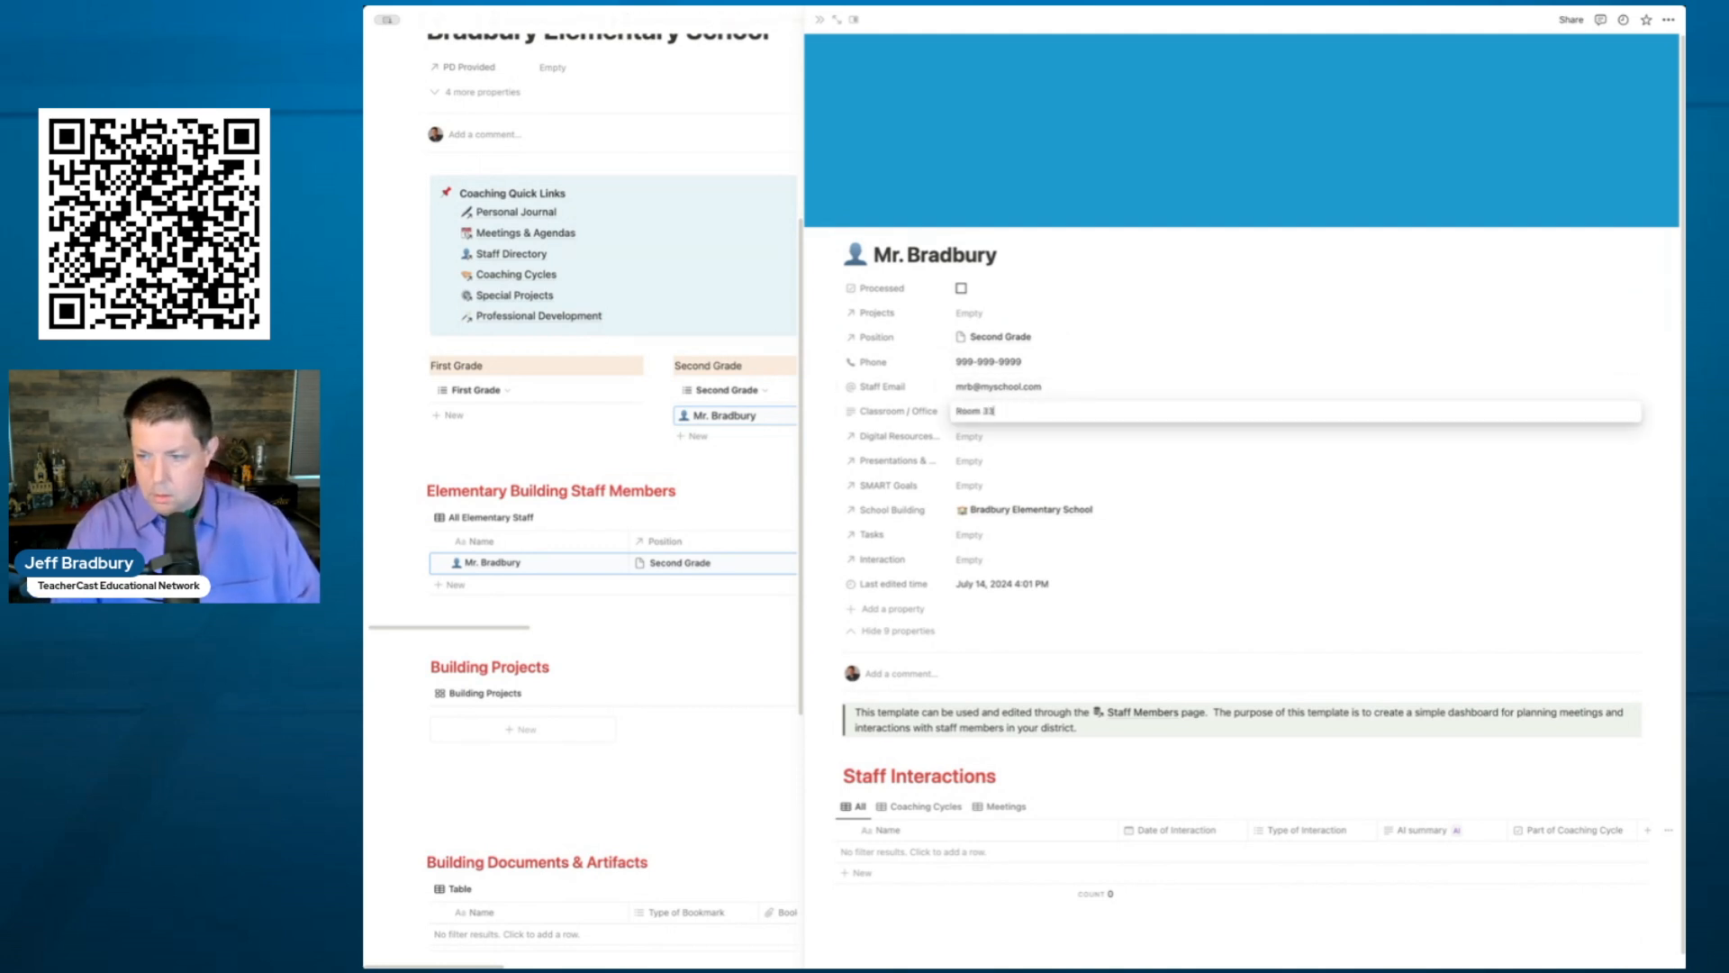
{"action": "left_click", "coordinate": [1092, 362]}
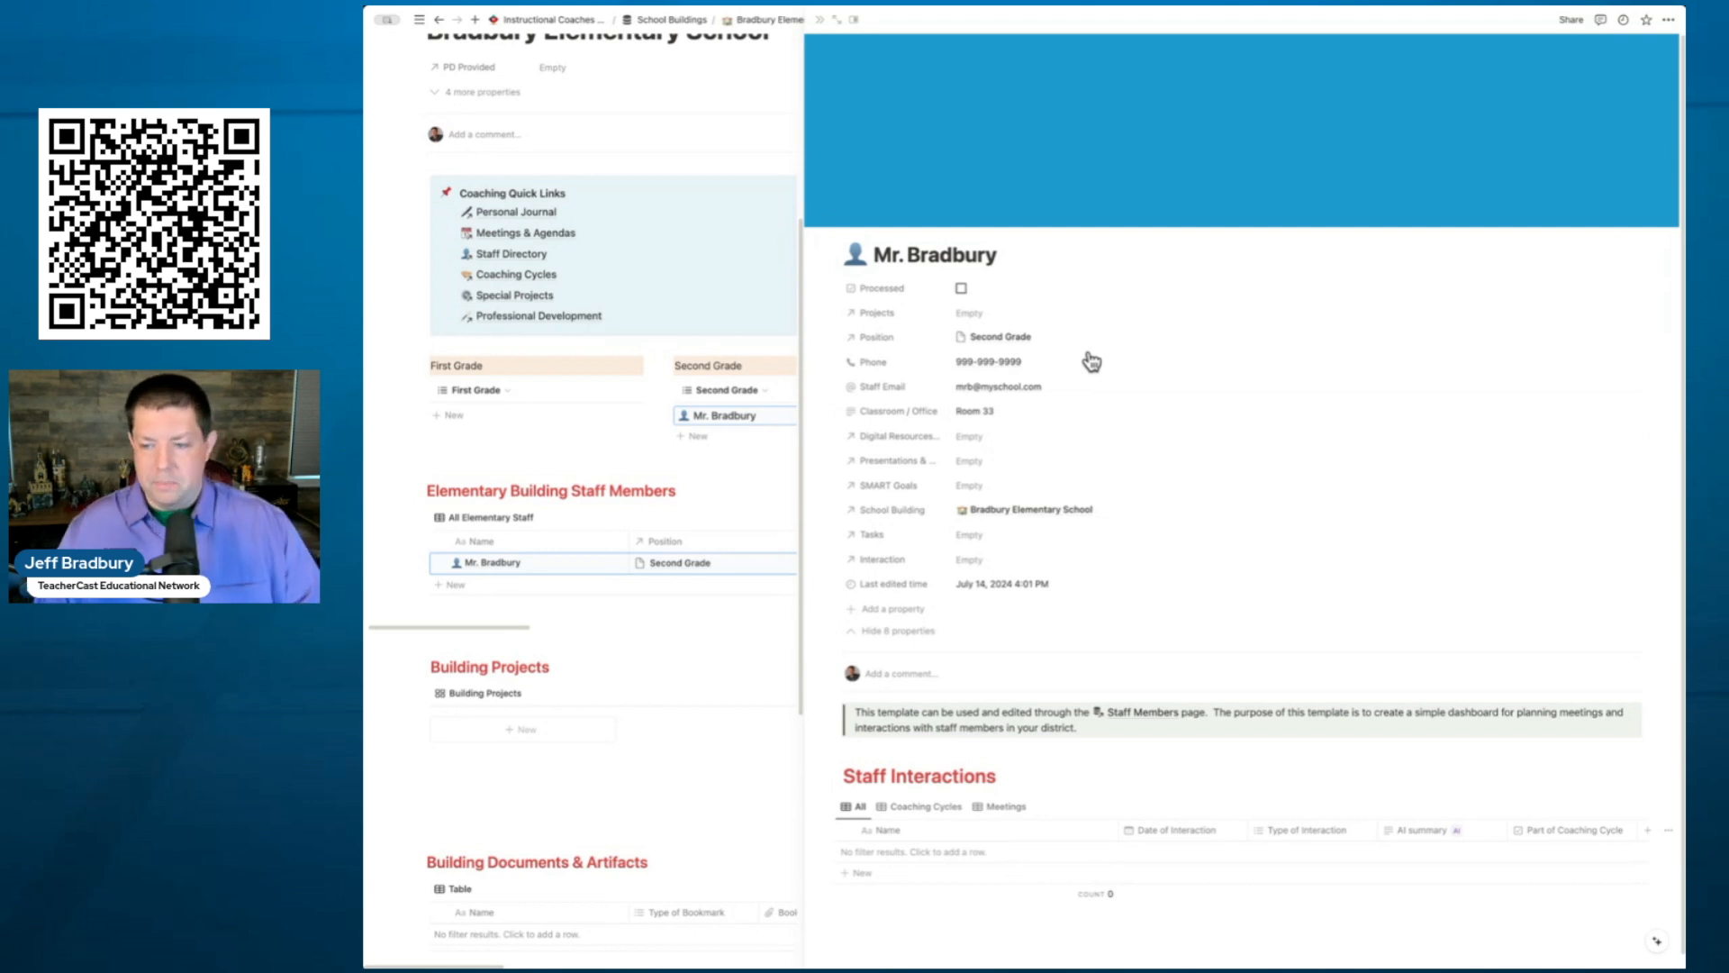
- Link Canva Training Slide Deck and a new Grade 2 Curriculum Document under Digital Resources
{"action": "left_click", "coordinate": [1052, 438]}
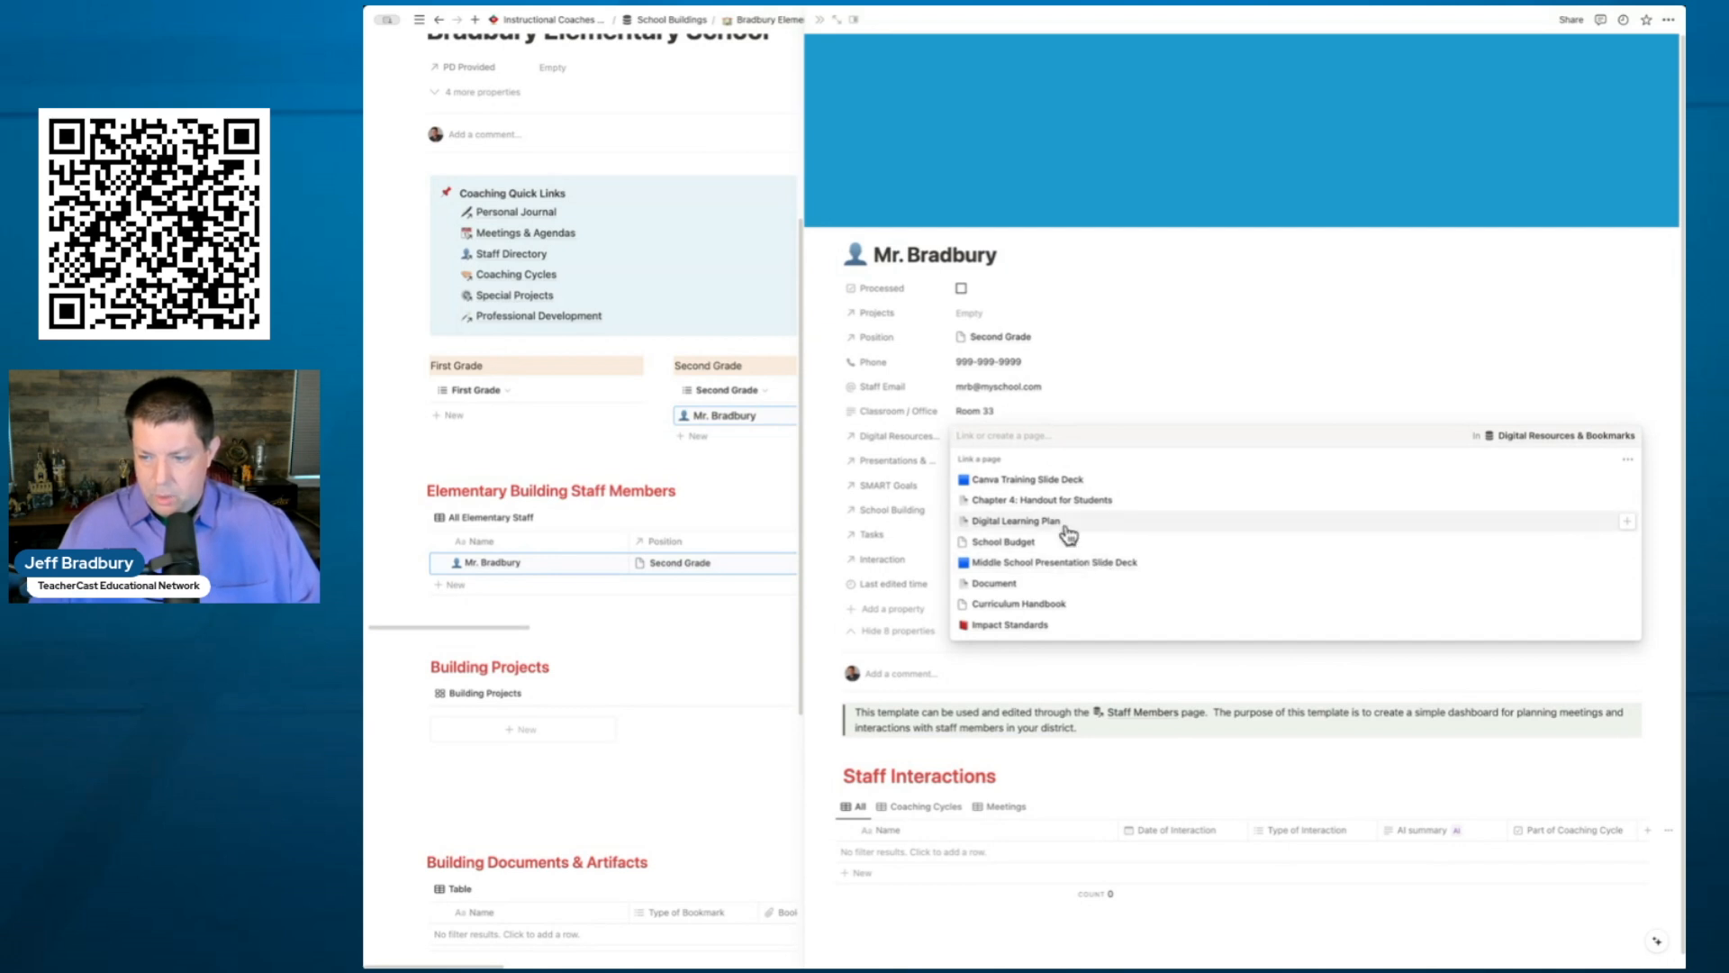
{"action": "left_click", "coordinate": [1024, 487]}
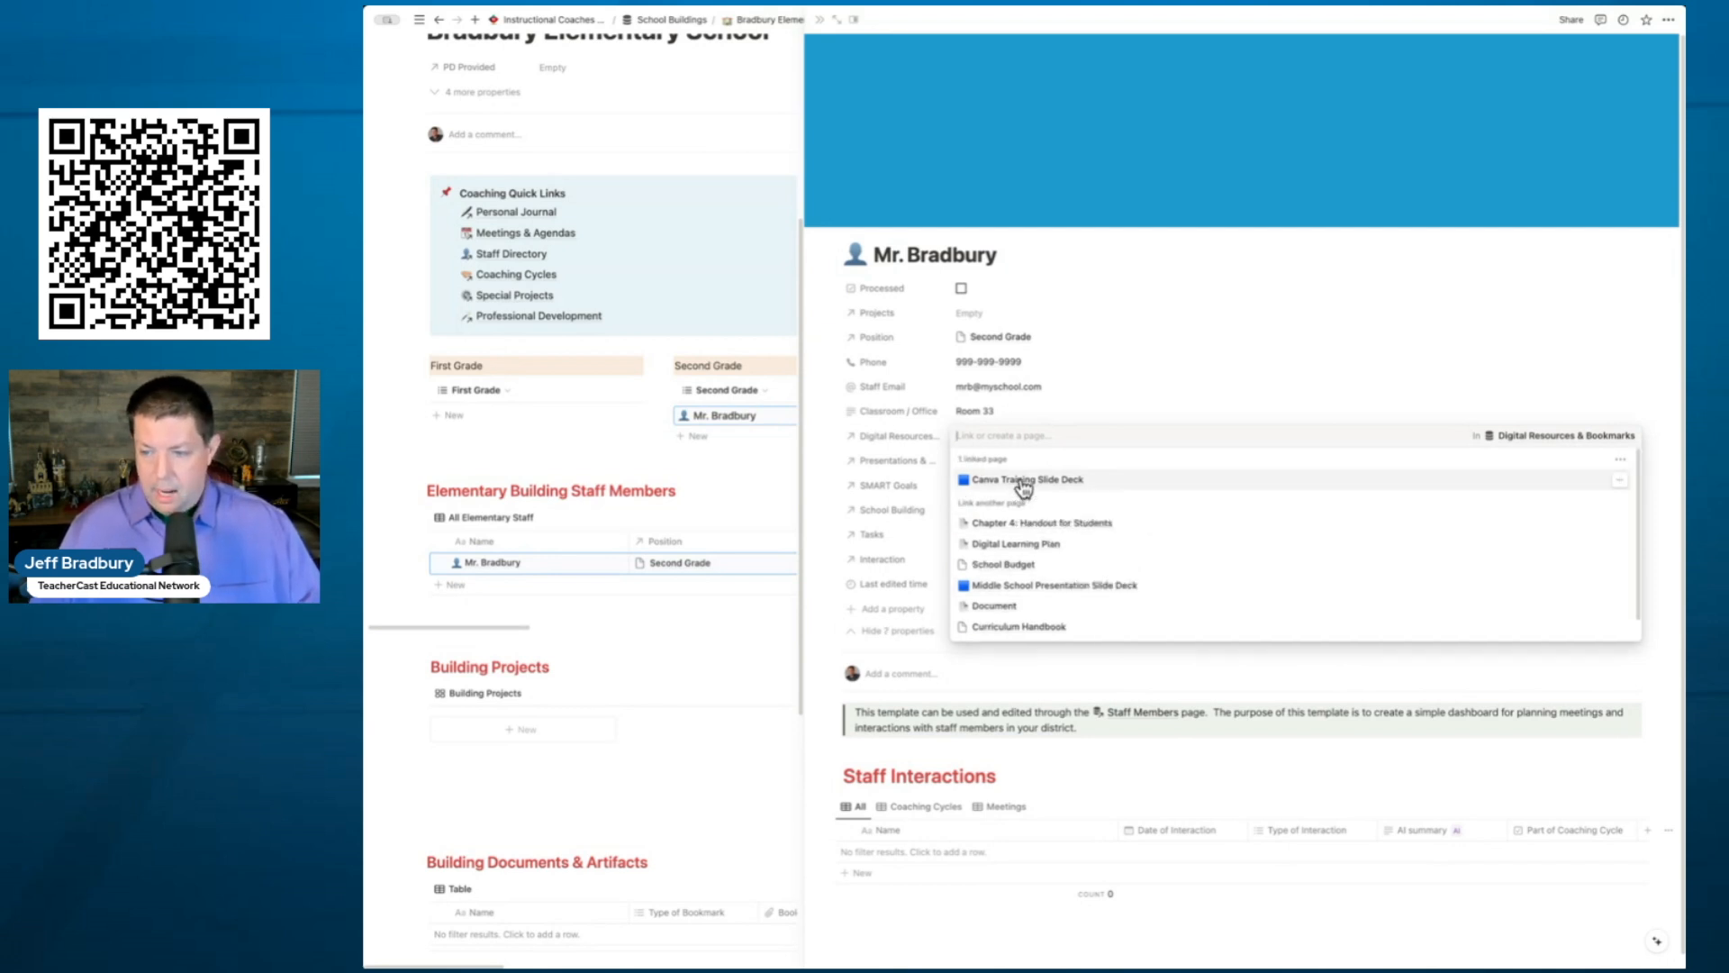
{"action": "left_click", "coordinate": [1075, 407]}
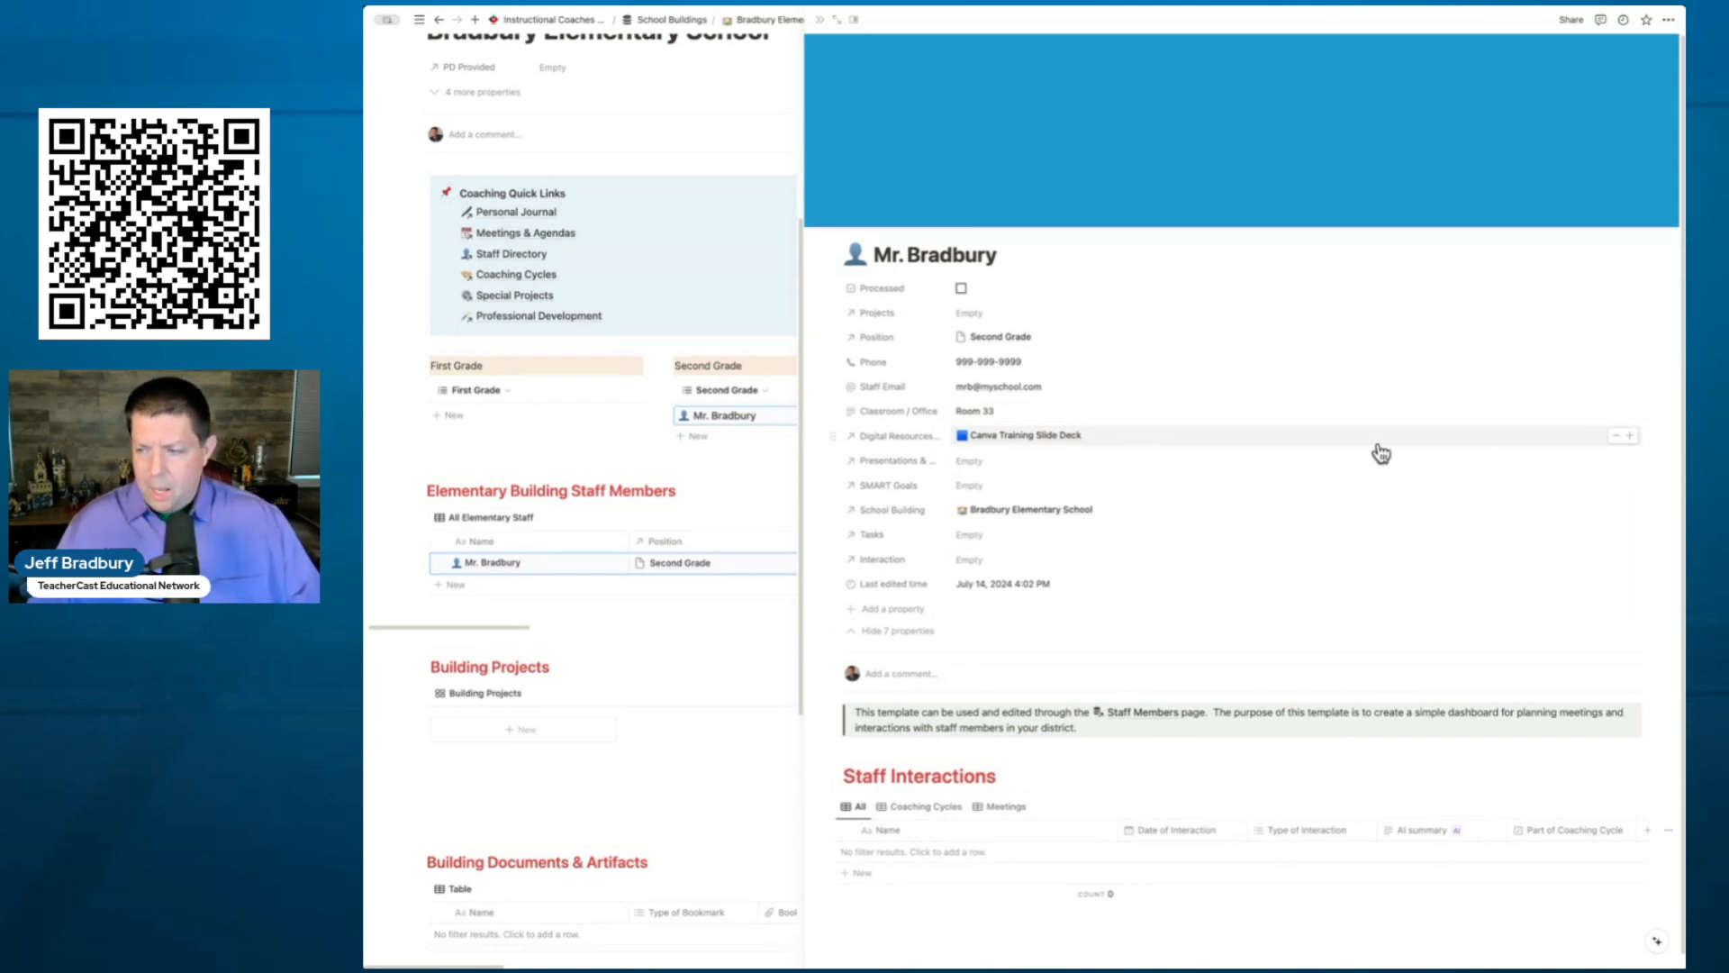
{"action": "left_click", "coordinate": [1630, 439]}
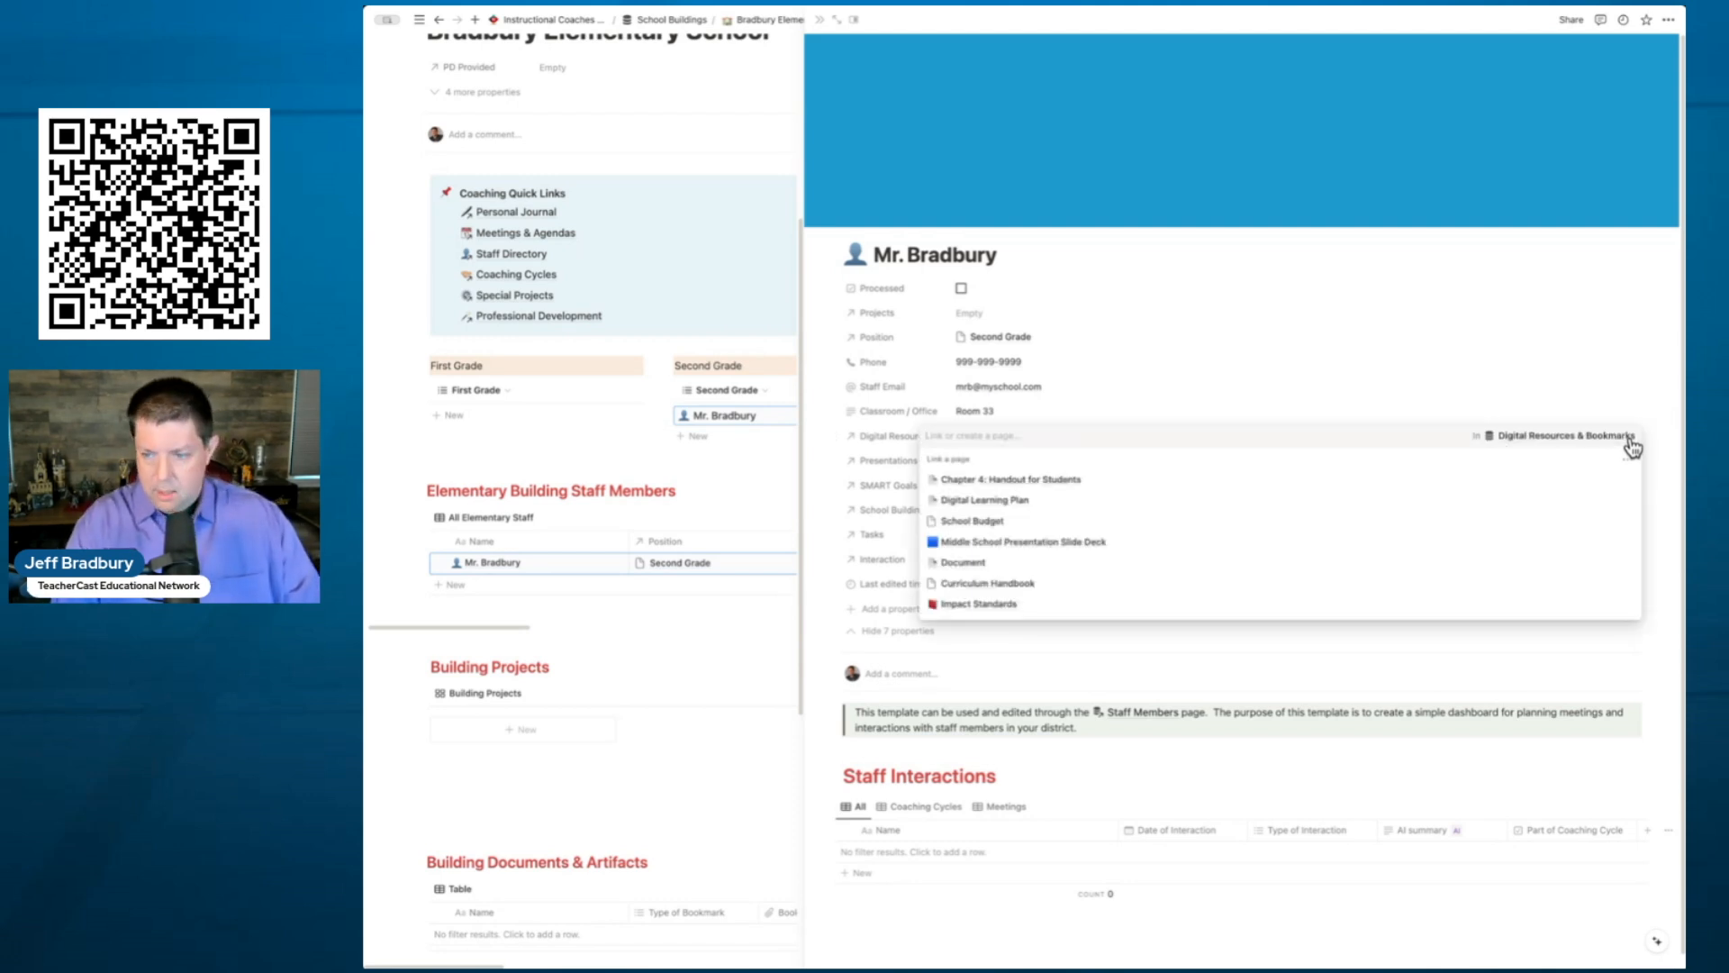
{"action": "type", "text": "Grade 2 Curriculum Document"}
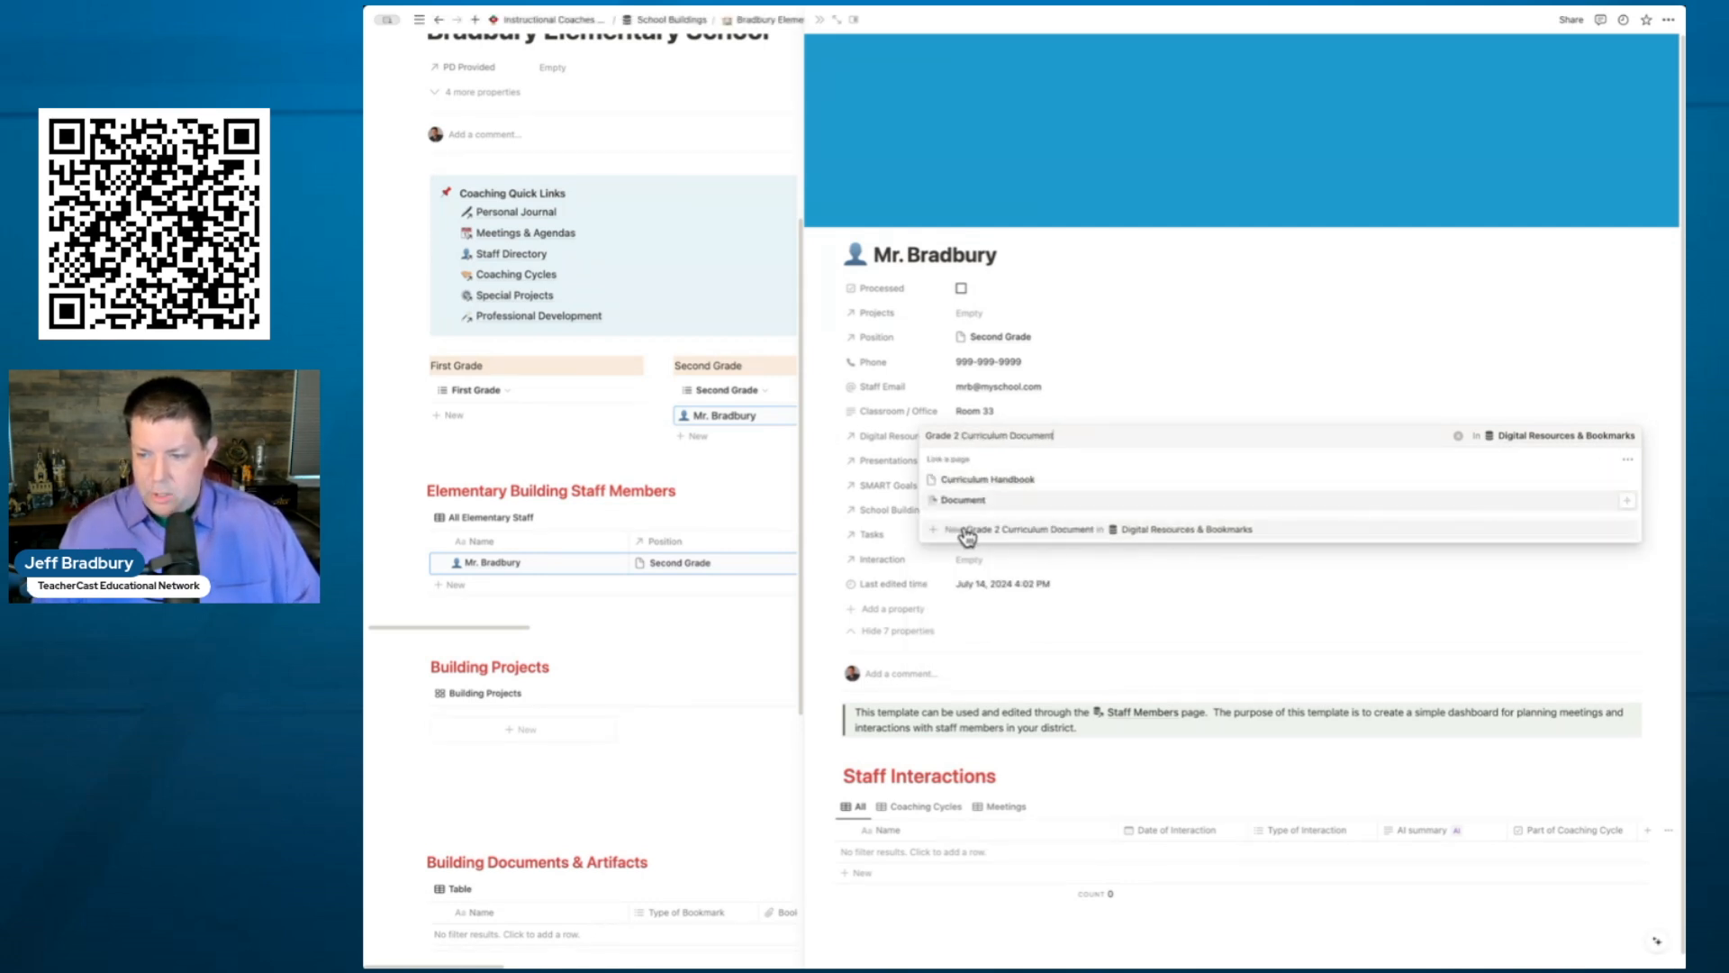
{"action": "left_click", "coordinate": [1068, 534]}
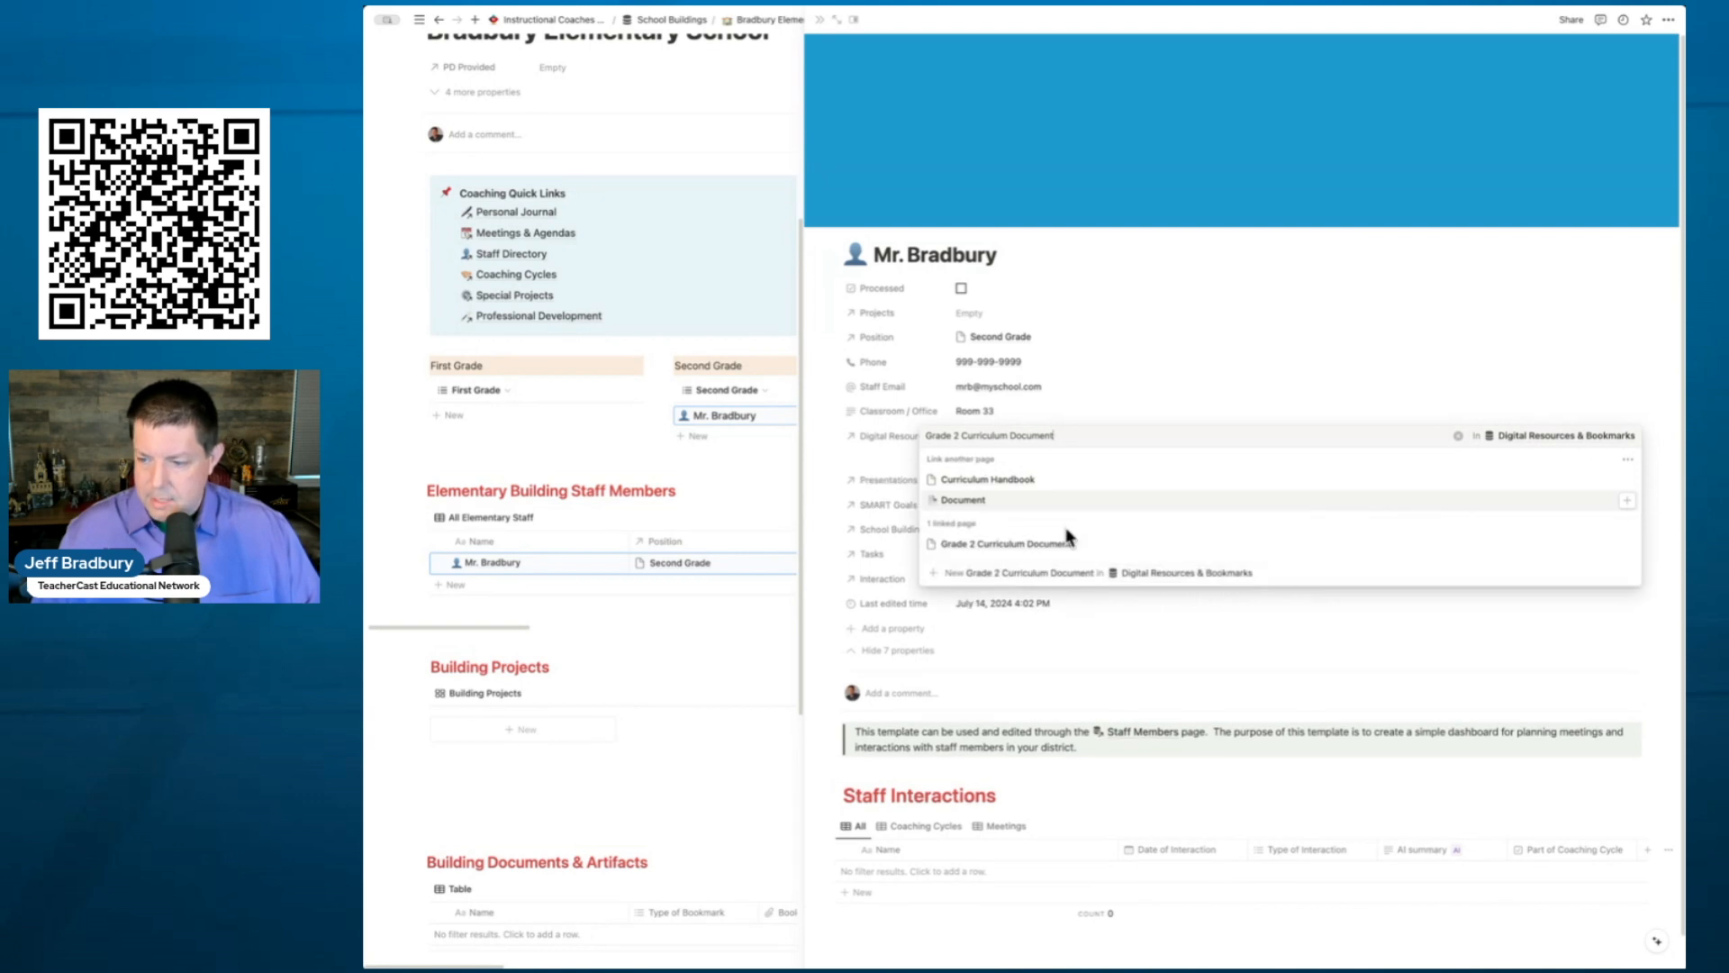
{"action": "left_click", "coordinate": [1123, 394]}
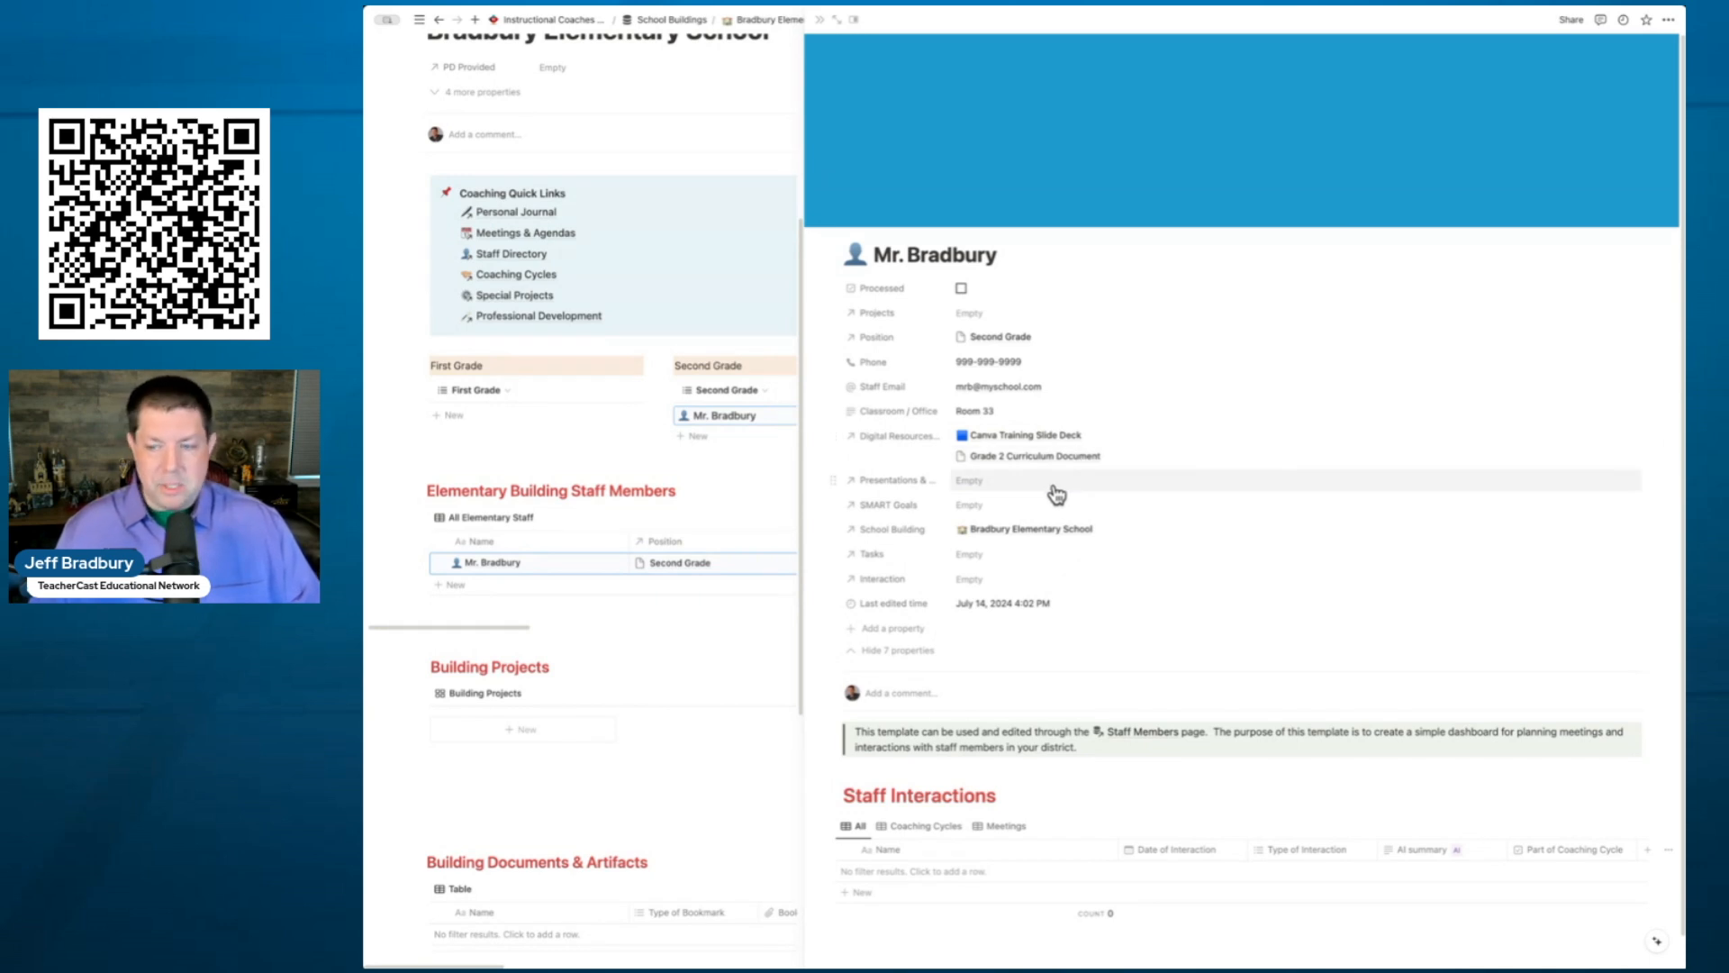
- Create and link a new task, 'Visit on Monday before school starts', to the staff member
{"action": "left_click", "coordinate": [1028, 512]}
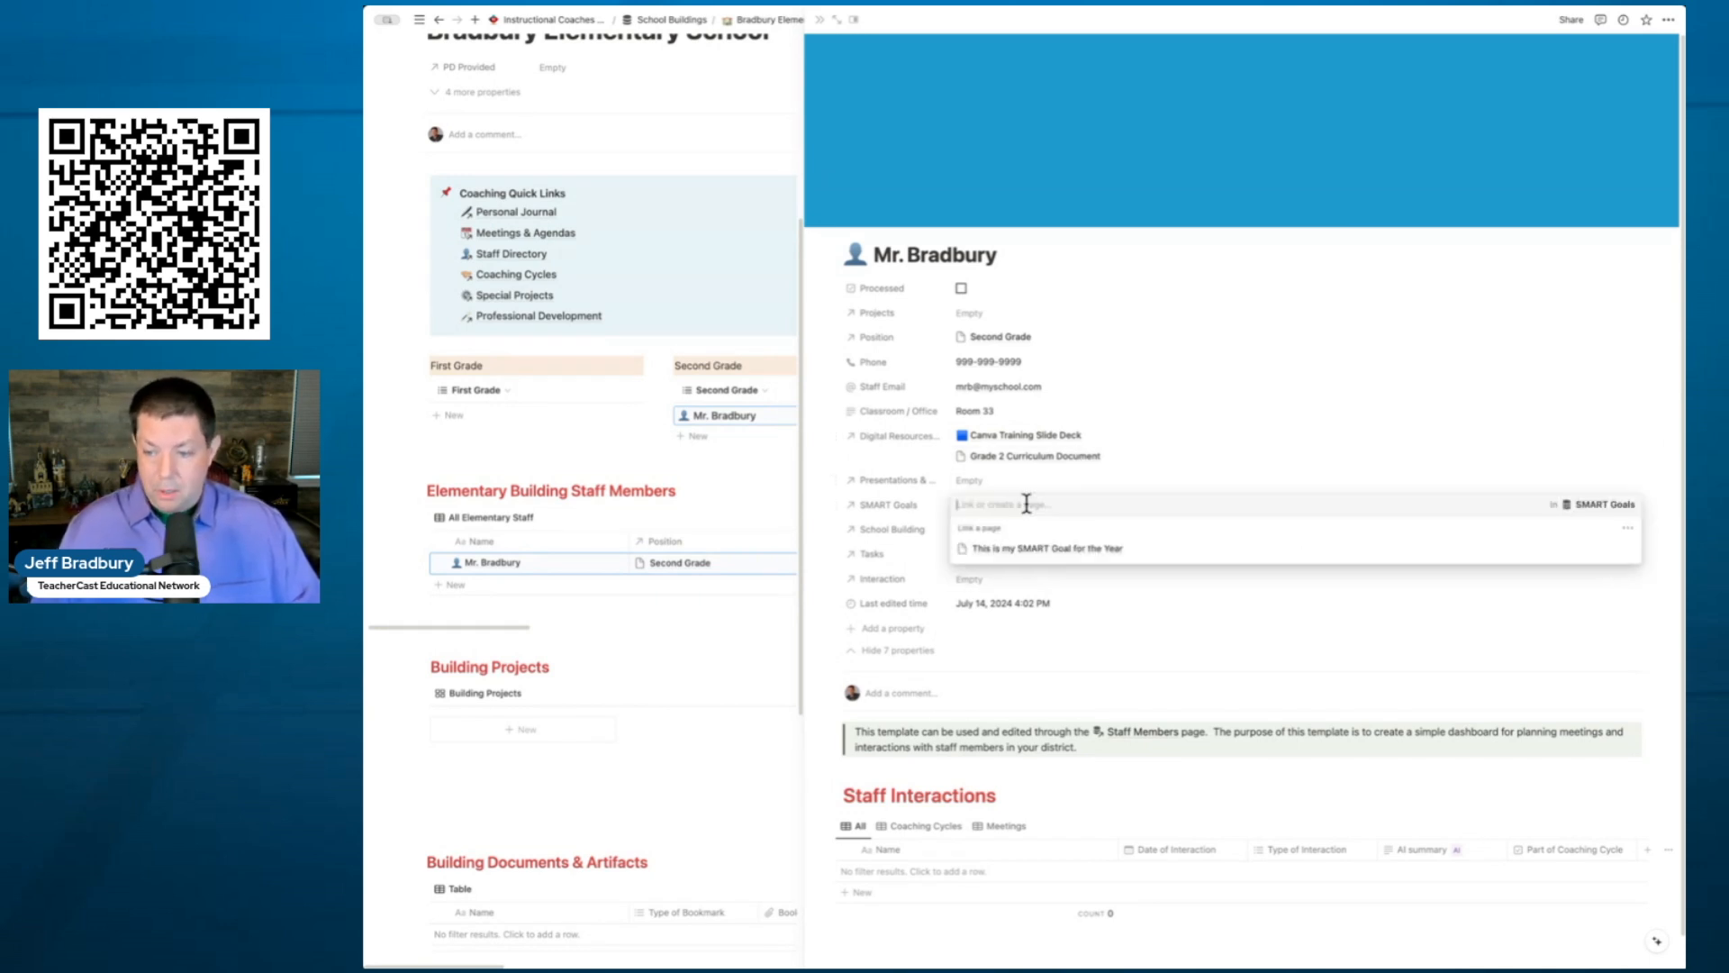
{"action": "left_click", "coordinate": [1162, 482]}
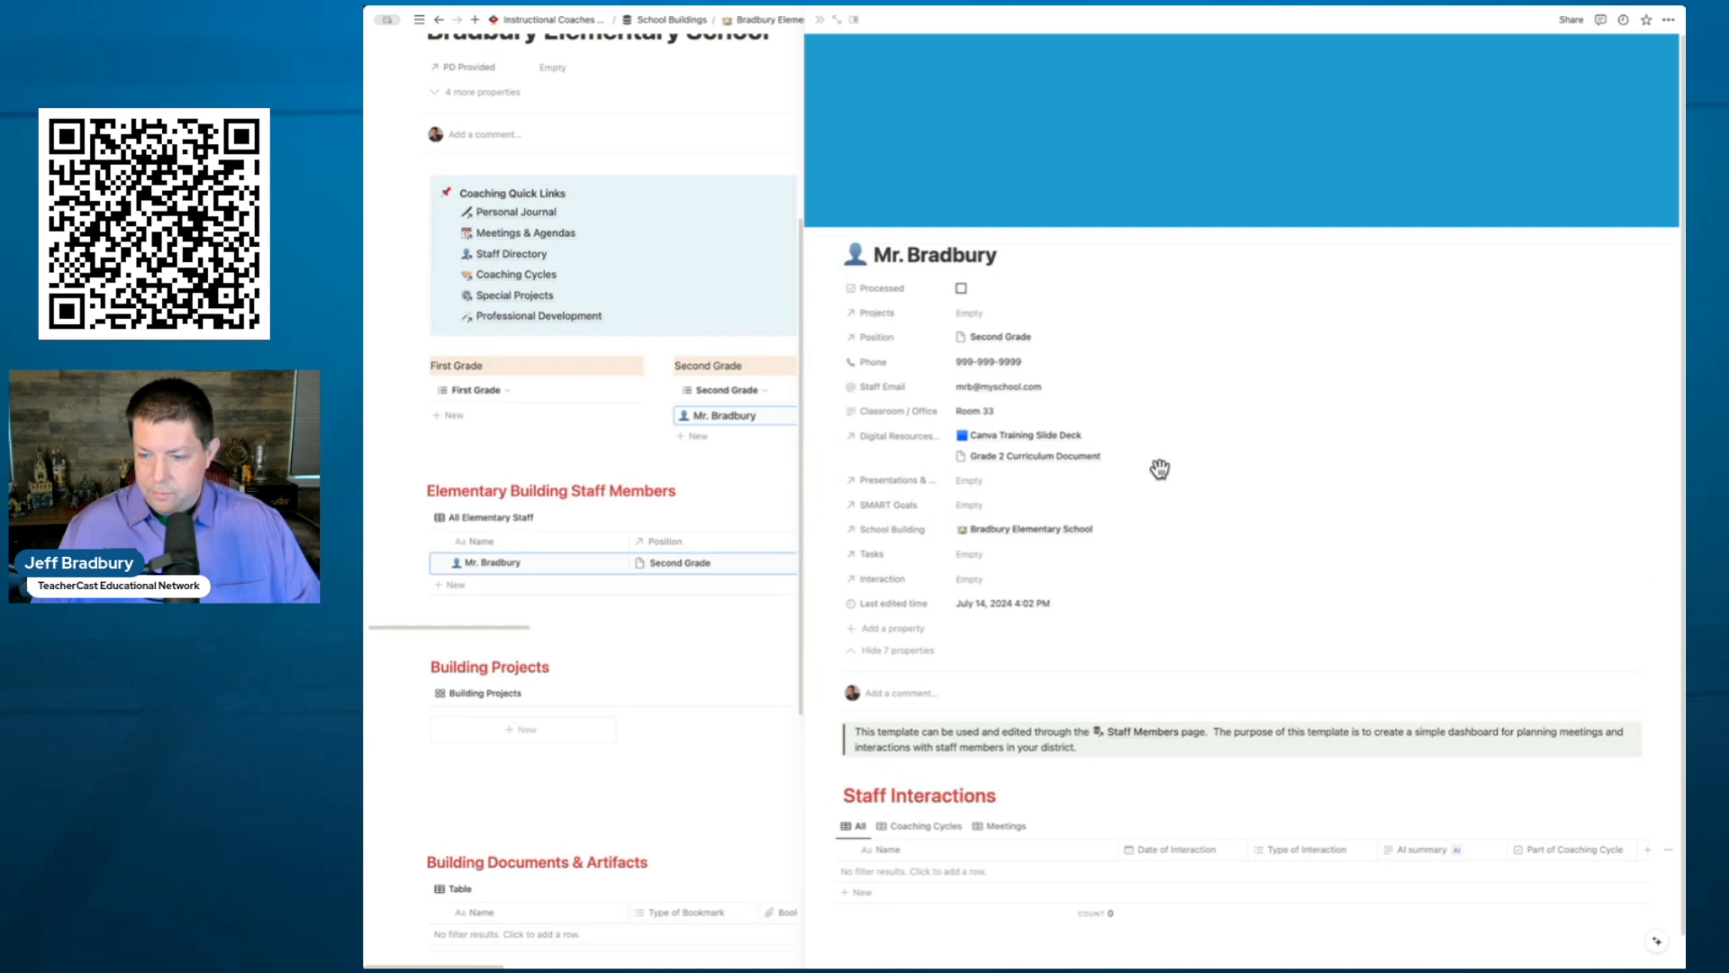
{"action": "left_click", "coordinate": [1005, 558]}
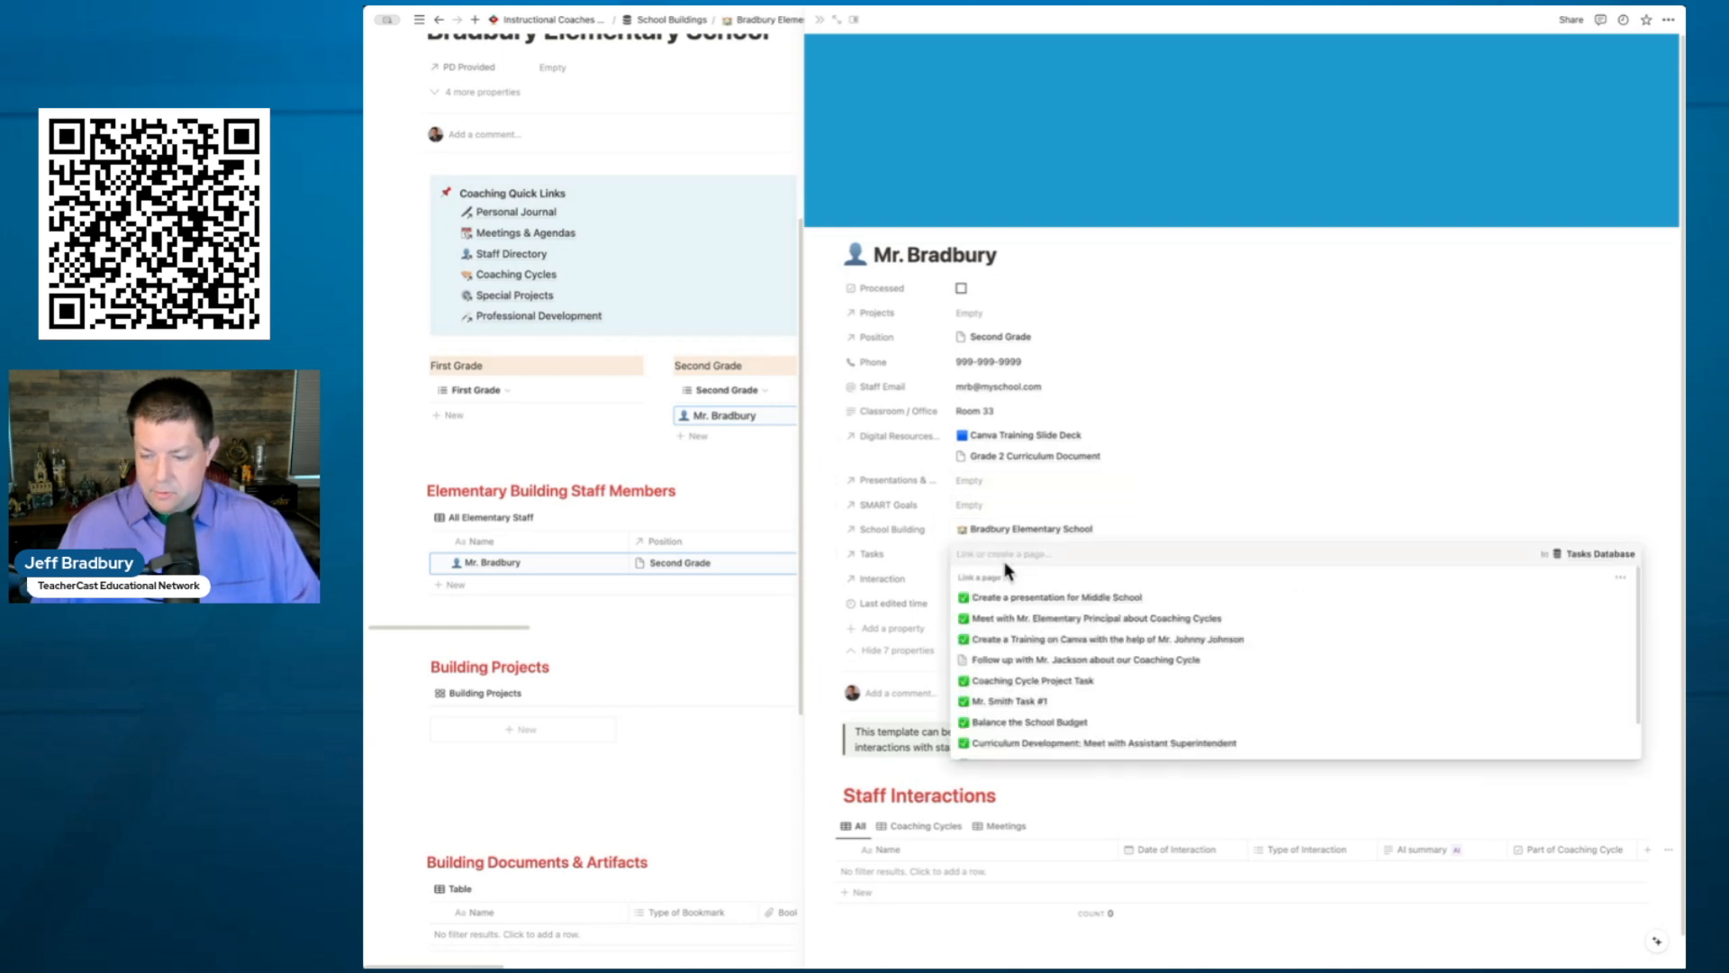
{"action": "type", "text": "Mr. Bradbury"}
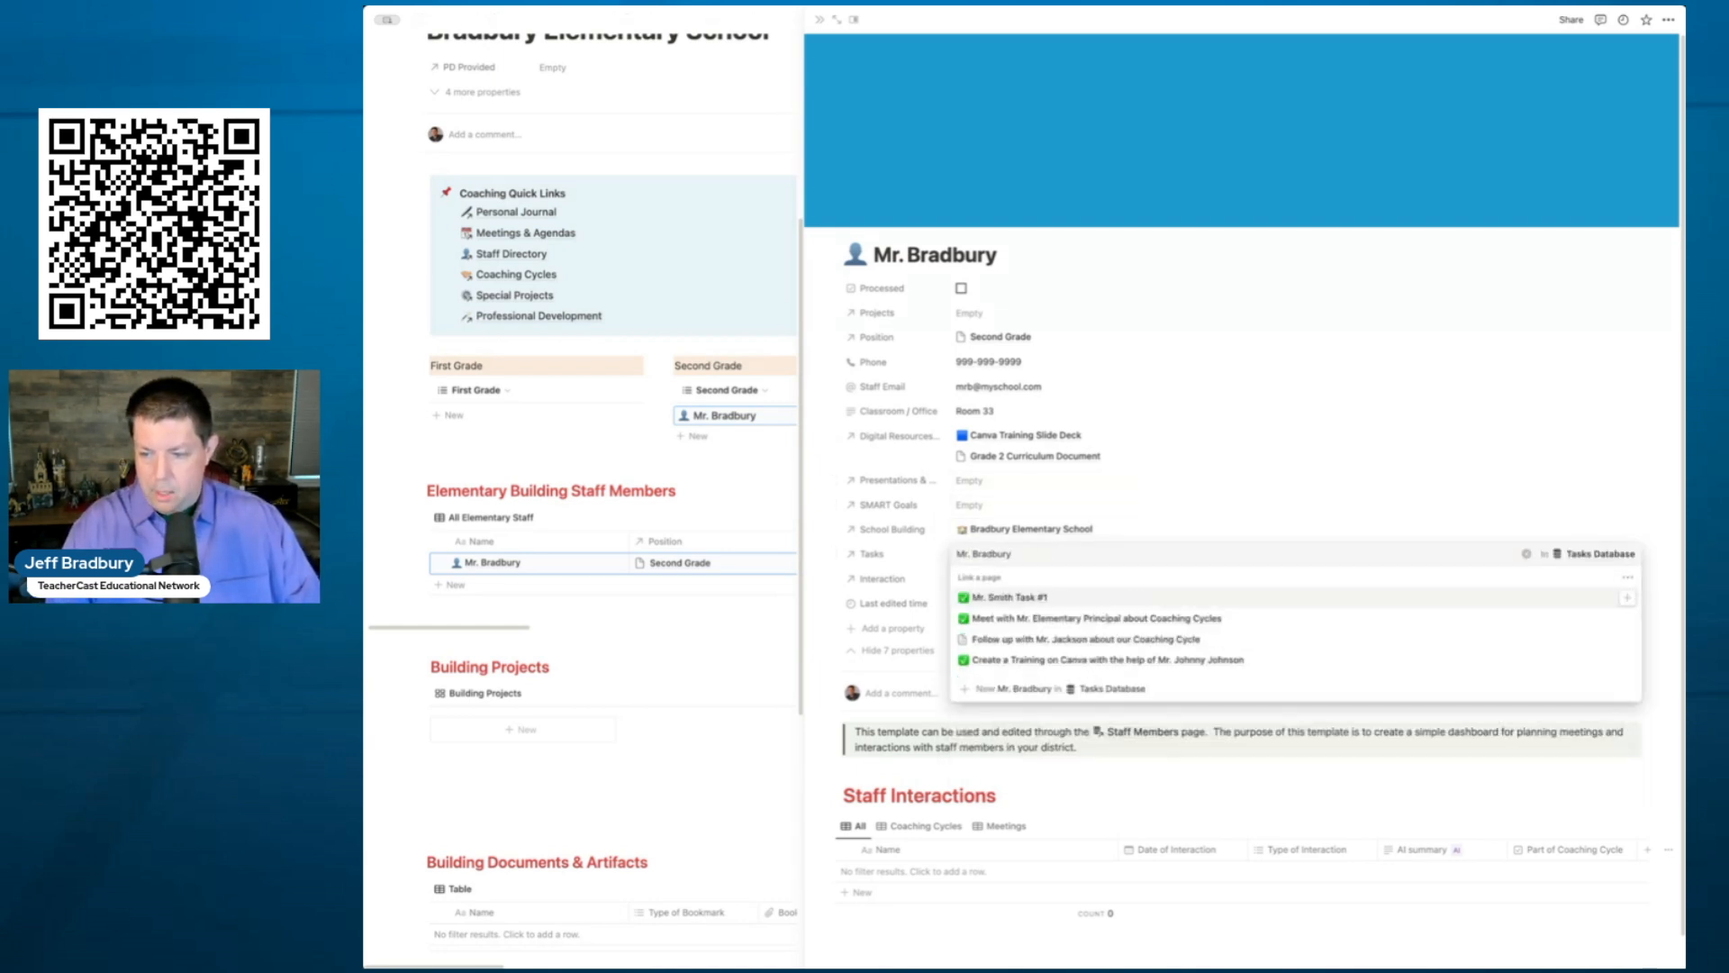
{"action": "type", "text": ":"}
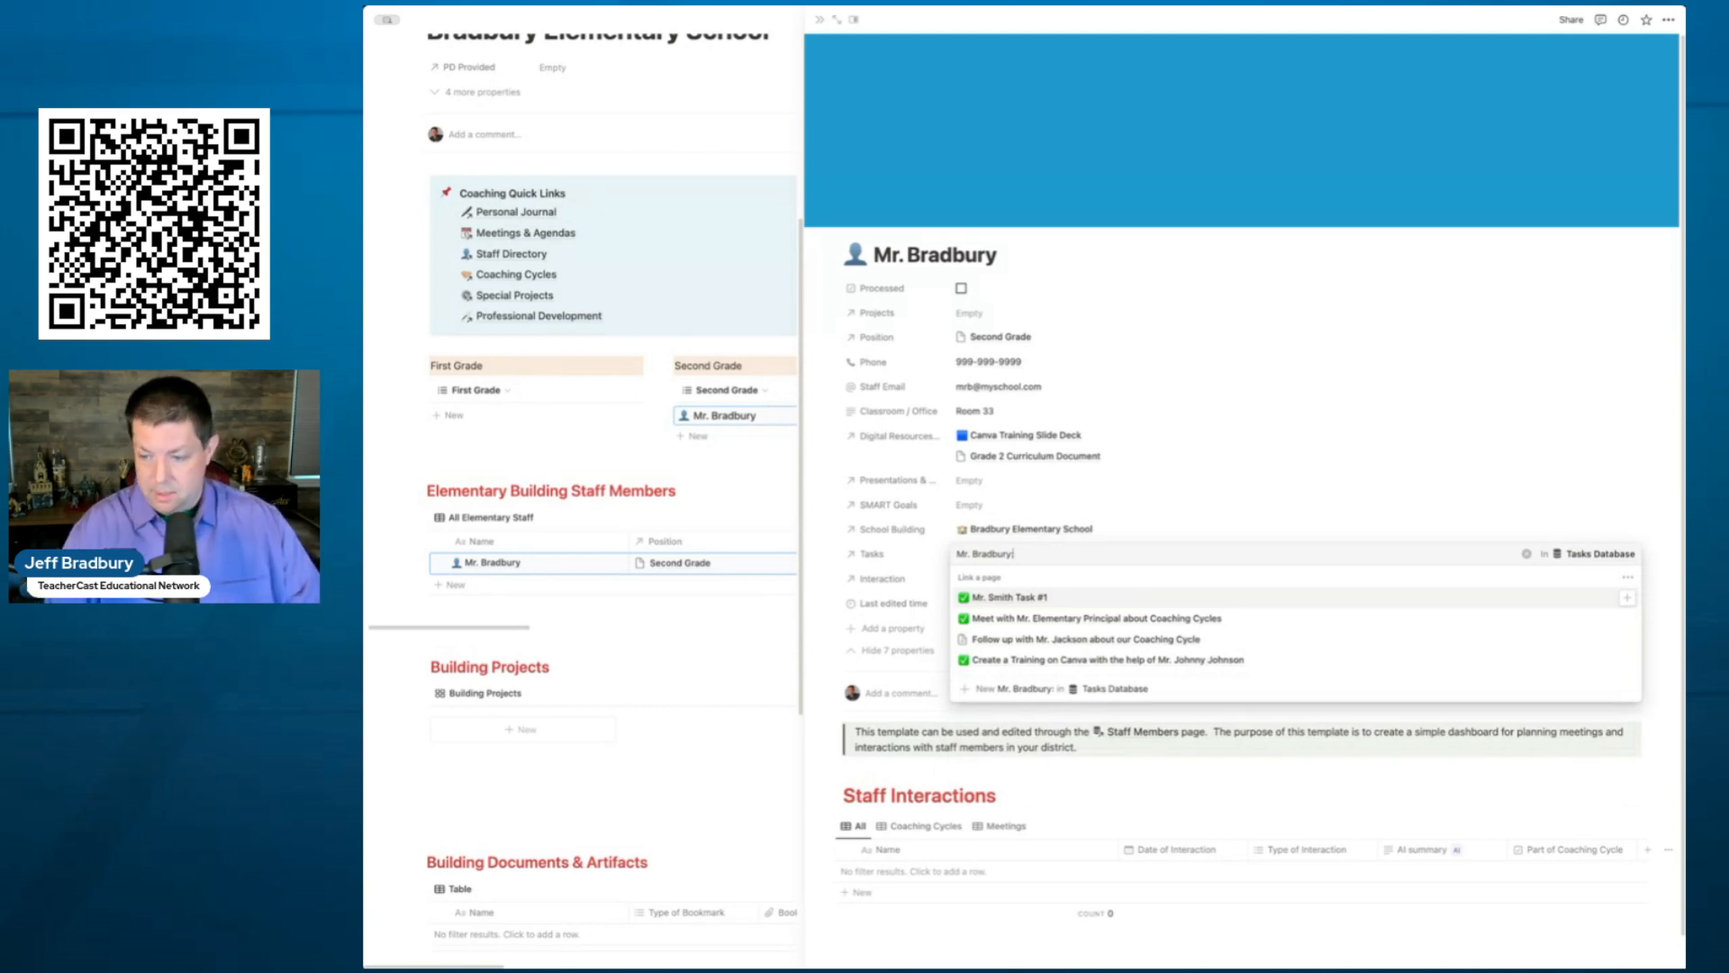
{"action": "type", "text": "Visit on"}
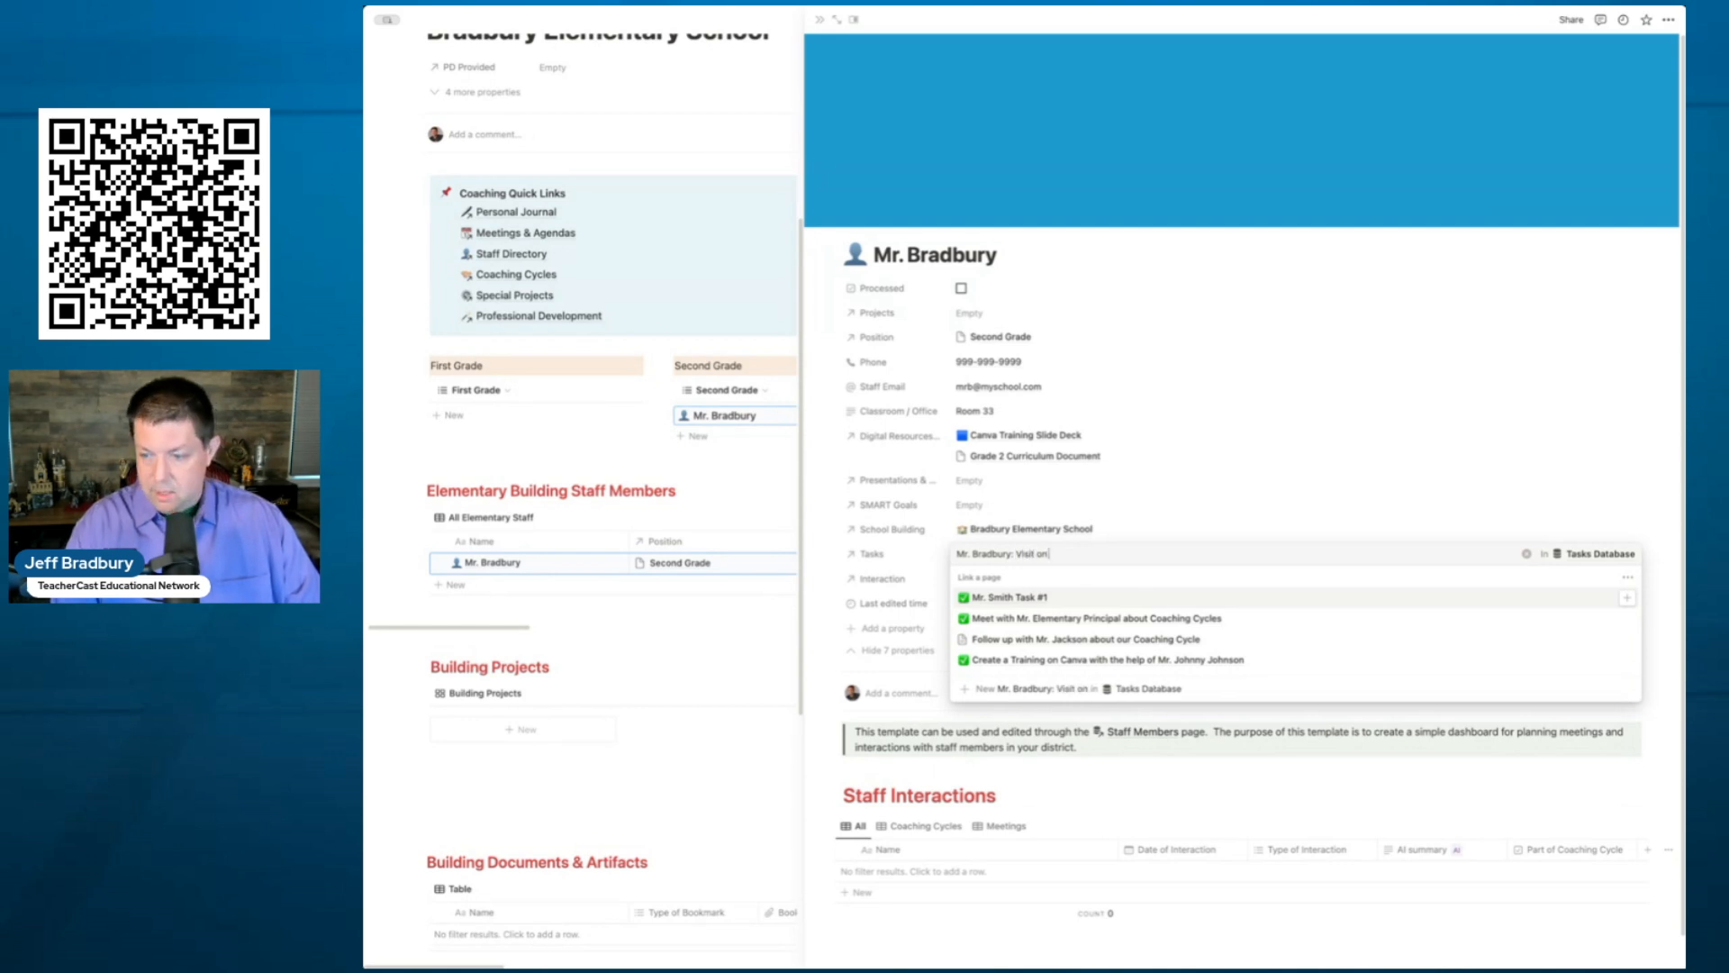
{"action": "type", "text": " Monday before"}
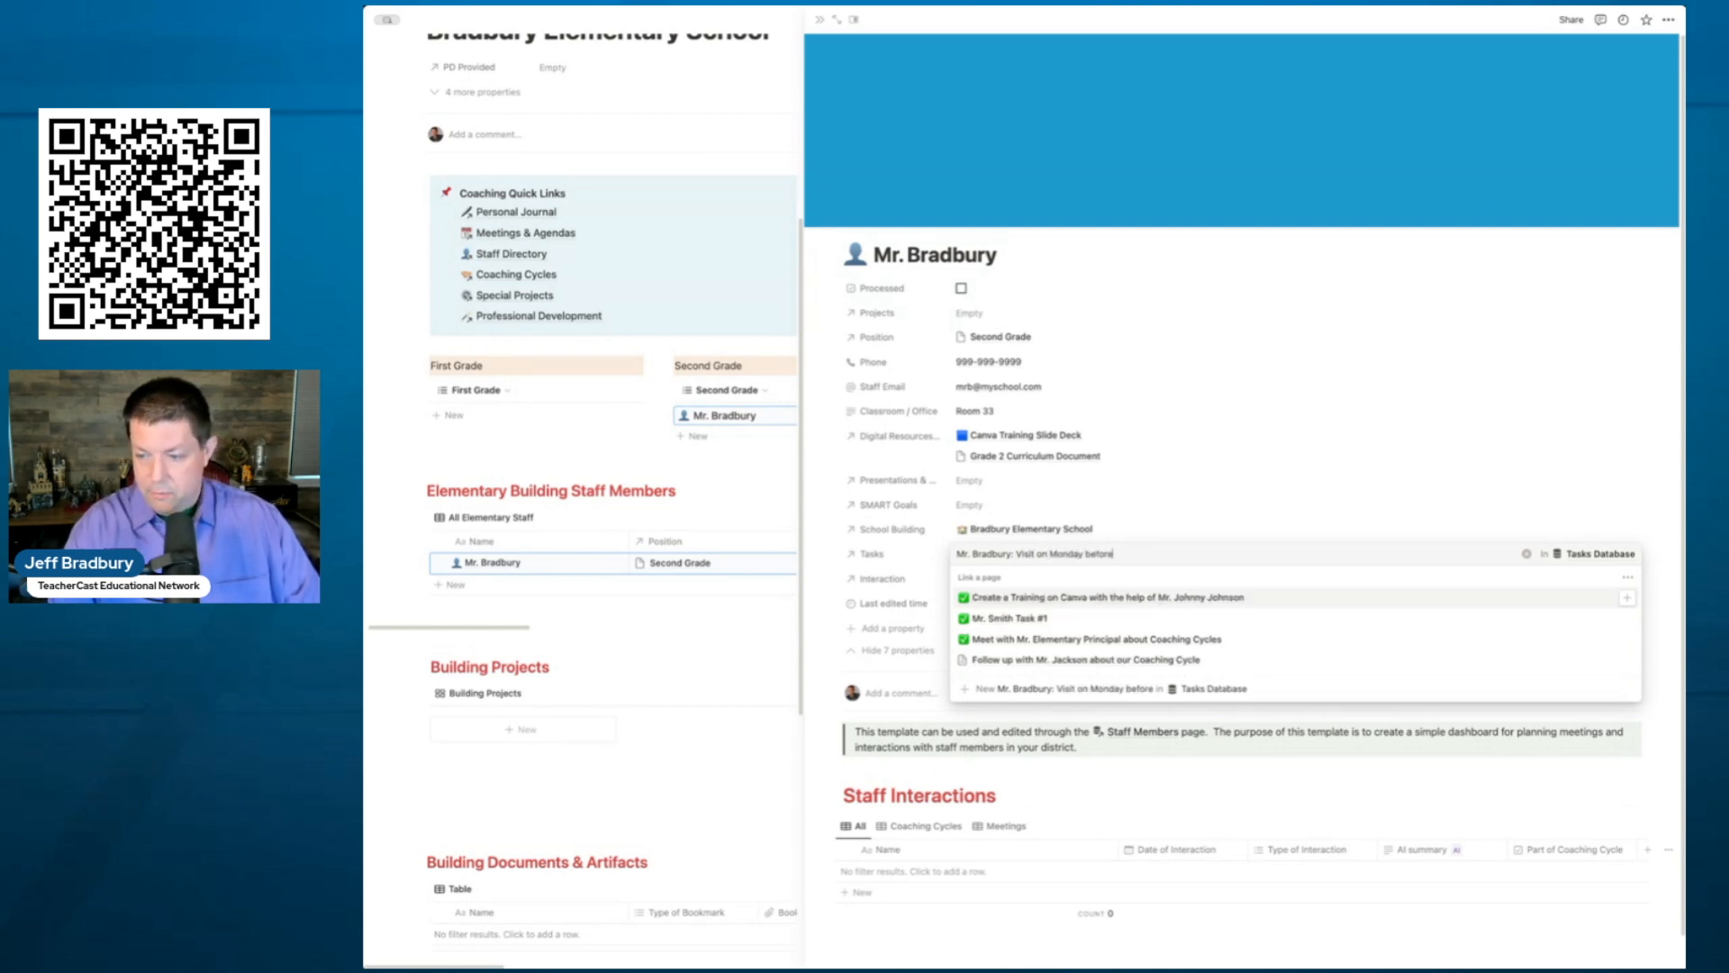
{"action": "type", "text": " school starts."}
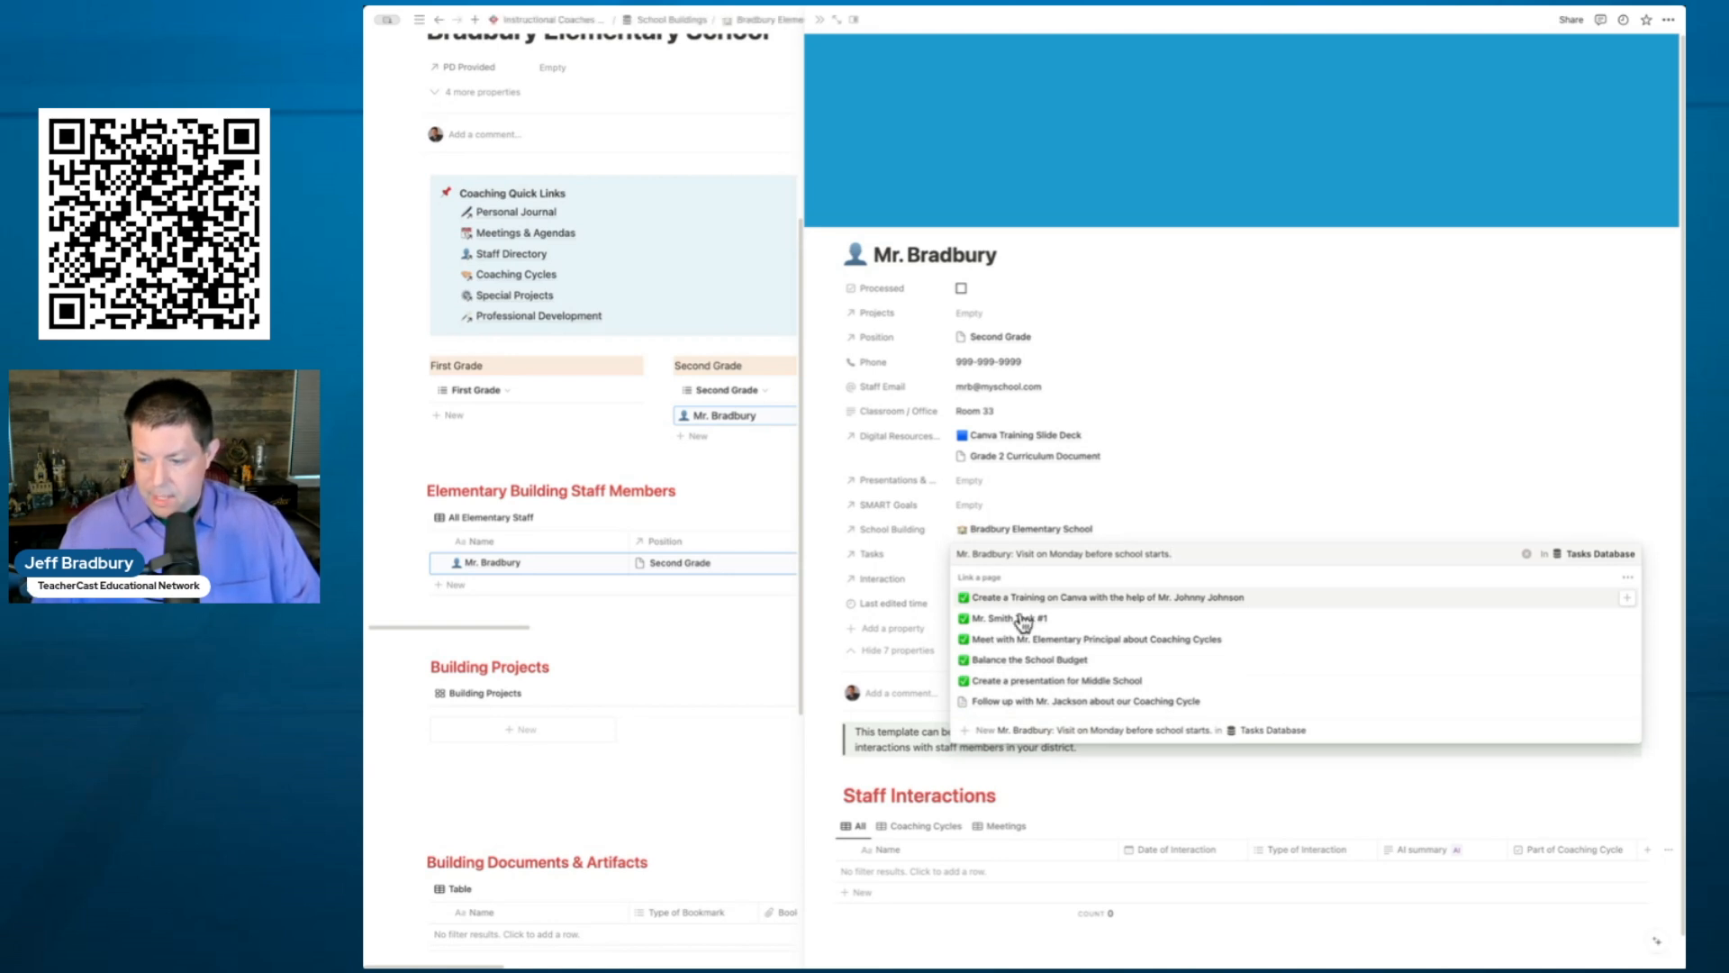
{"action": "left_click", "coordinate": [1042, 729]}
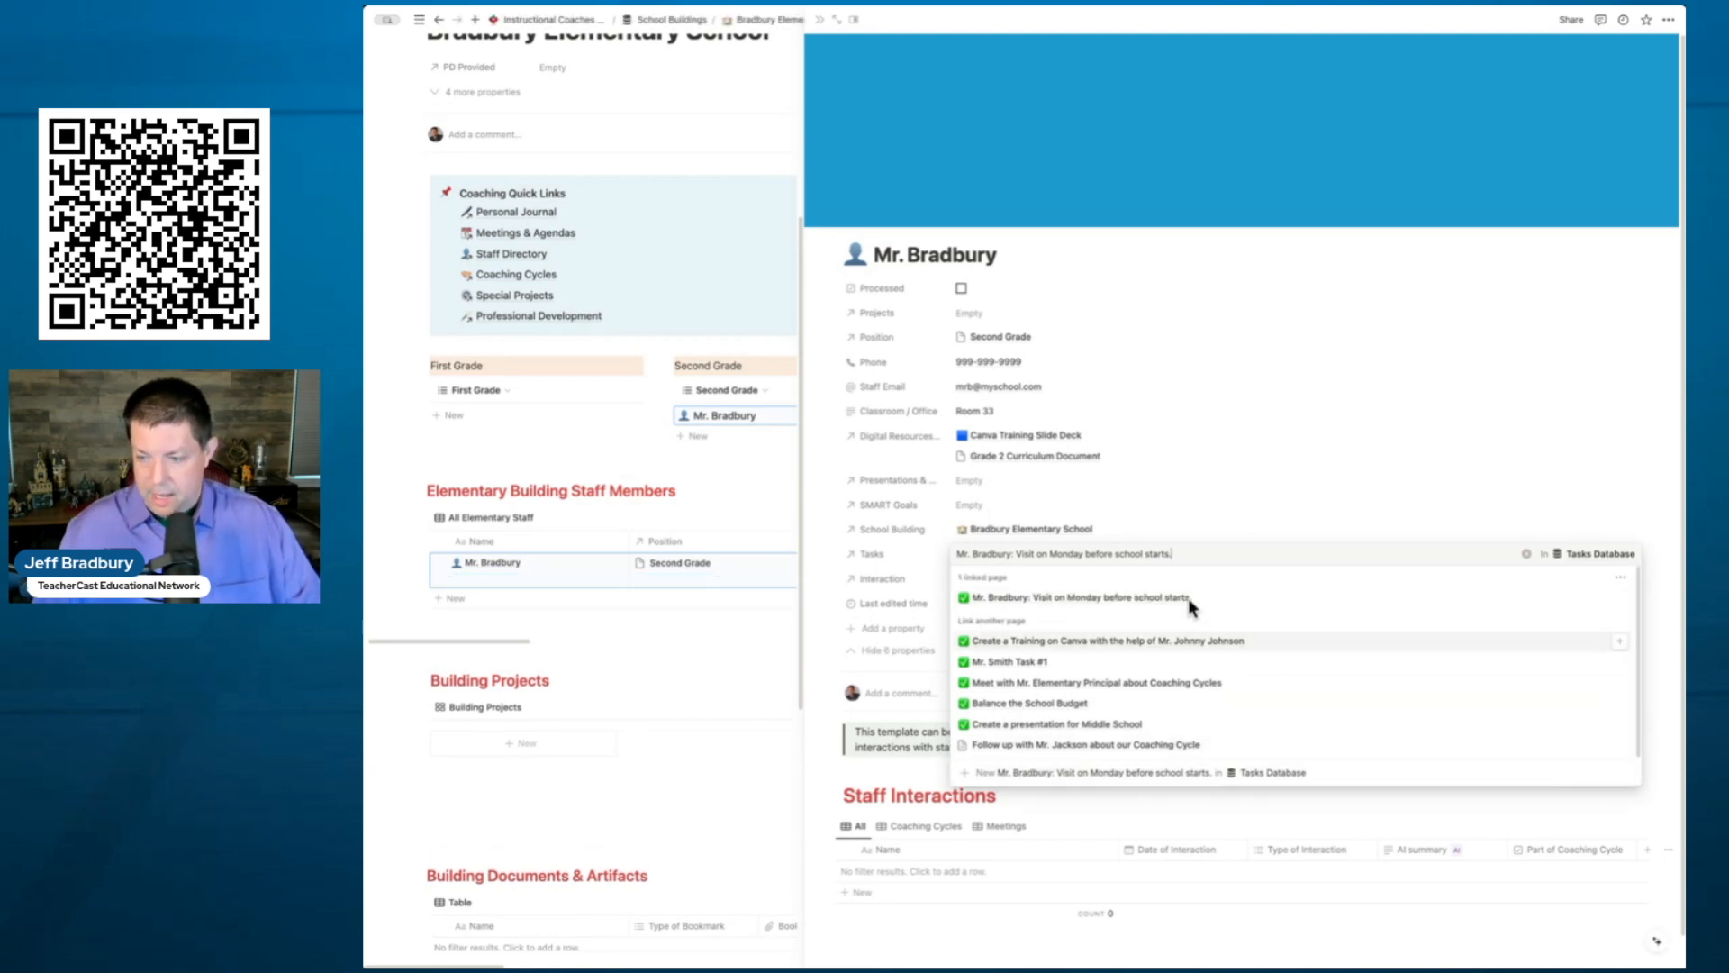
{"action": "left_click", "coordinate": [1264, 495]}
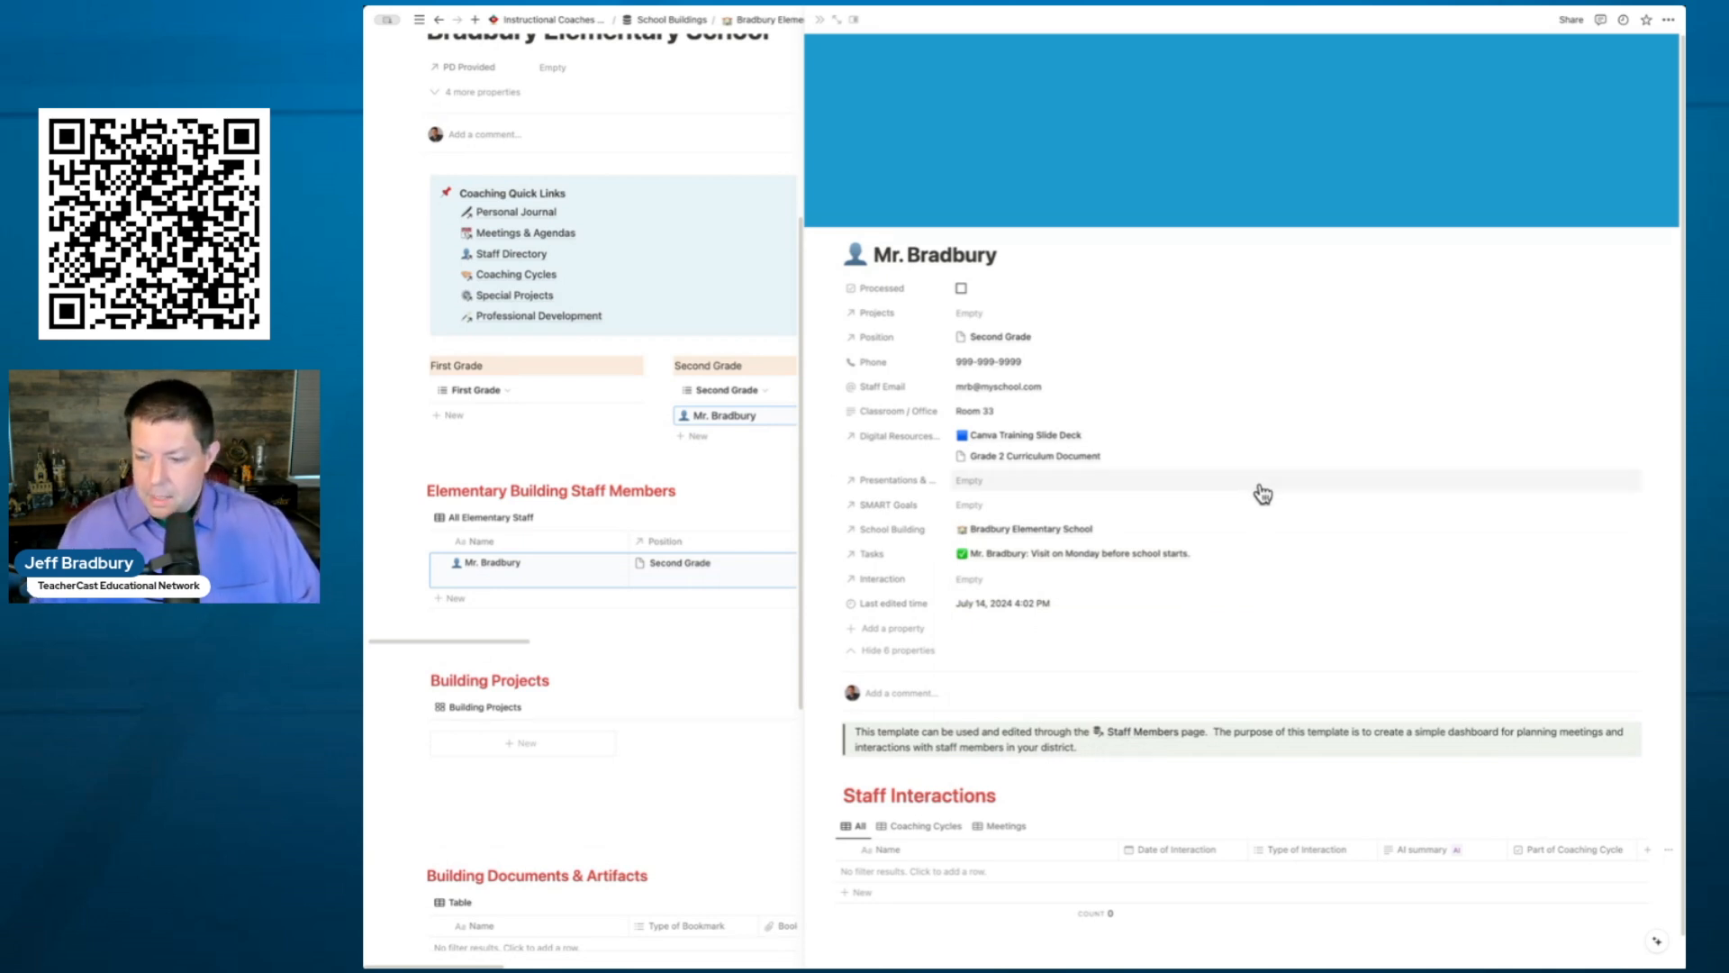
- Create and link the interaction 'Meeting on Friday about Curriculum' in the teacher's Interaction property
{"action": "left_click", "coordinate": [1083, 582]}
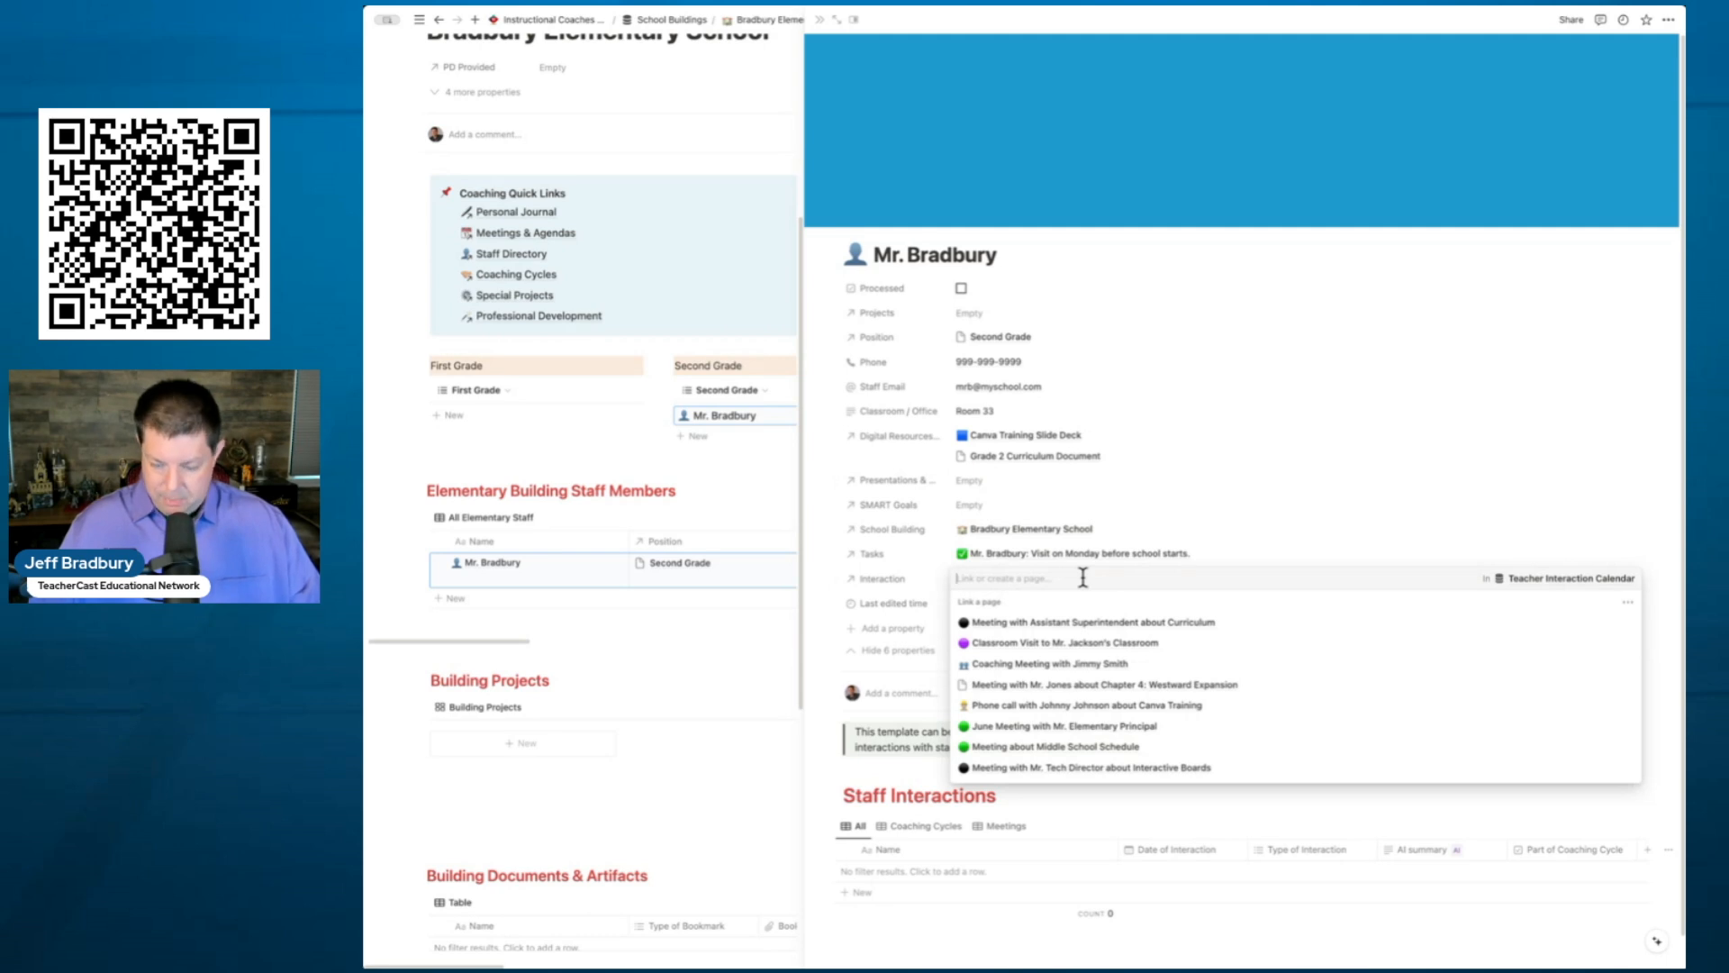
{"action": "type", "text": "Mr. Bradbury"}
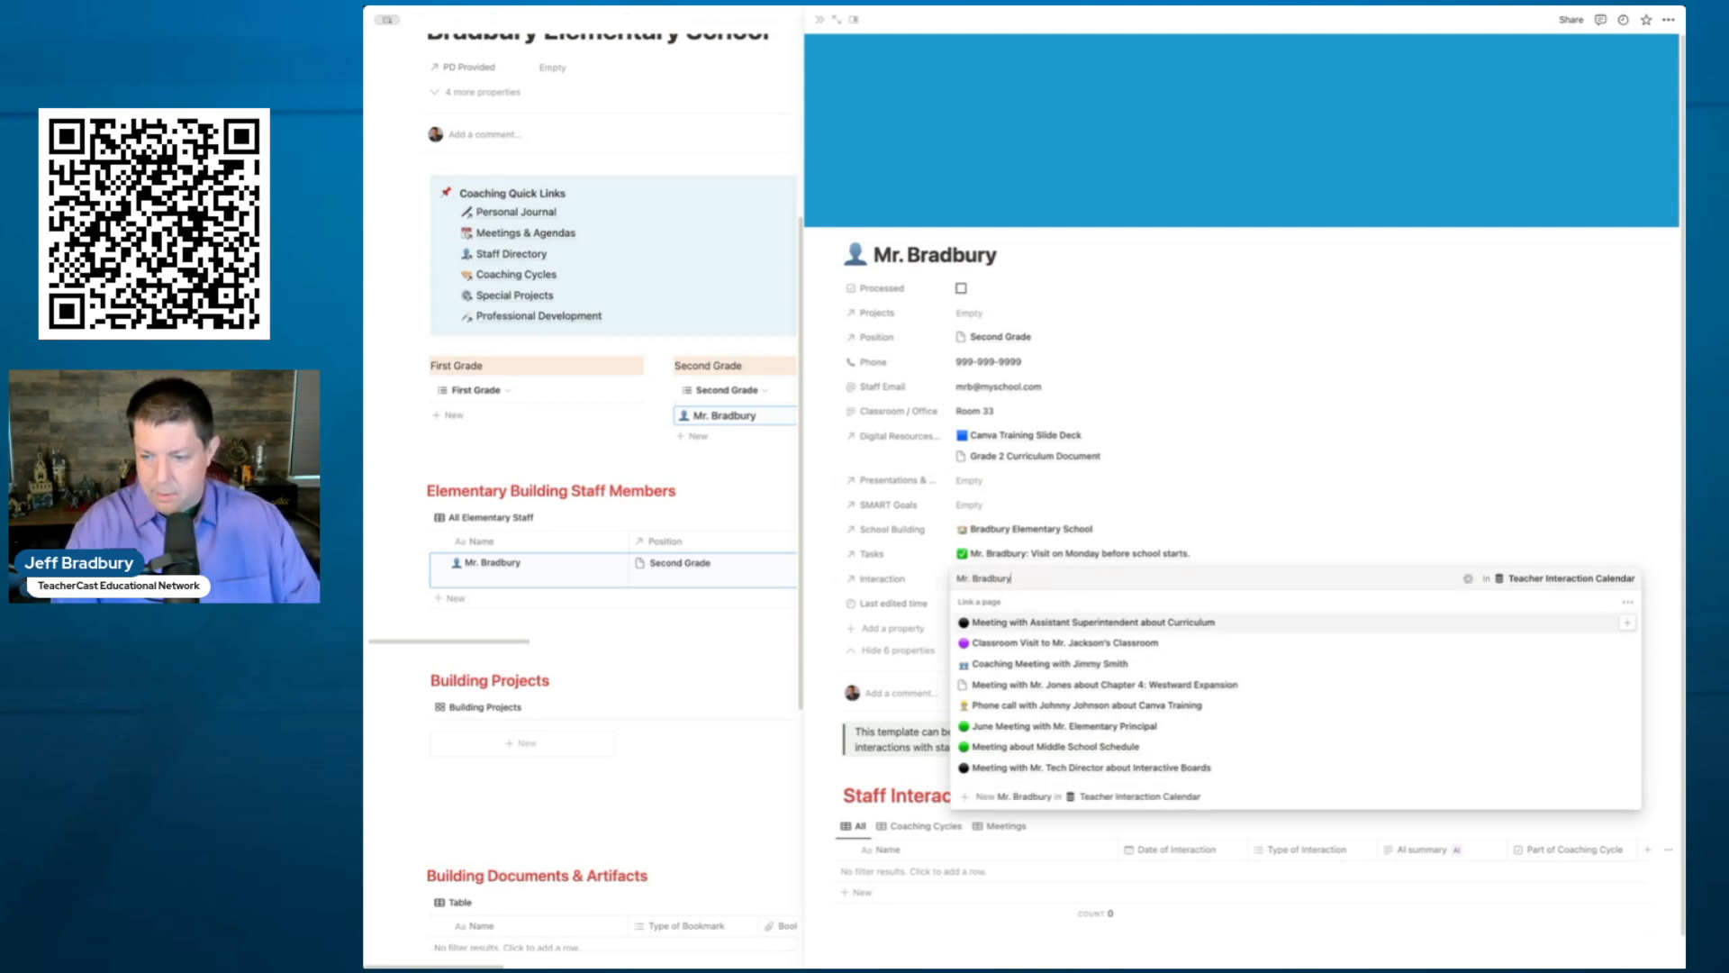
{"action": "type", "text": ": Meeting on"}
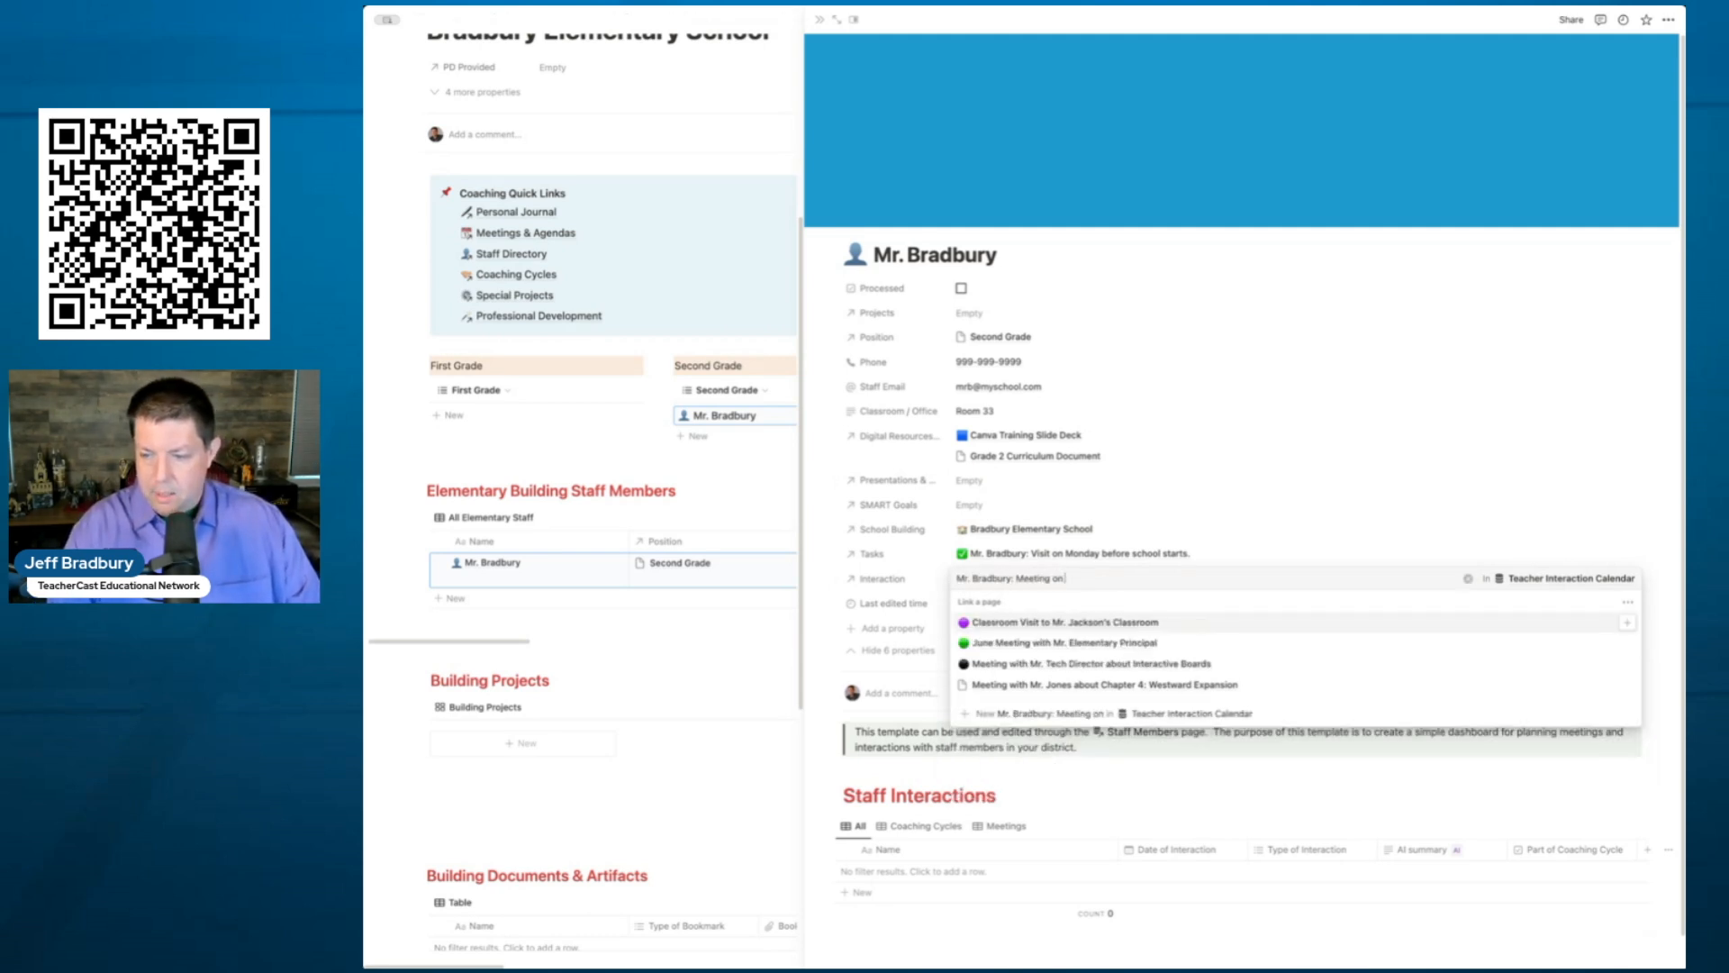
{"action": "type", "text": " Friday about Curriculum"}
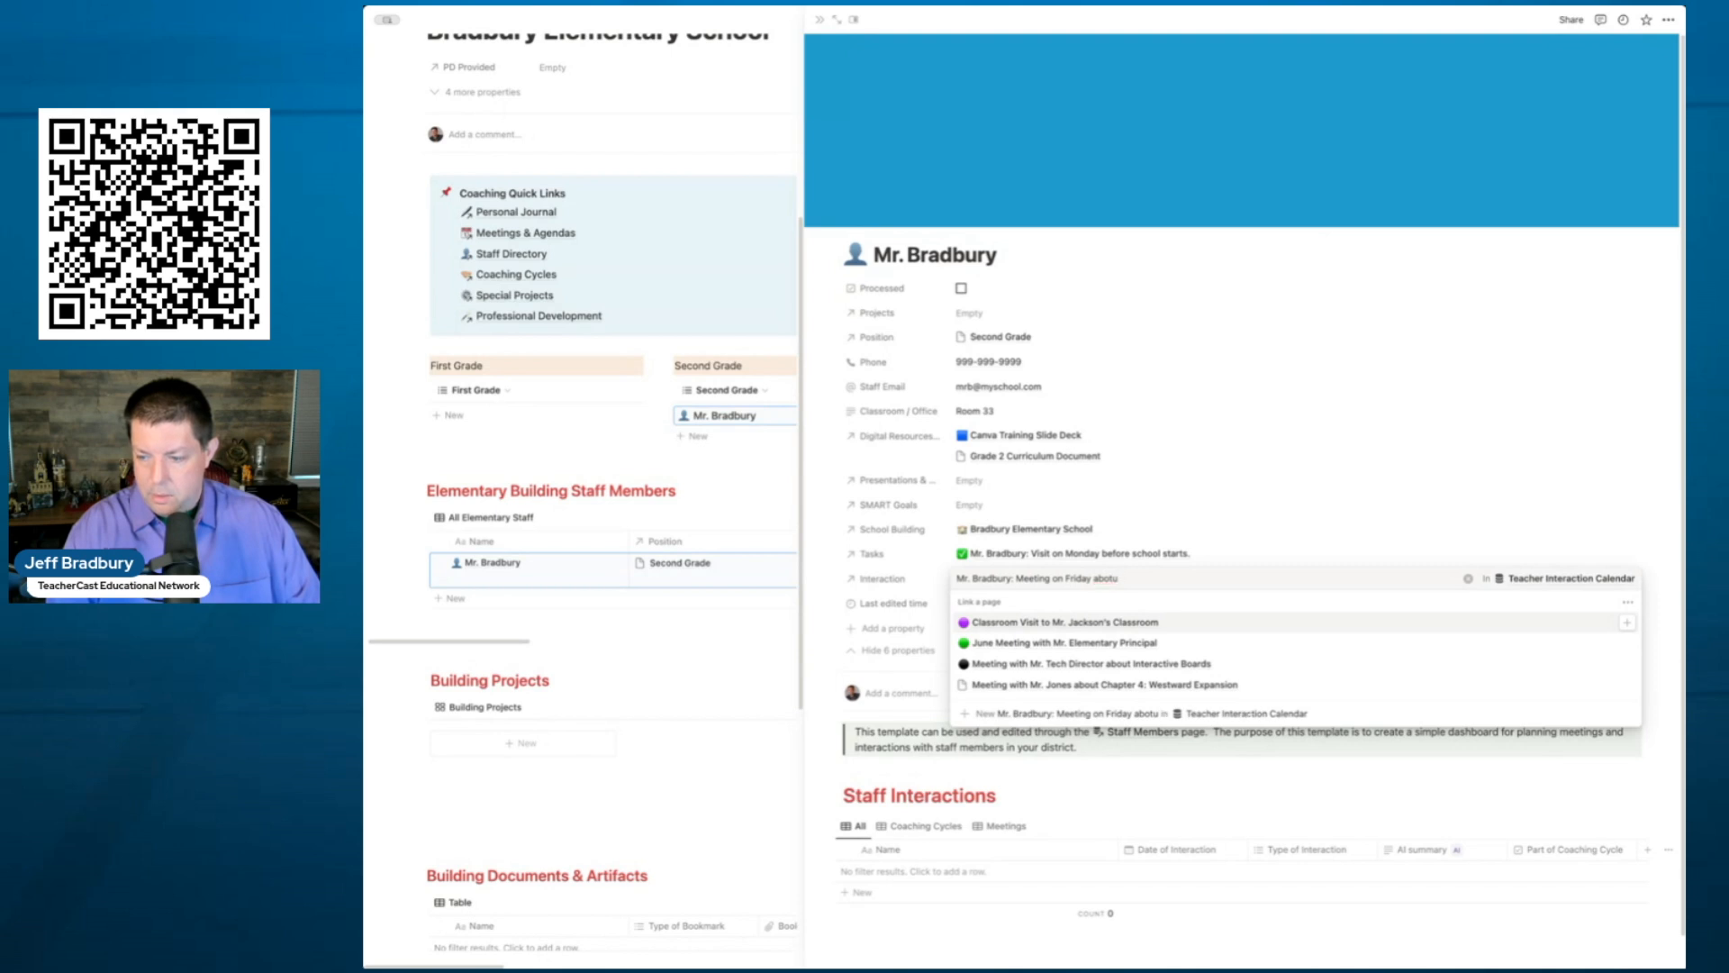
{"action": "key", "text": "Return"}
{"action": "left_click", "coordinate": [1241, 533]}
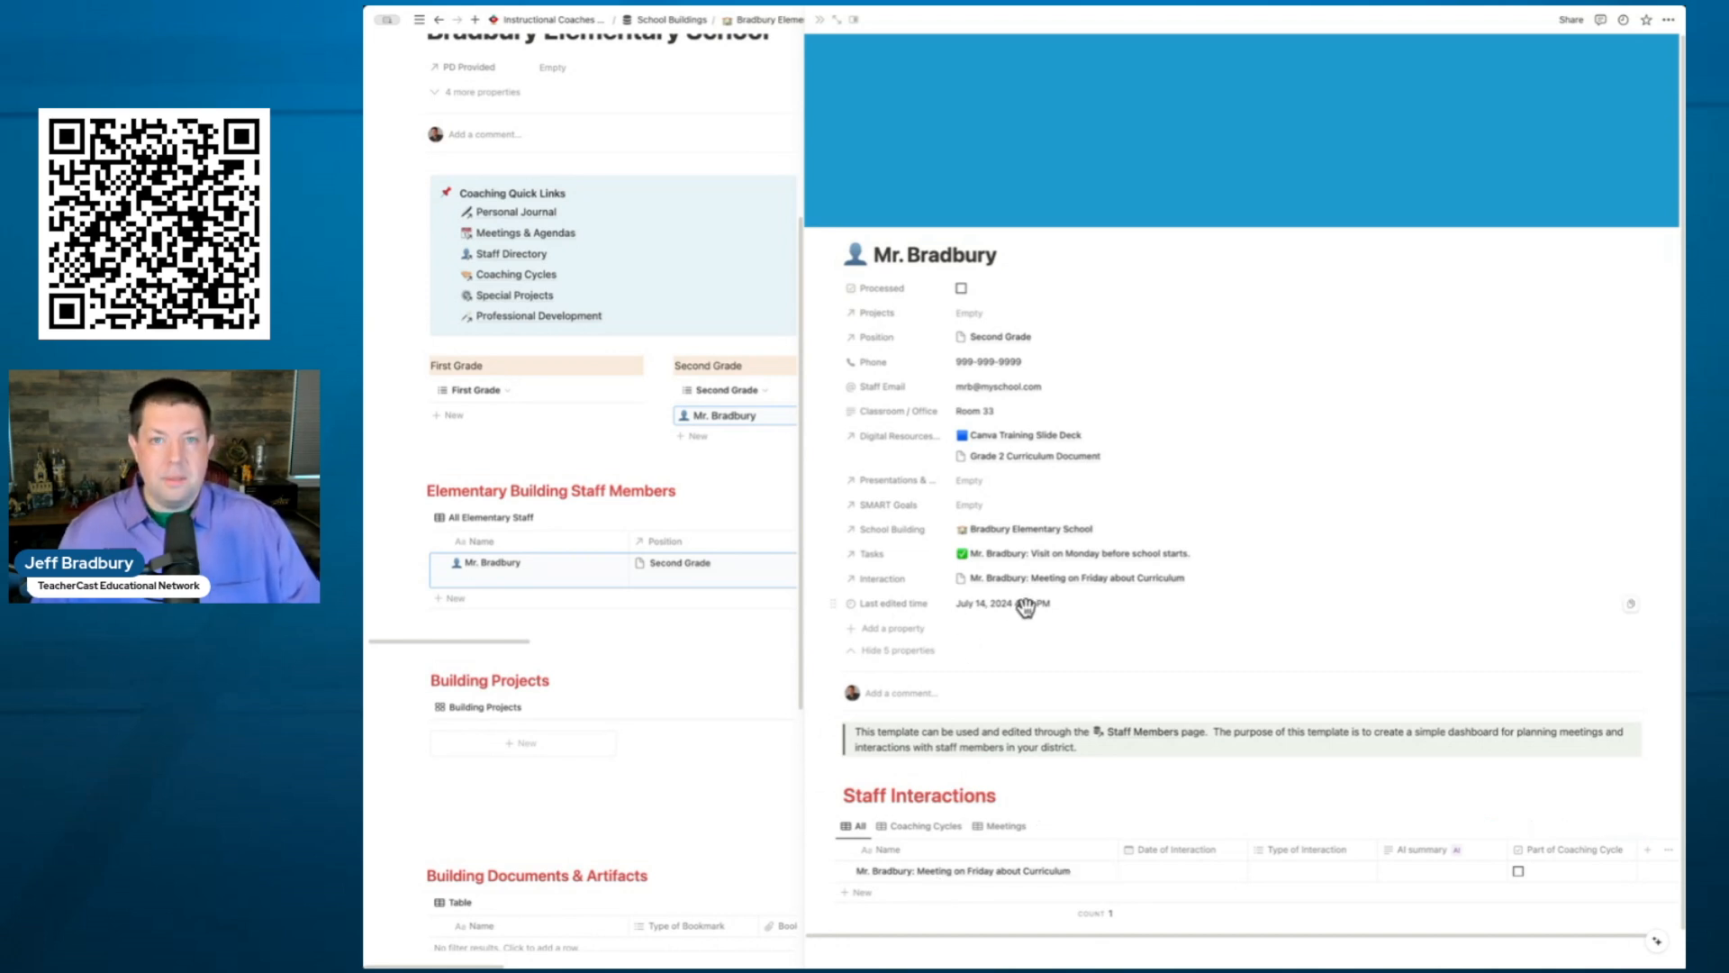
- Hide the five empty properties and set the meeting's Date of Interaction to July 12, 2024
{"action": "left_click", "coordinate": [908, 663]}
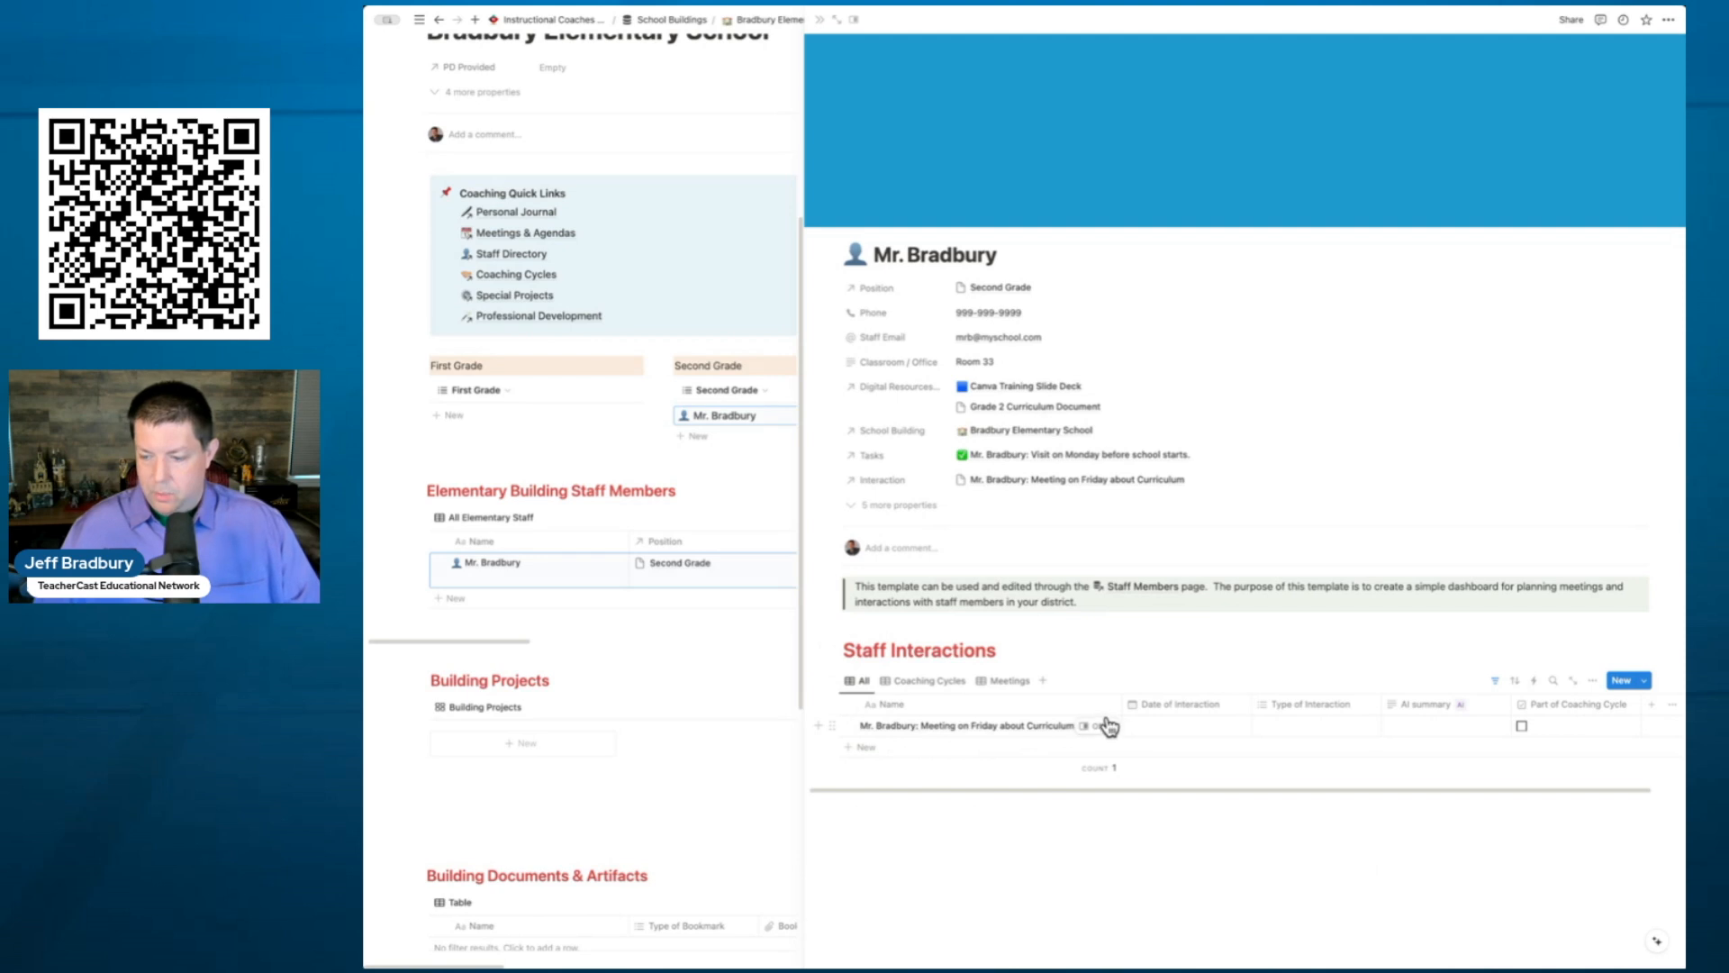
{"action": "left_click", "coordinate": [1174, 730]}
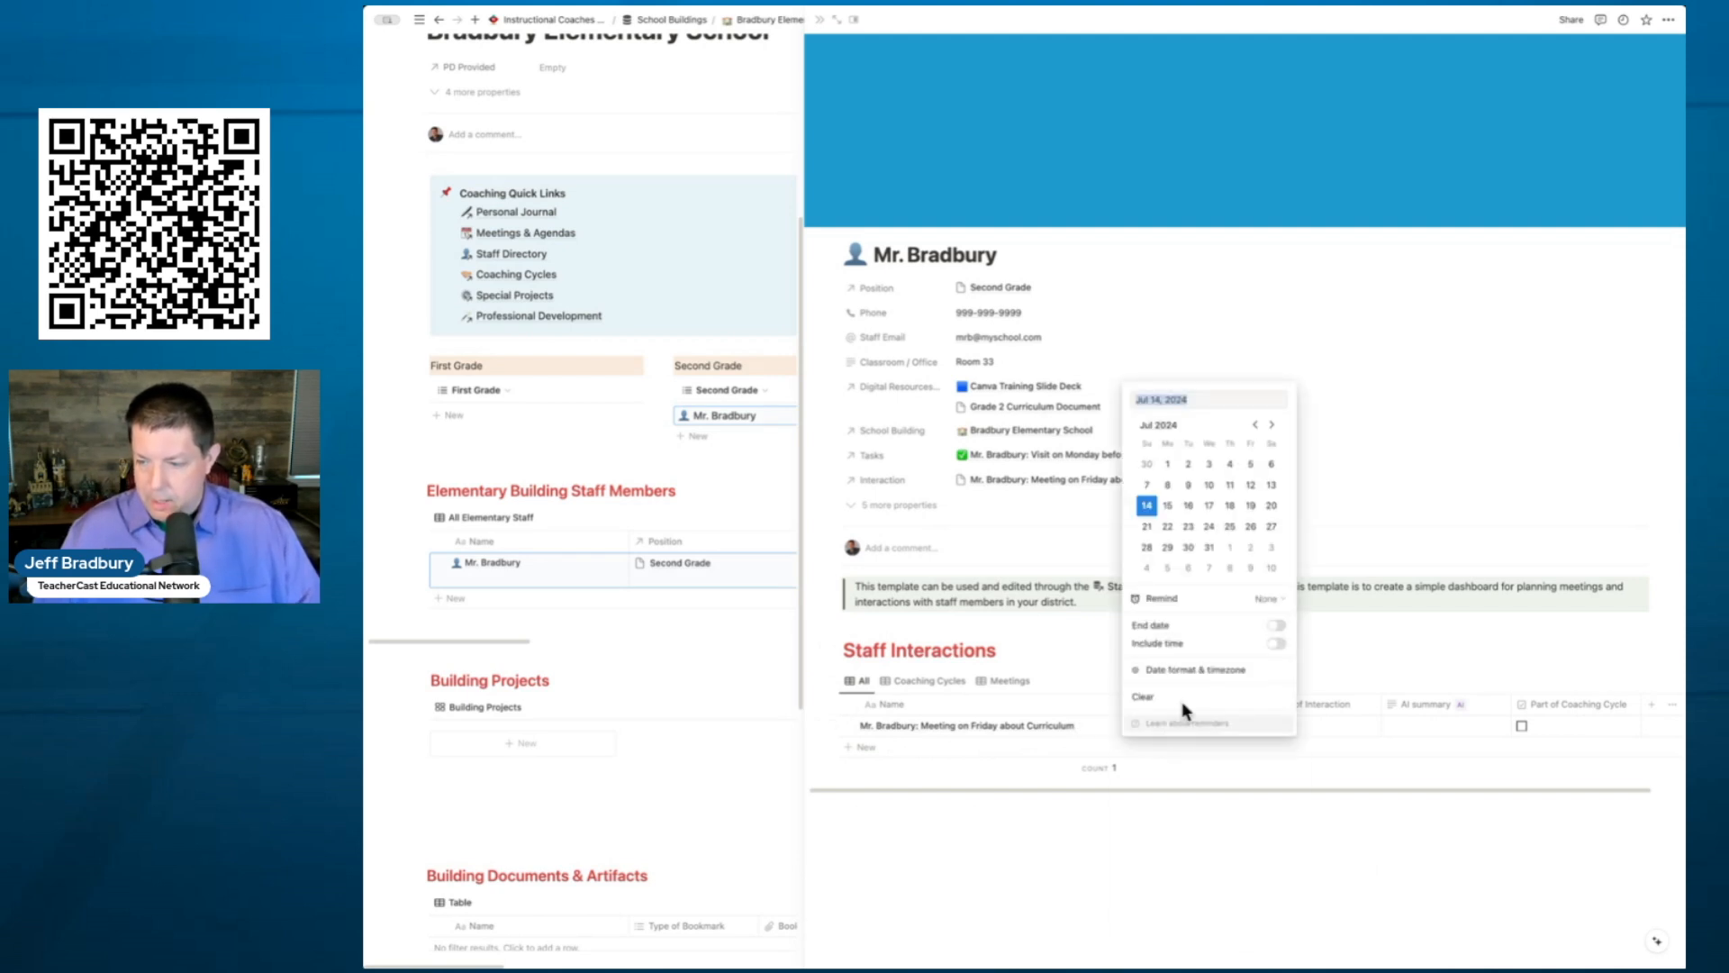
{"action": "left_click", "coordinate": [1251, 484]}
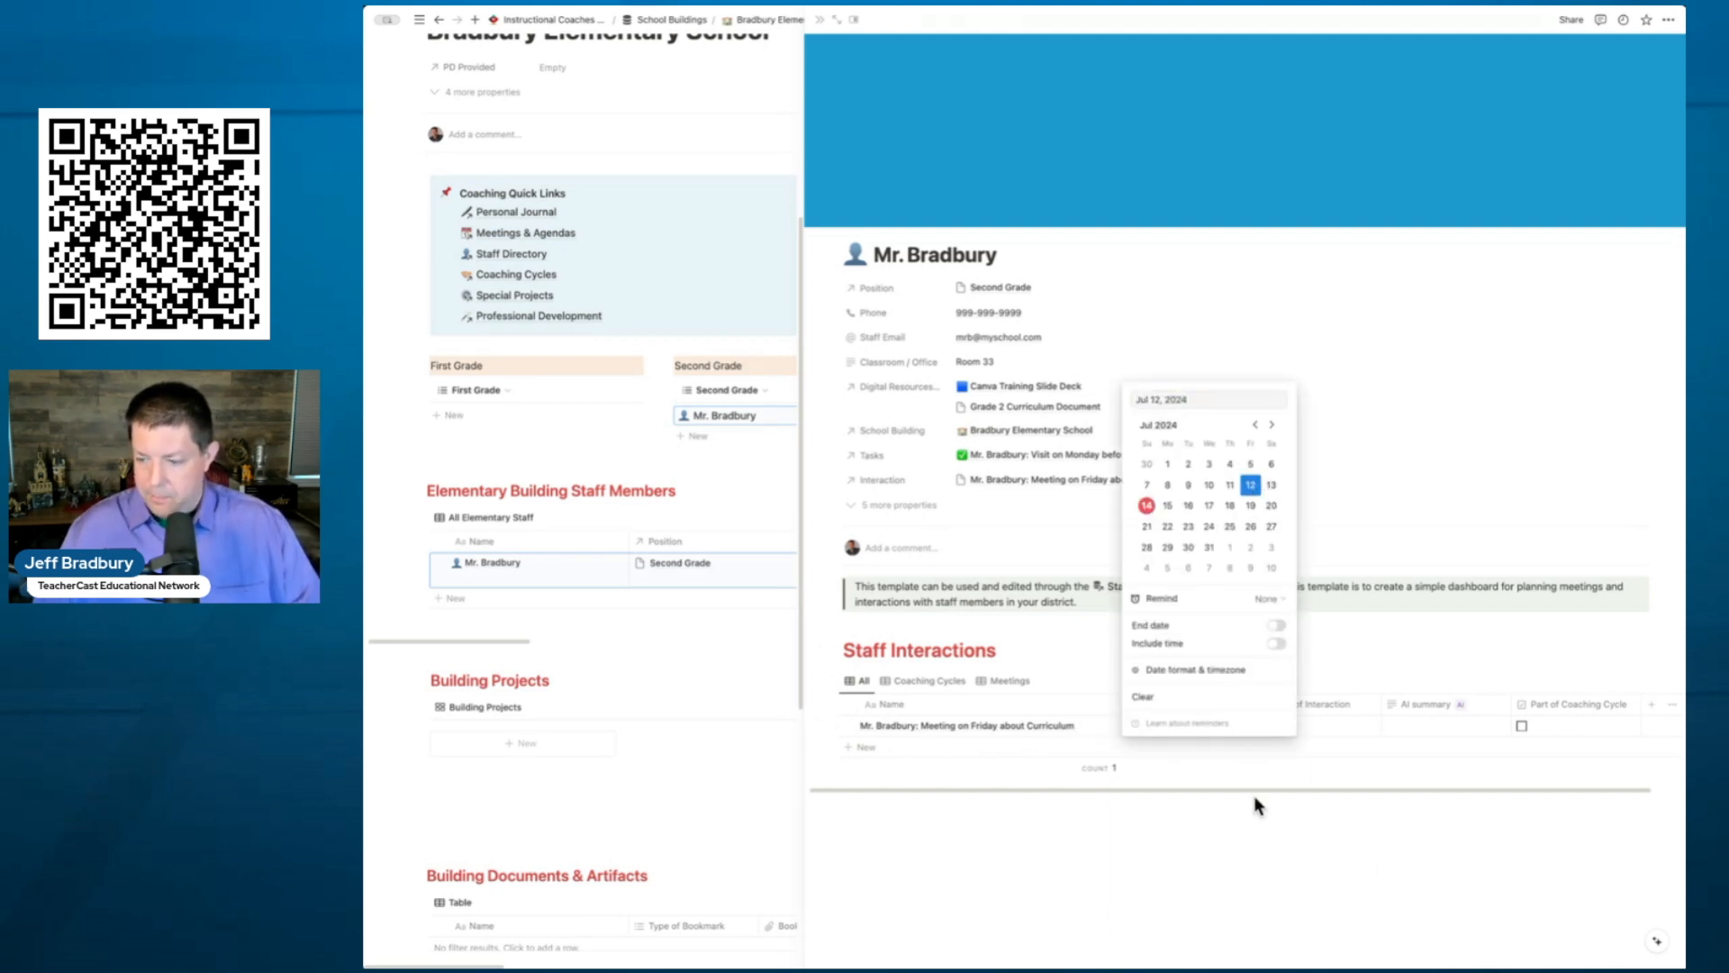
{"action": "left_click", "coordinate": [1286, 854]}
- Set Type of Interaction to 1:1 Coaching Meeting and tick Part of Coaching Cycle
{"action": "left_click", "coordinate": [1320, 729]}
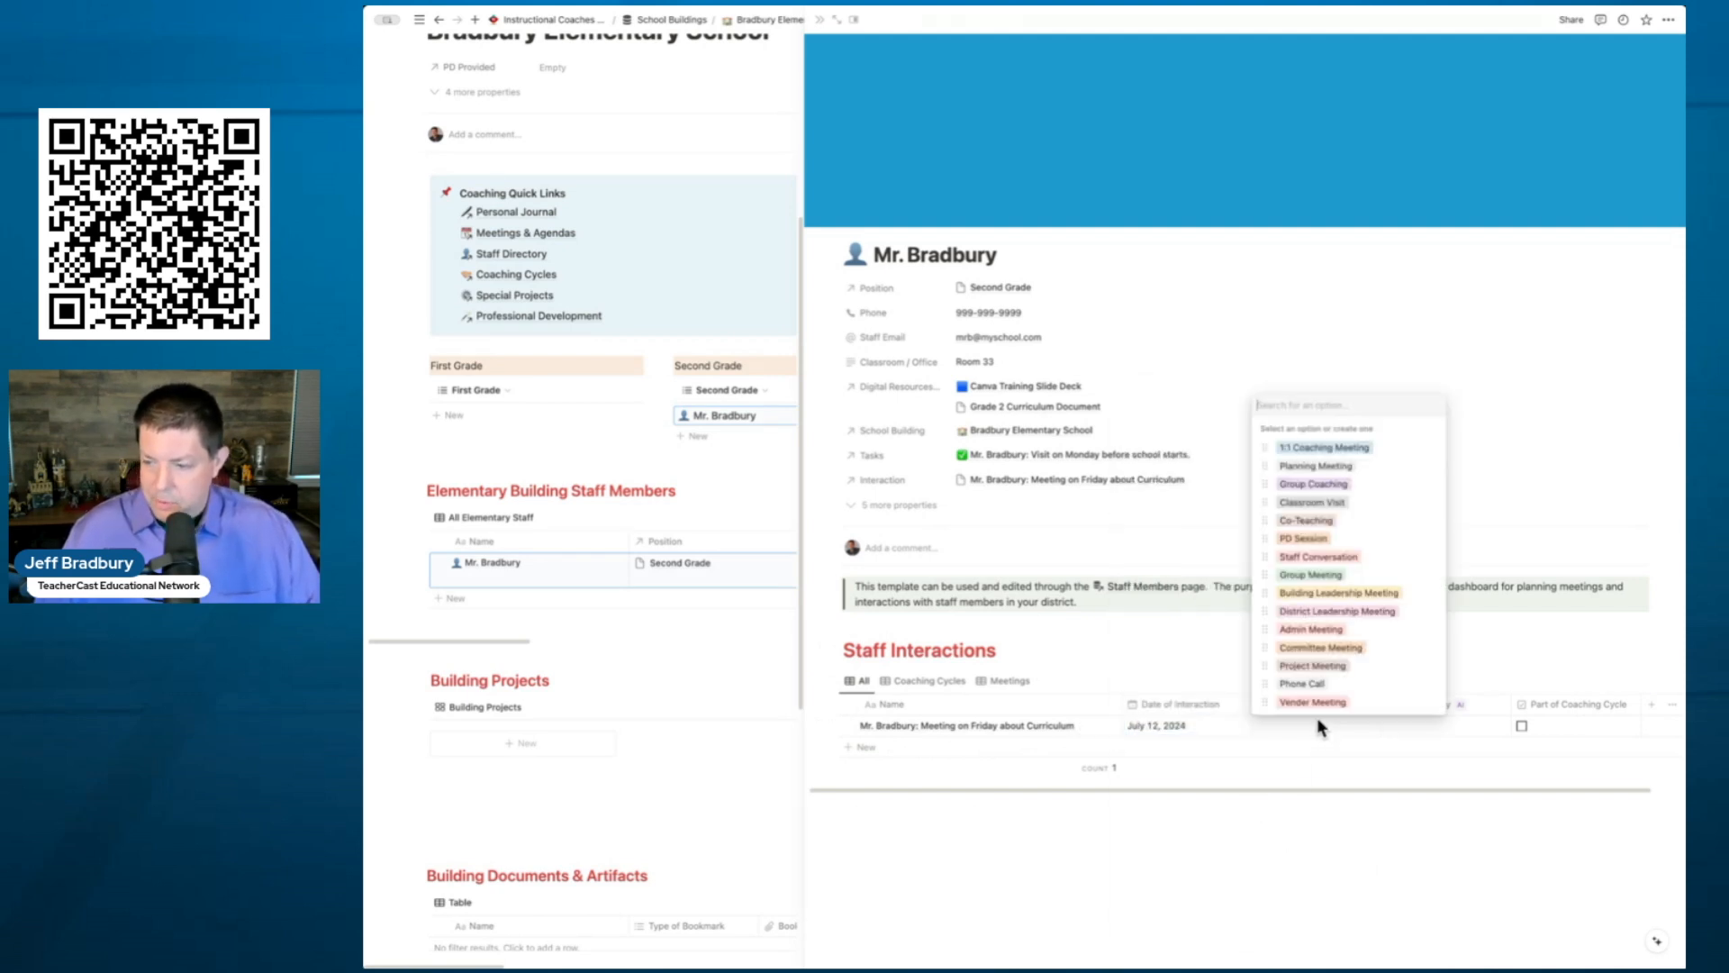
{"action": "left_click", "coordinate": [1322, 447]}
{"action": "key", "text": "Escape"}
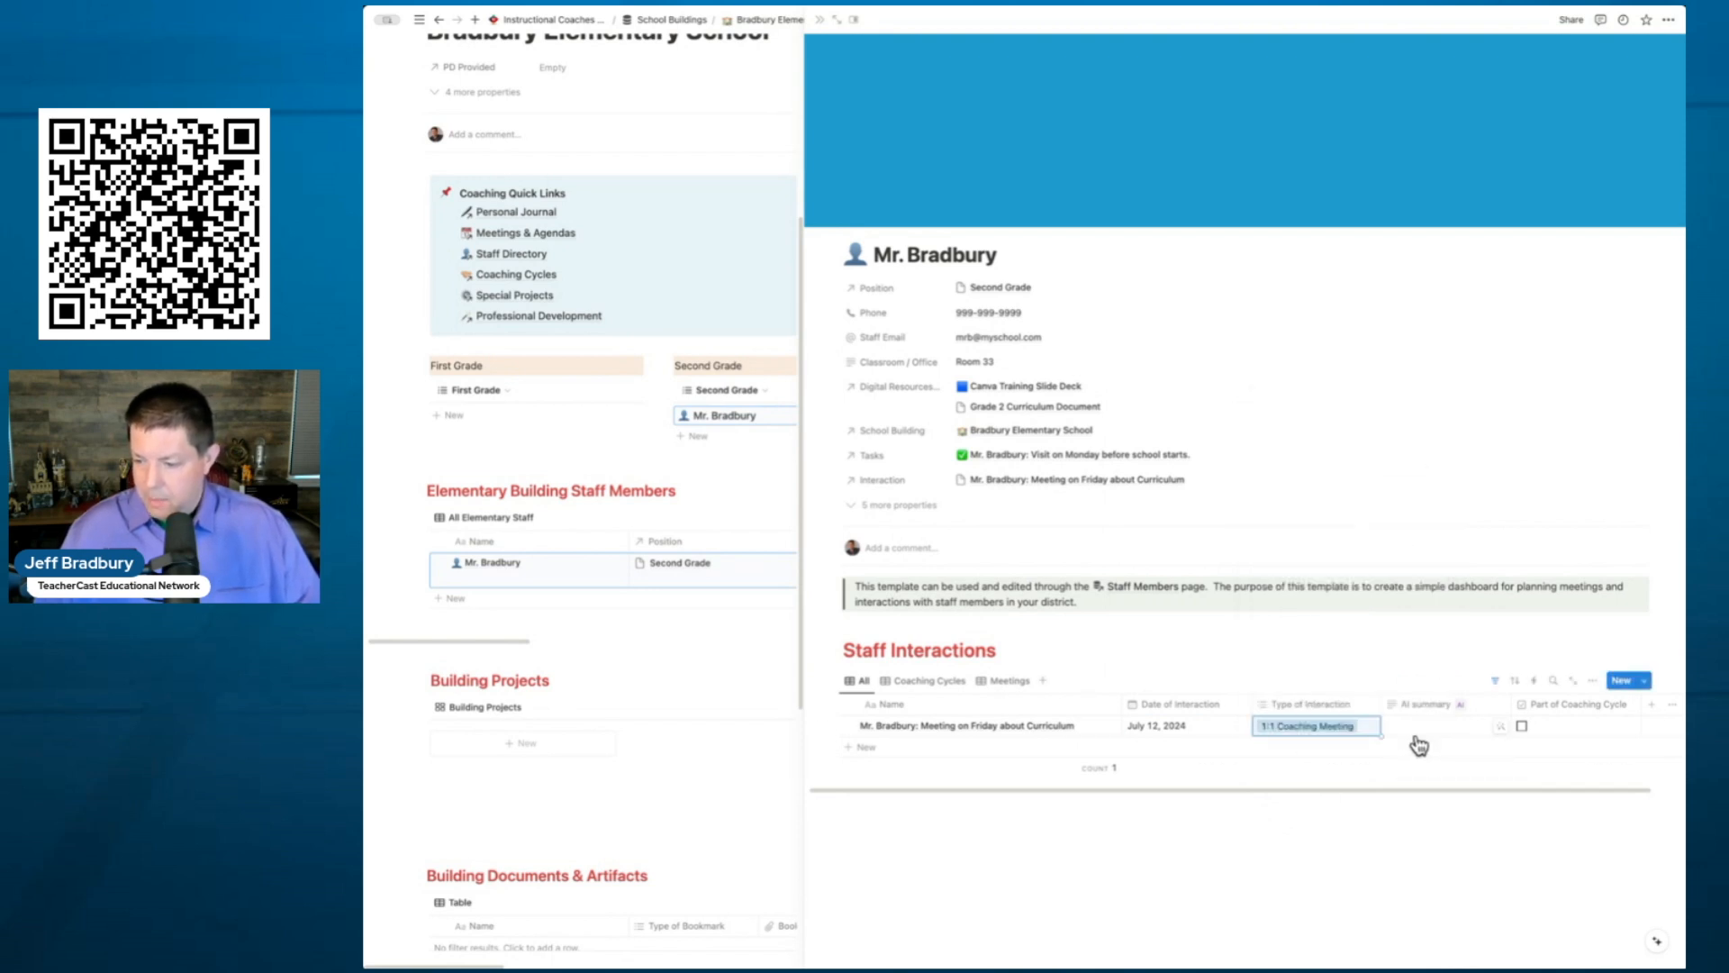
{"action": "left_click", "coordinate": [1523, 728]}
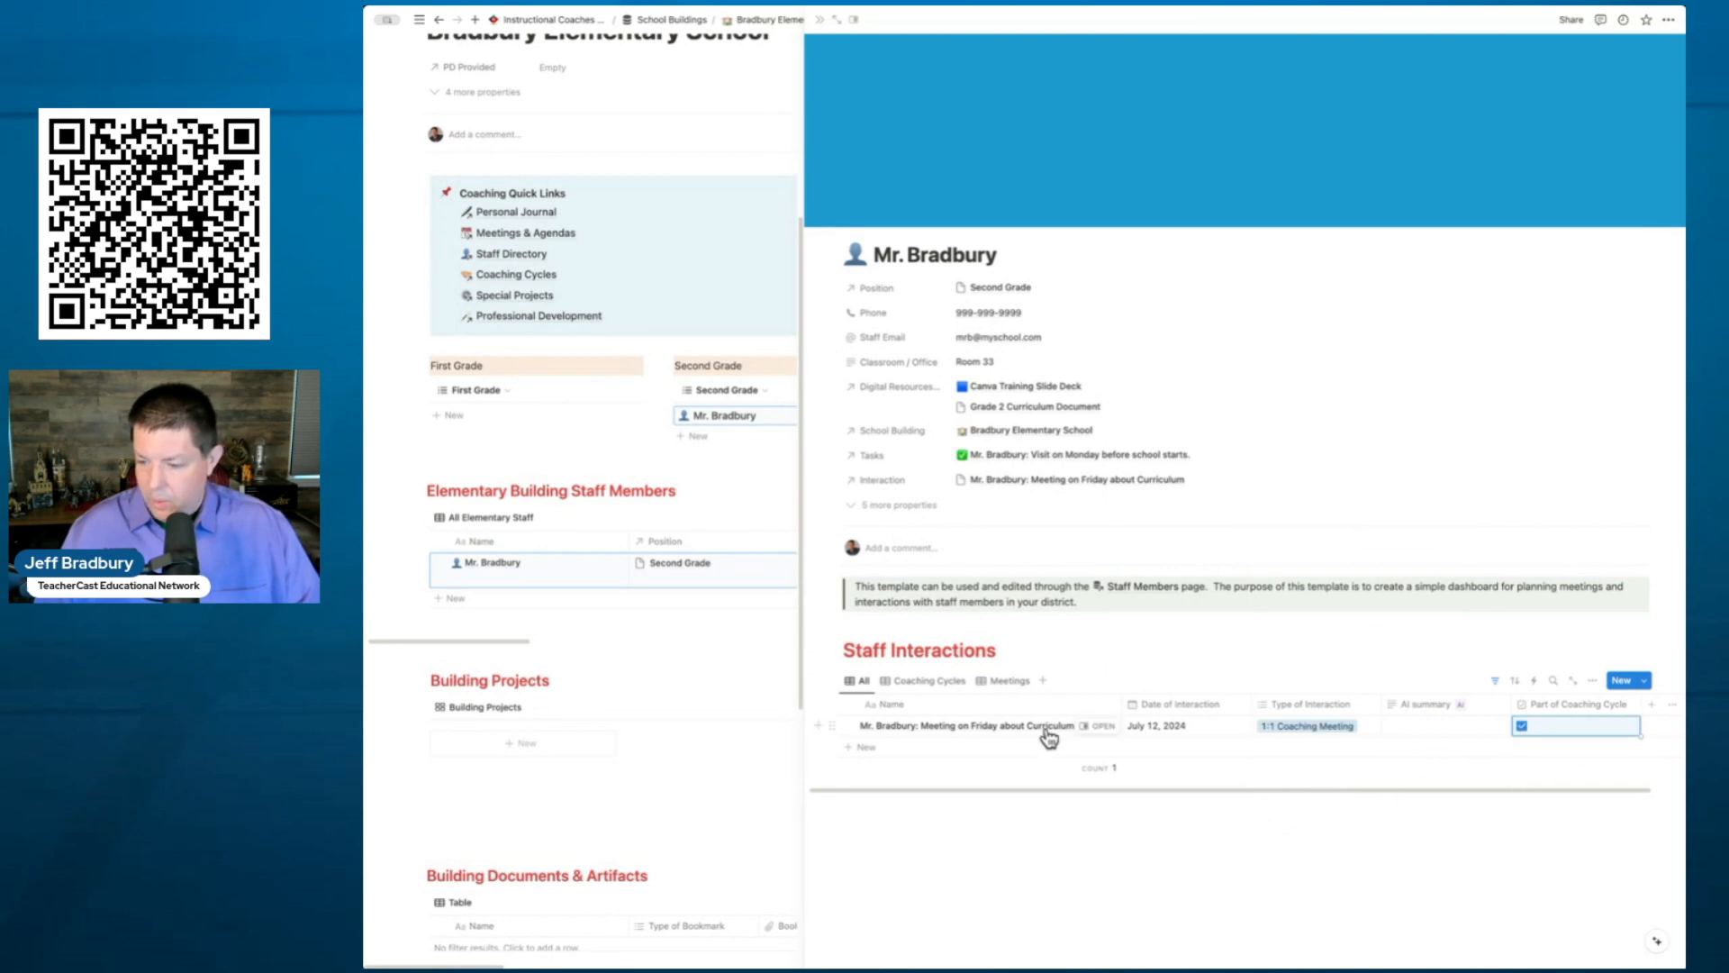
{"action": "left_click", "coordinate": [1103, 727]}
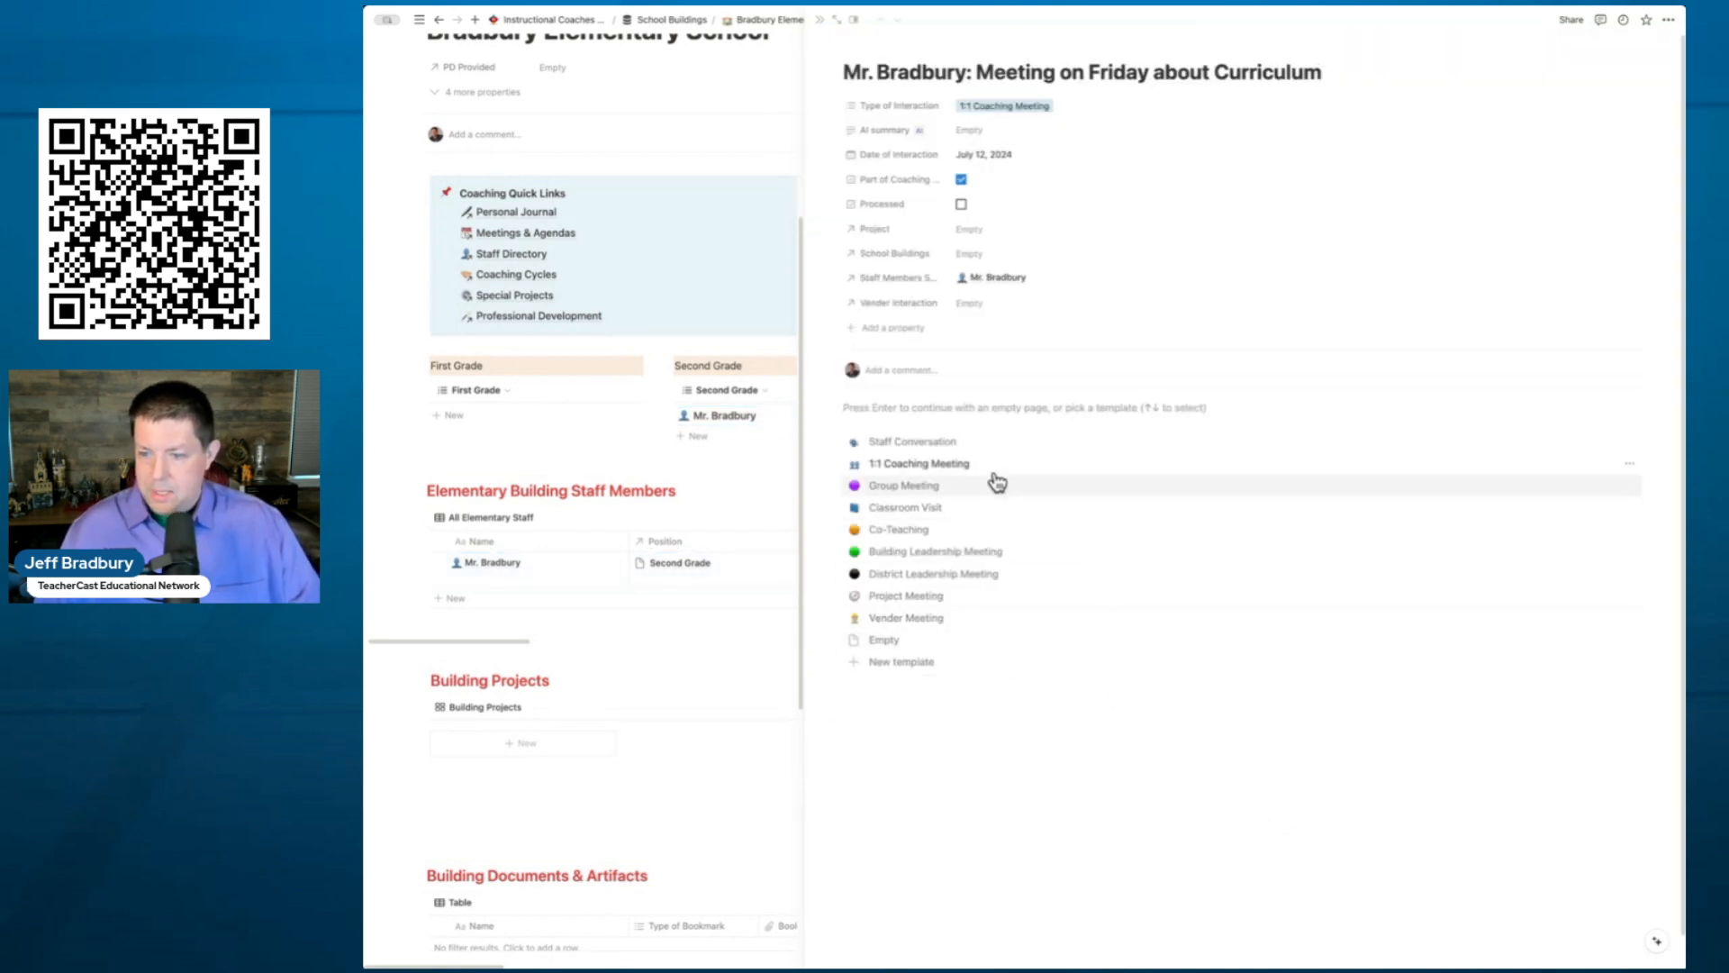
- Apply the 1:1 Coaching Meeting template and type 'My Notes about' in the body
{"action": "left_click", "coordinate": [946, 464]}
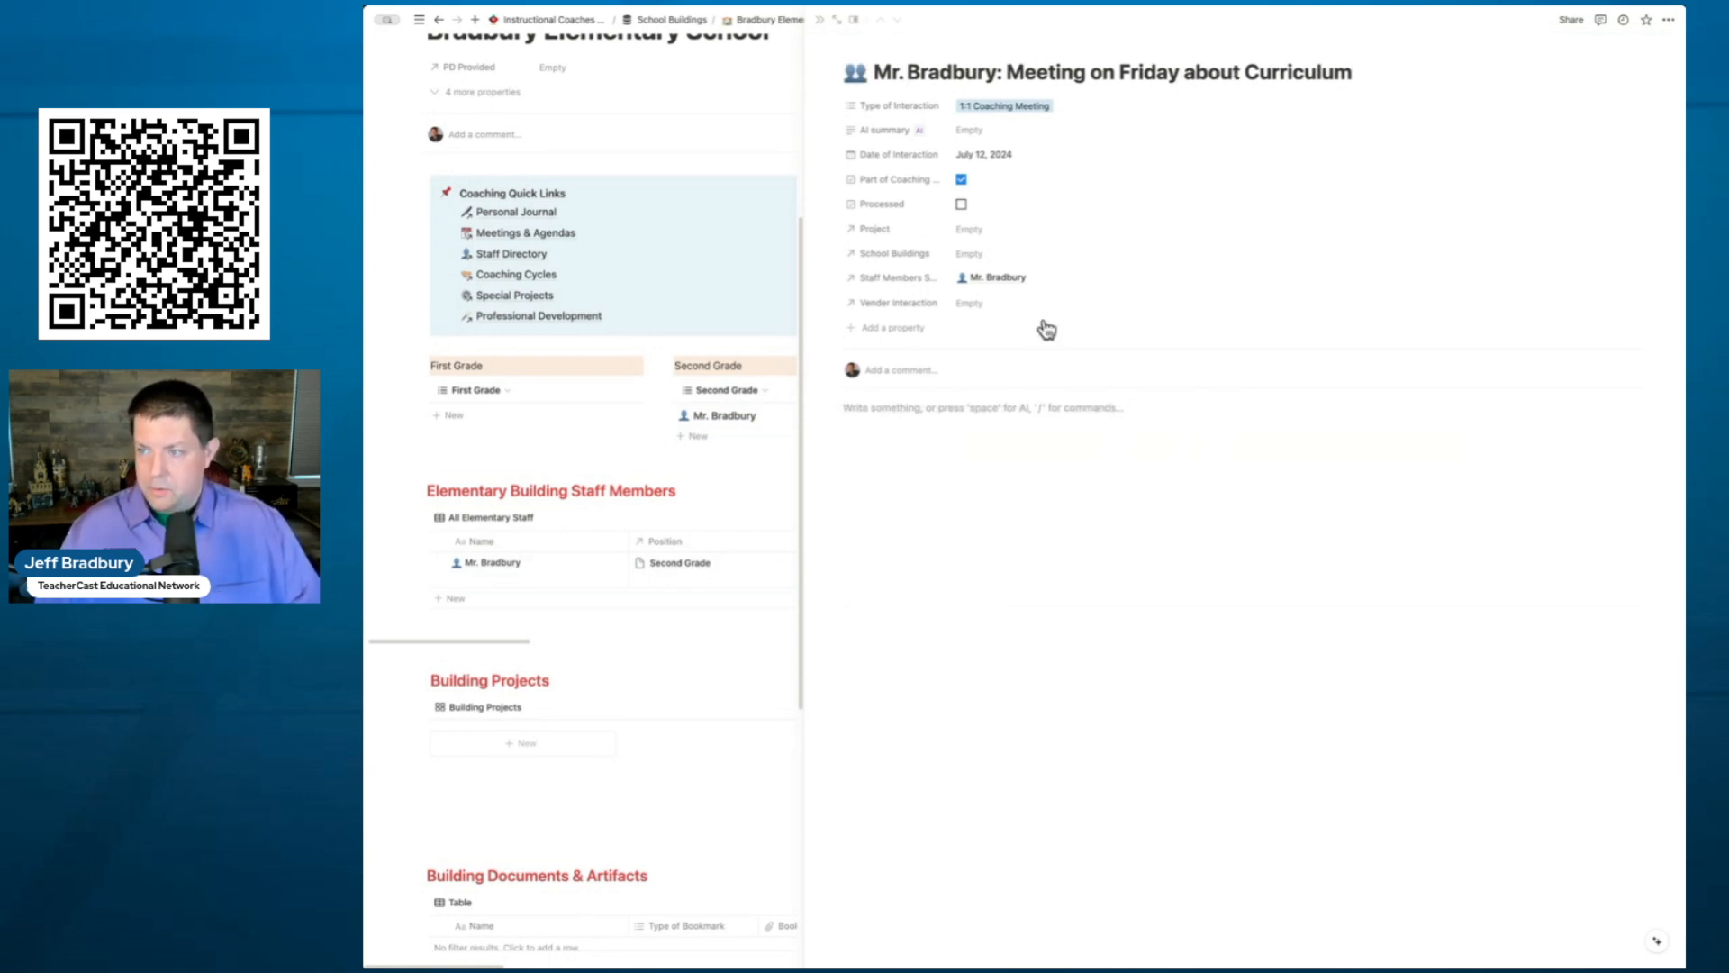
{"action": "left_click", "coordinate": [914, 407]}
{"action": "type", "text": "My Notes about this Staff Interaction"}
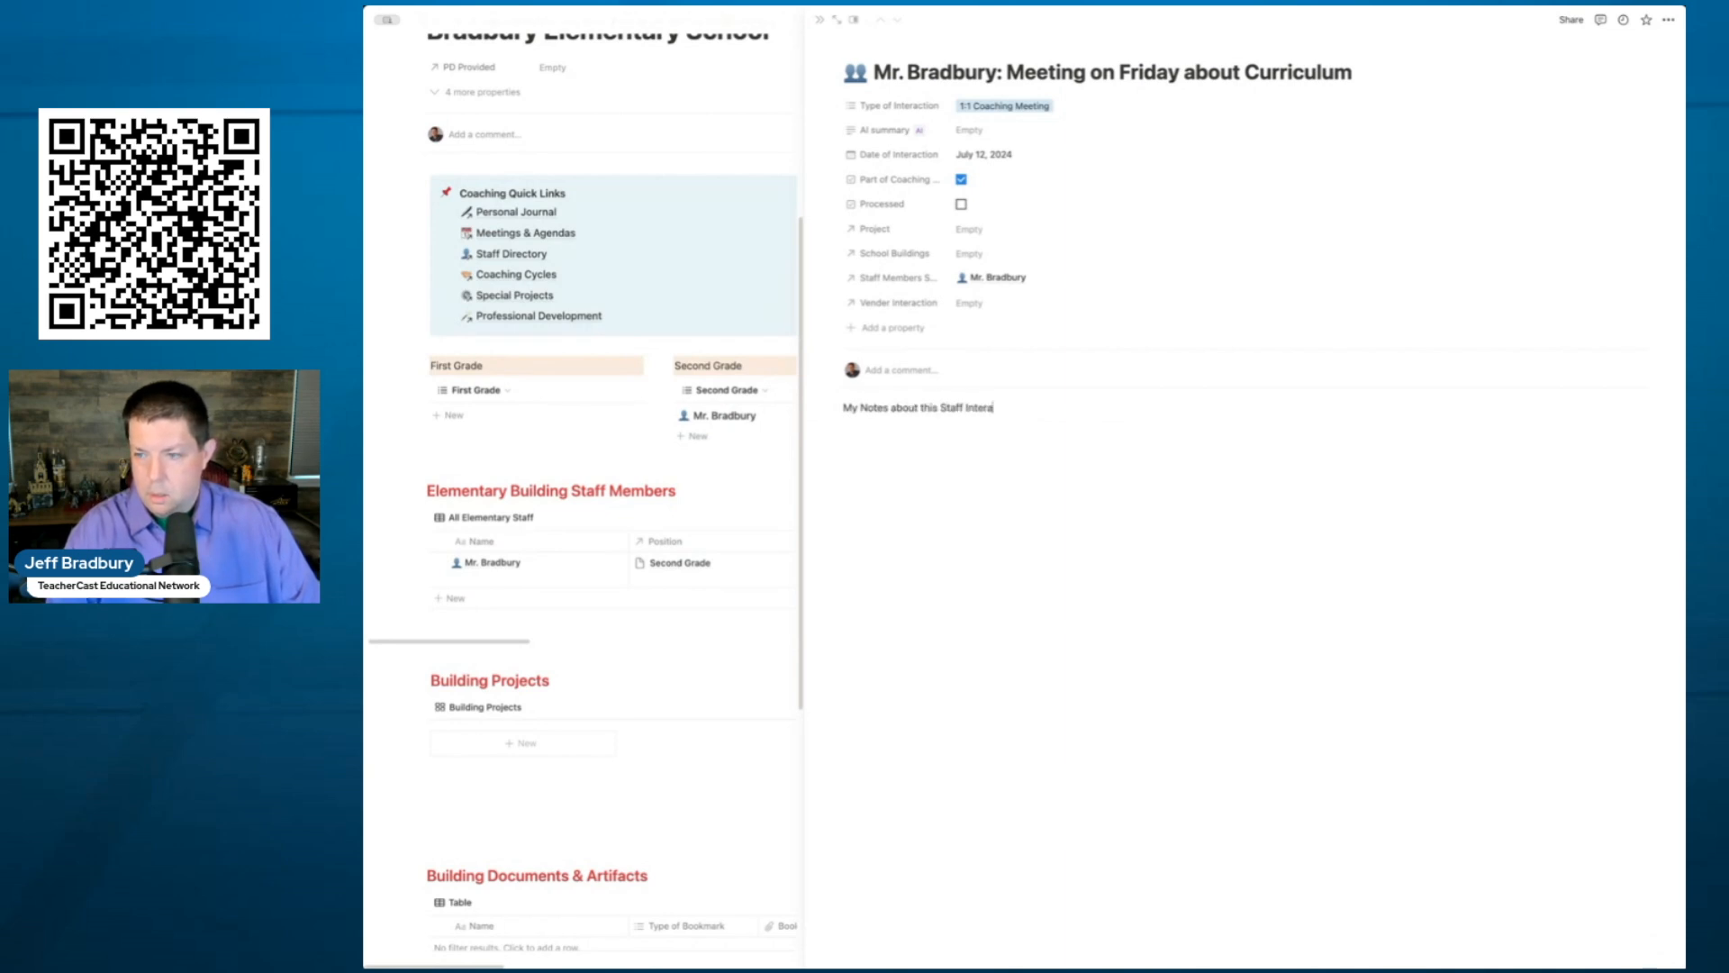
- Link Bradbury Elementary School and the Coaching Cycle project, generate the AI summary, and mark it Processed
{"action": "left_click", "coordinate": [977, 254]}
{"action": "left_click", "coordinate": [1013, 317]}
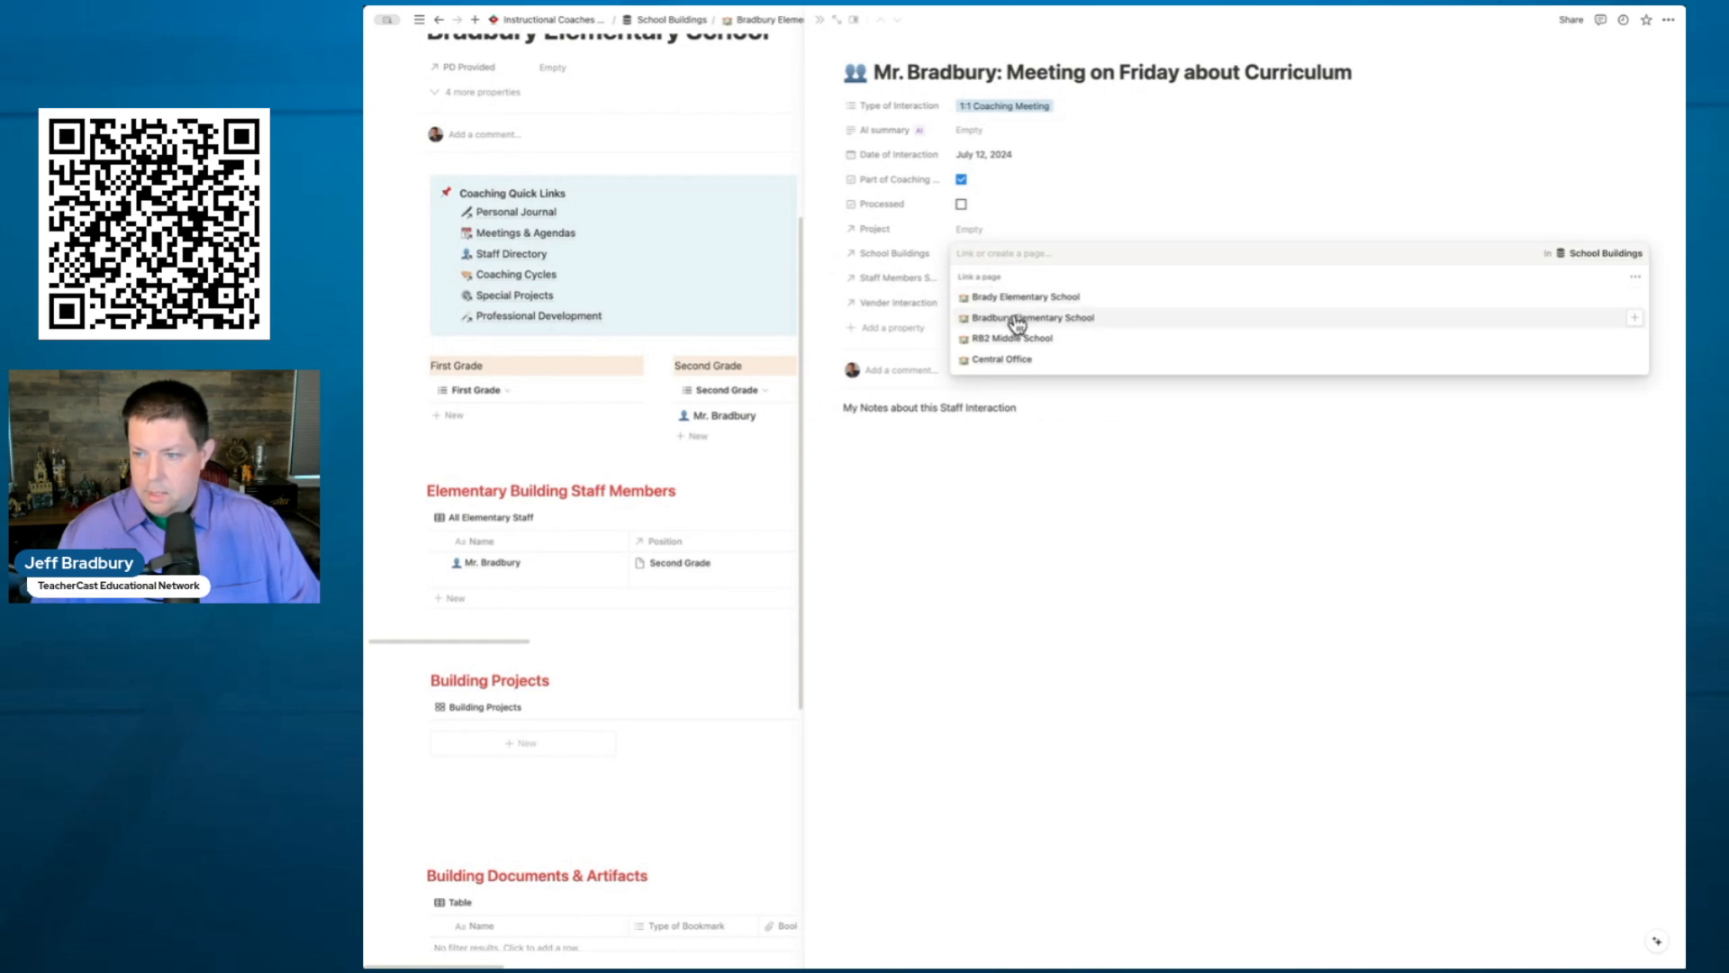
{"action": "left_click", "coordinate": [971, 222]}
{"action": "left_click", "coordinate": [974, 229]}
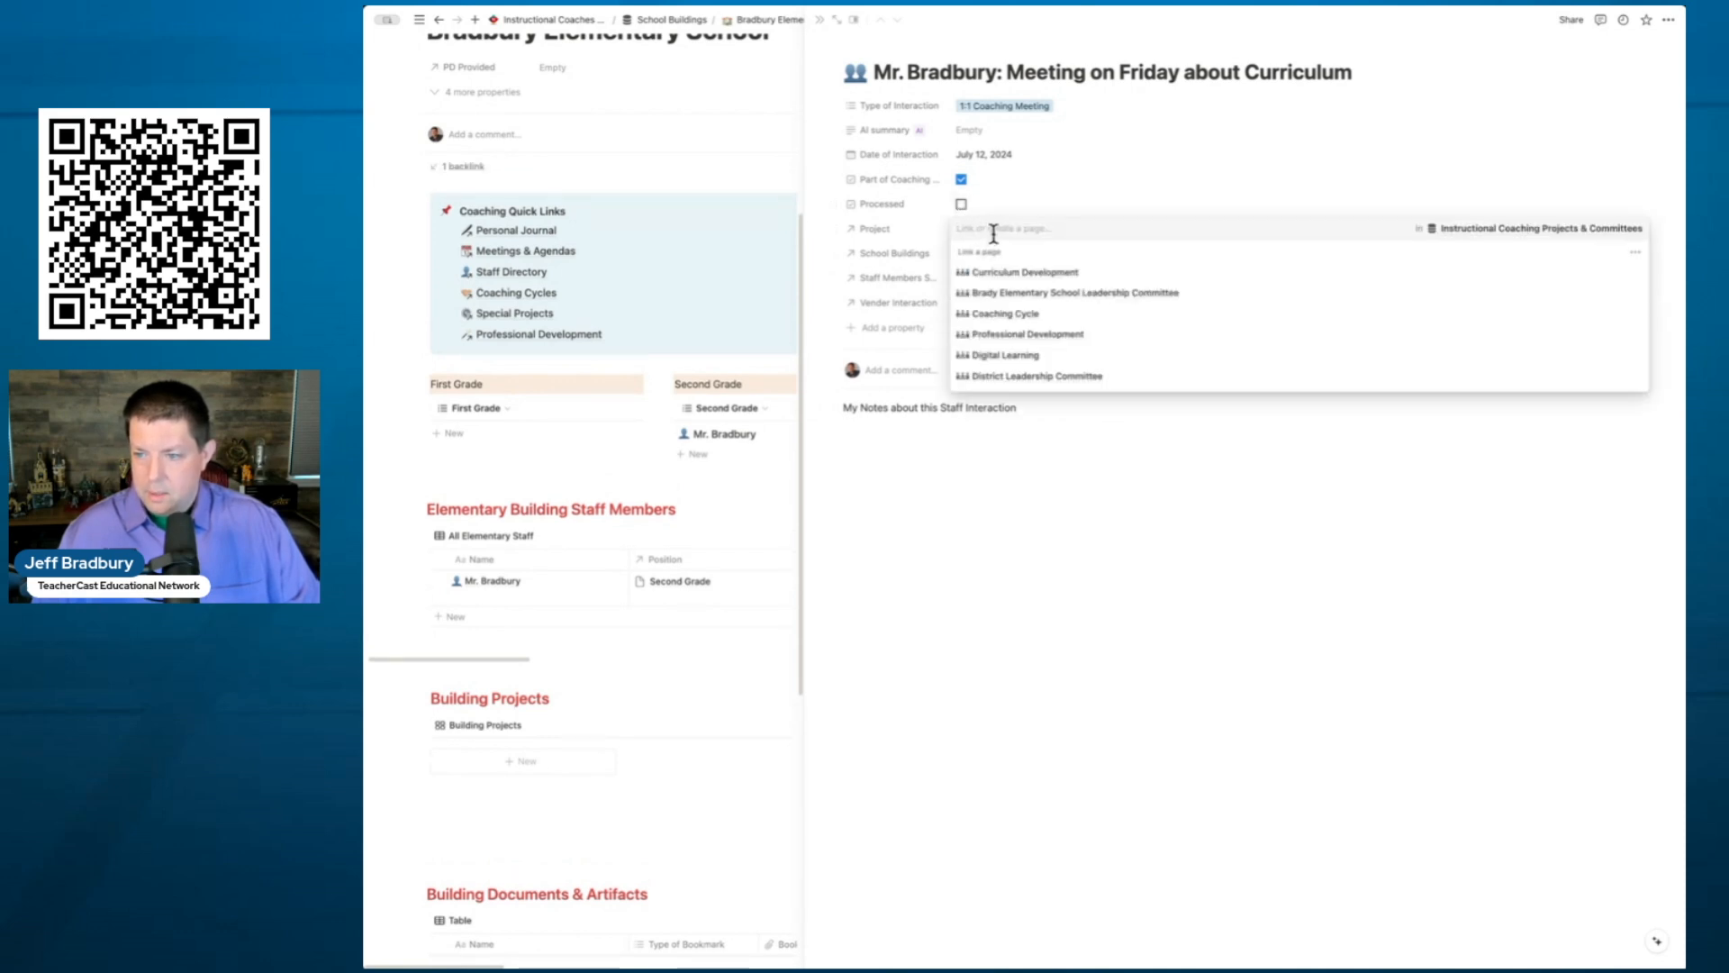
{"action": "left_click", "coordinate": [1001, 315]}
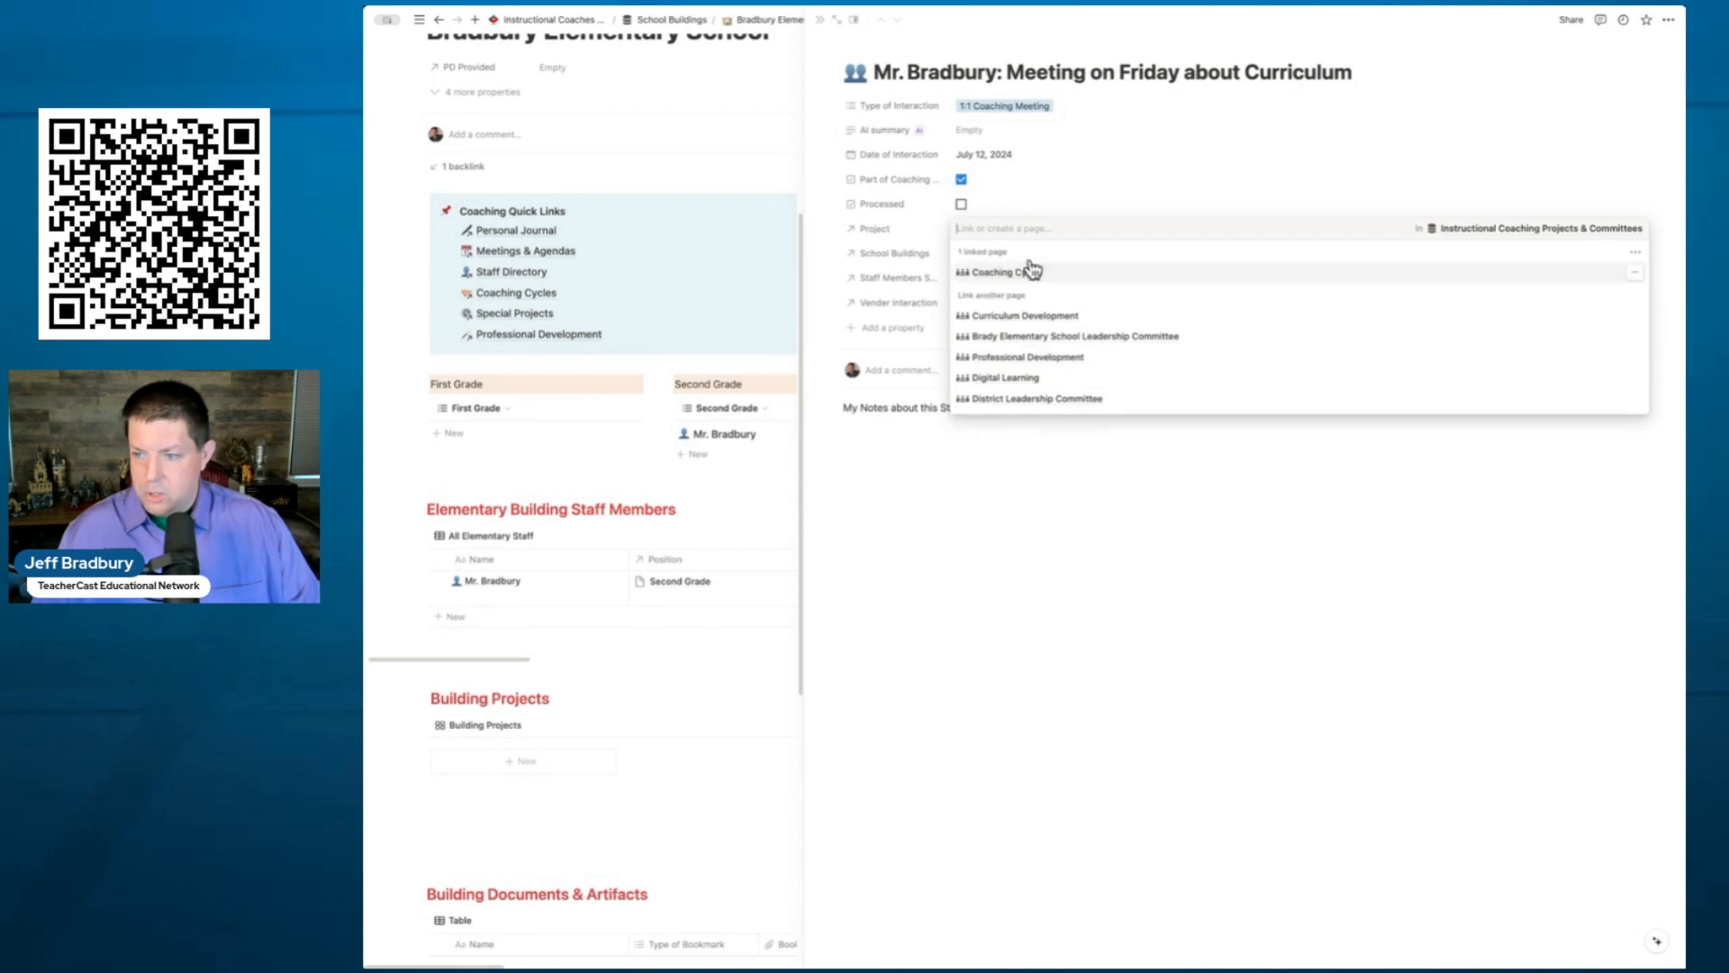
{"action": "left_click", "coordinate": [1045, 210]}
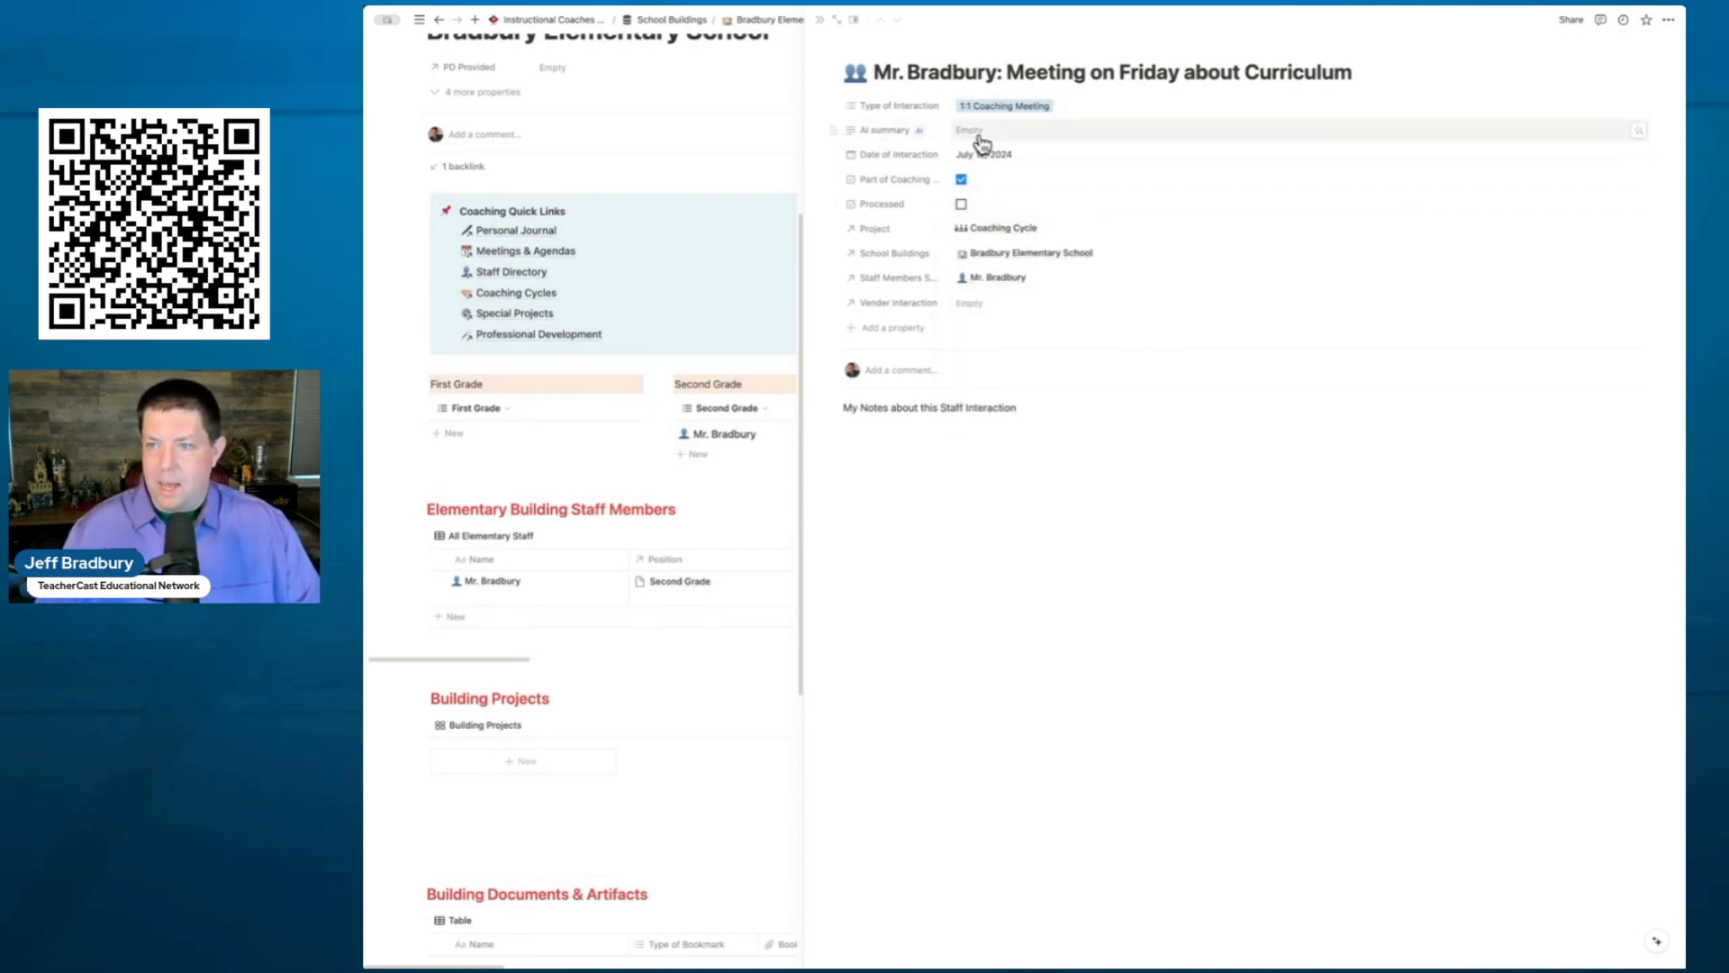
{"action": "left_click", "coordinate": [1634, 133]}
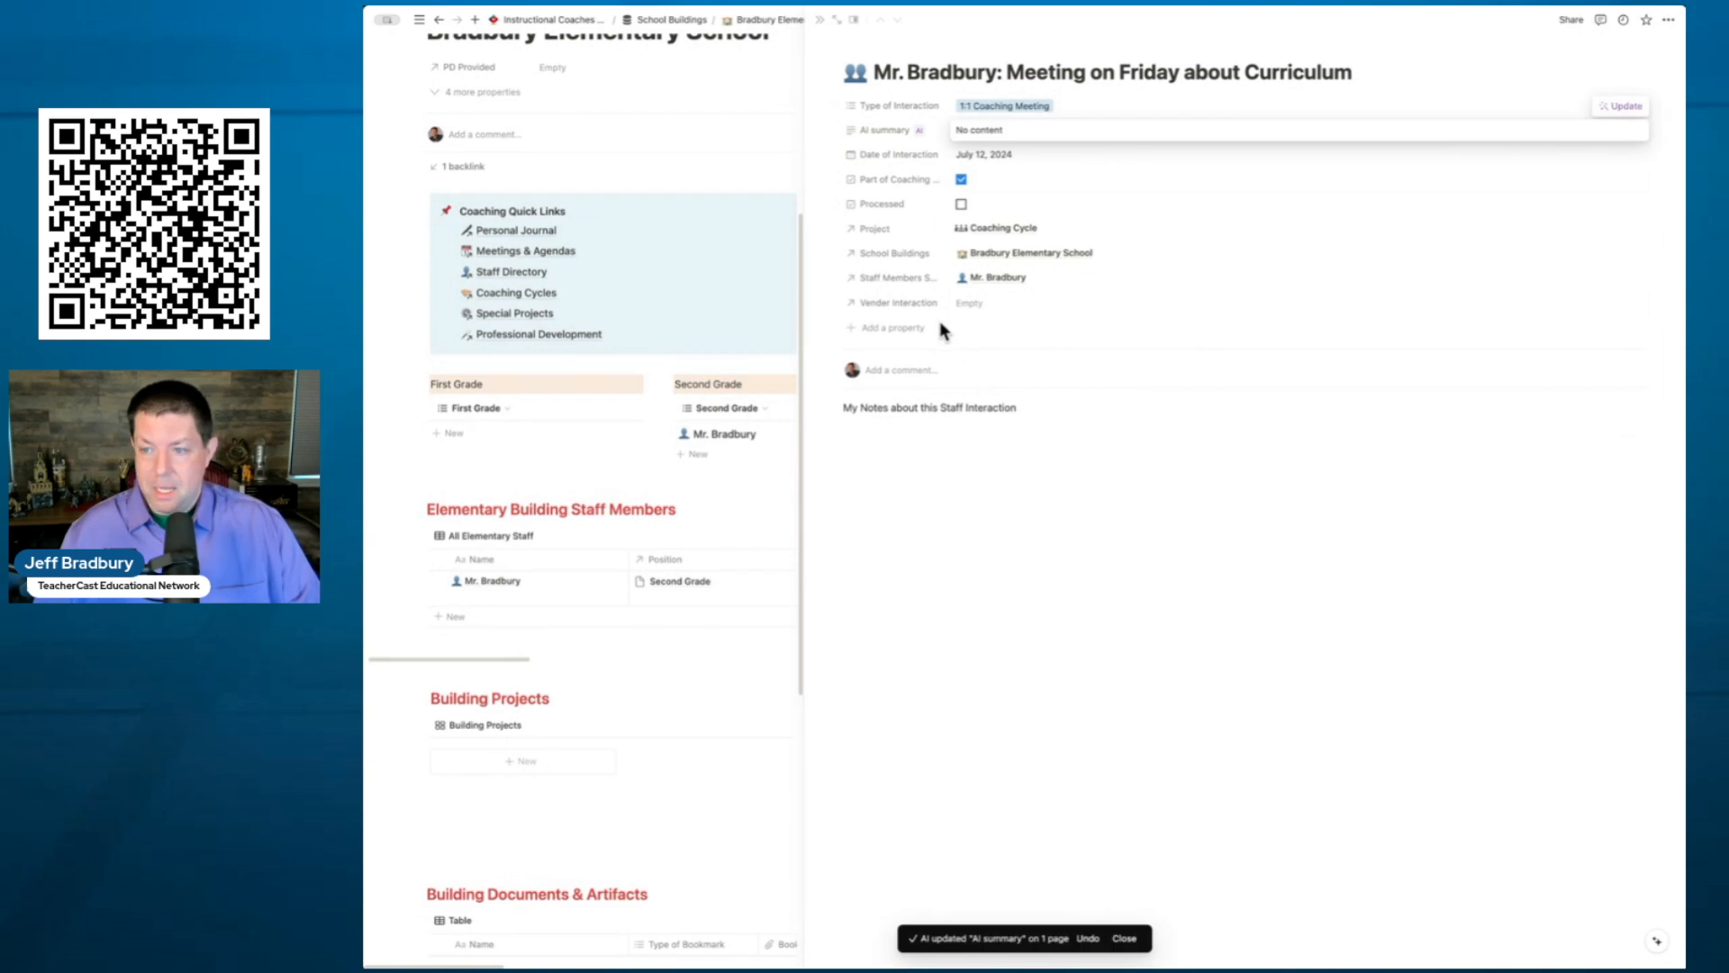
{"action": "left_click", "coordinate": [961, 206]}
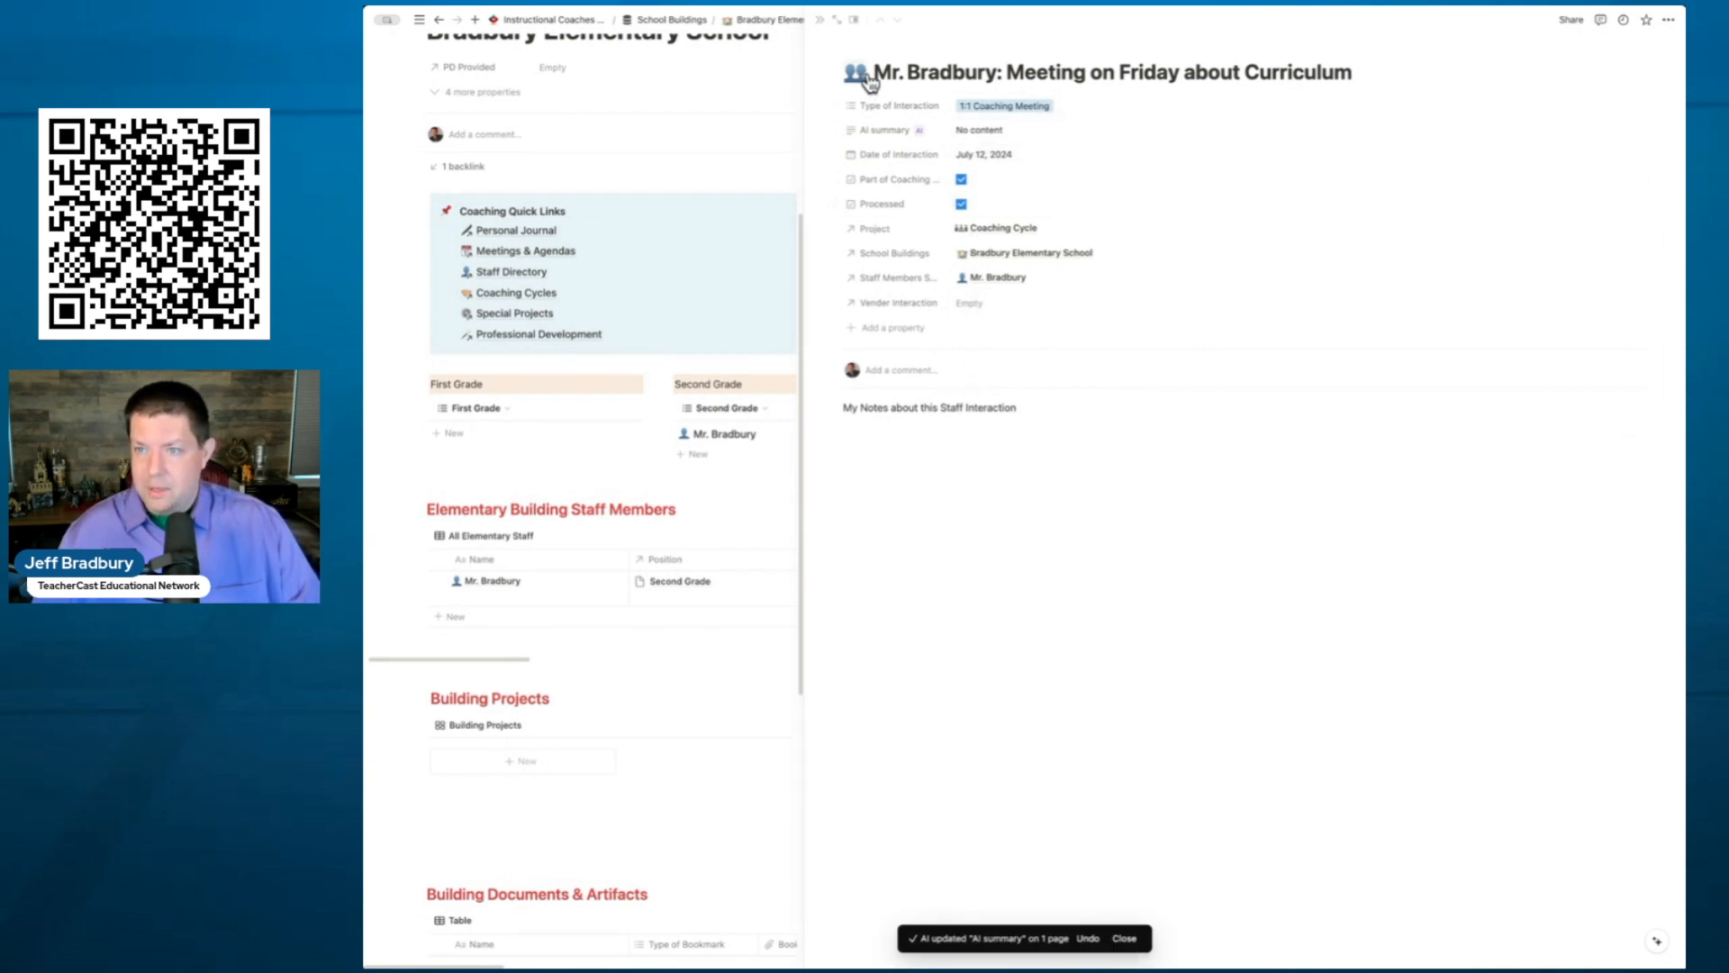
- Return to Mr. Bradbury's page, view Coaching Cycles then Meetings interactions, and close it
{"action": "key", "text": "super+["}
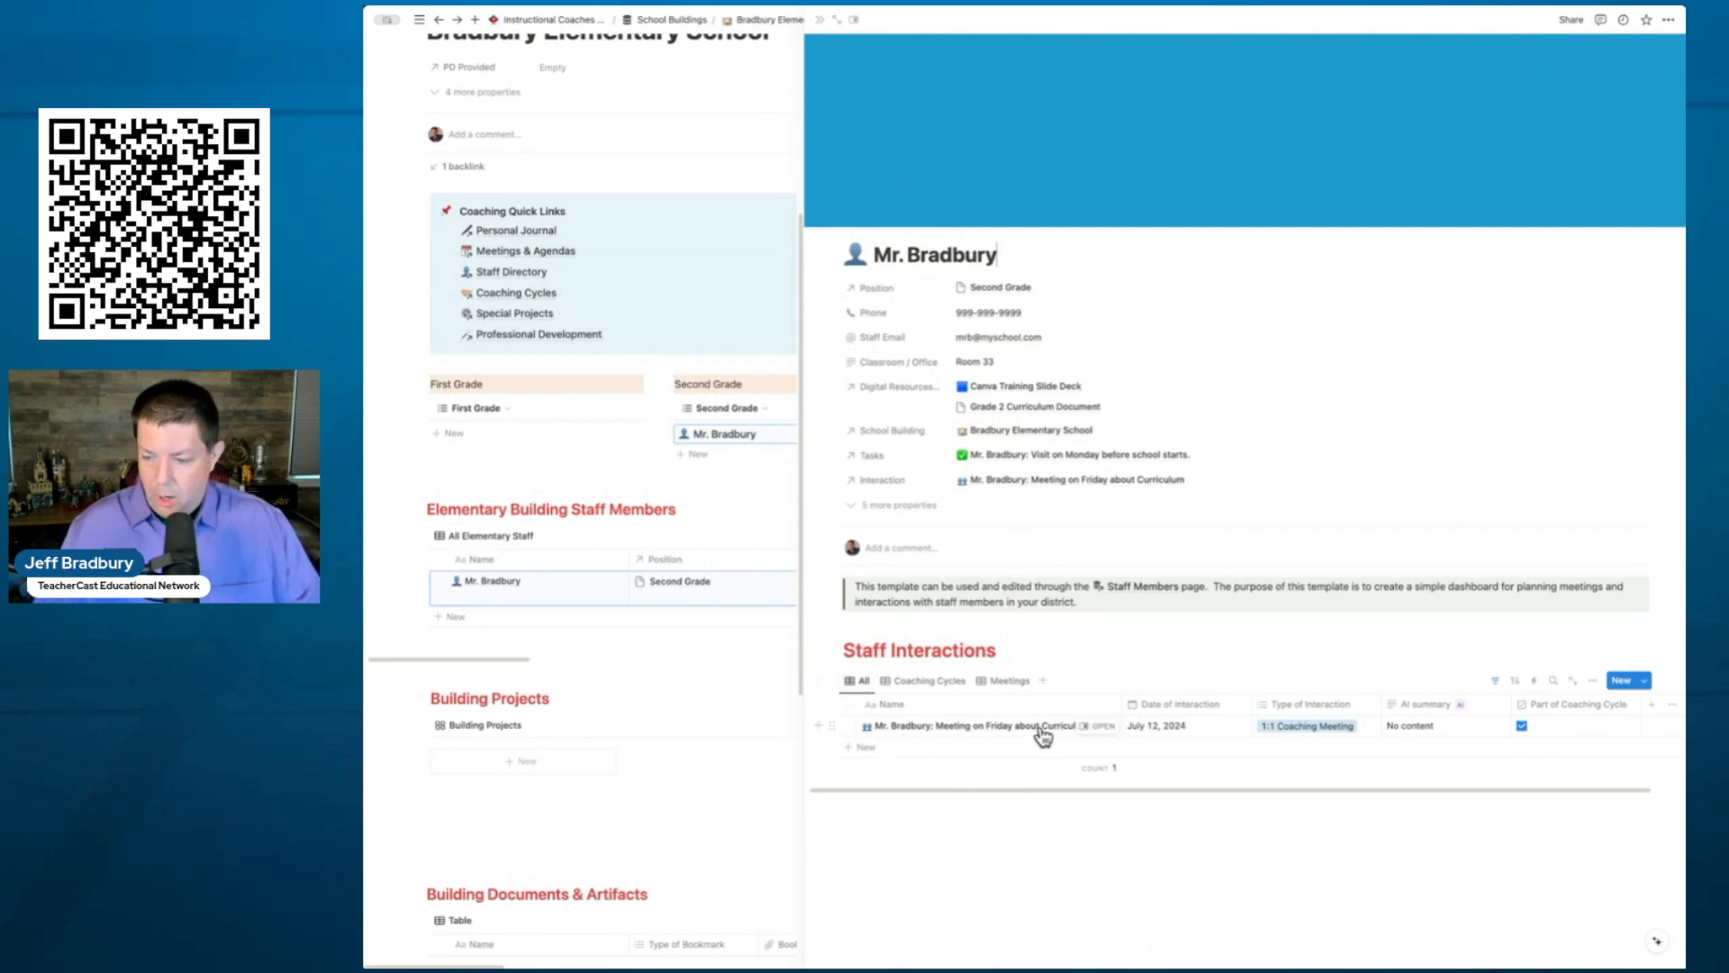
{"action": "left_click", "coordinate": [932, 685]}
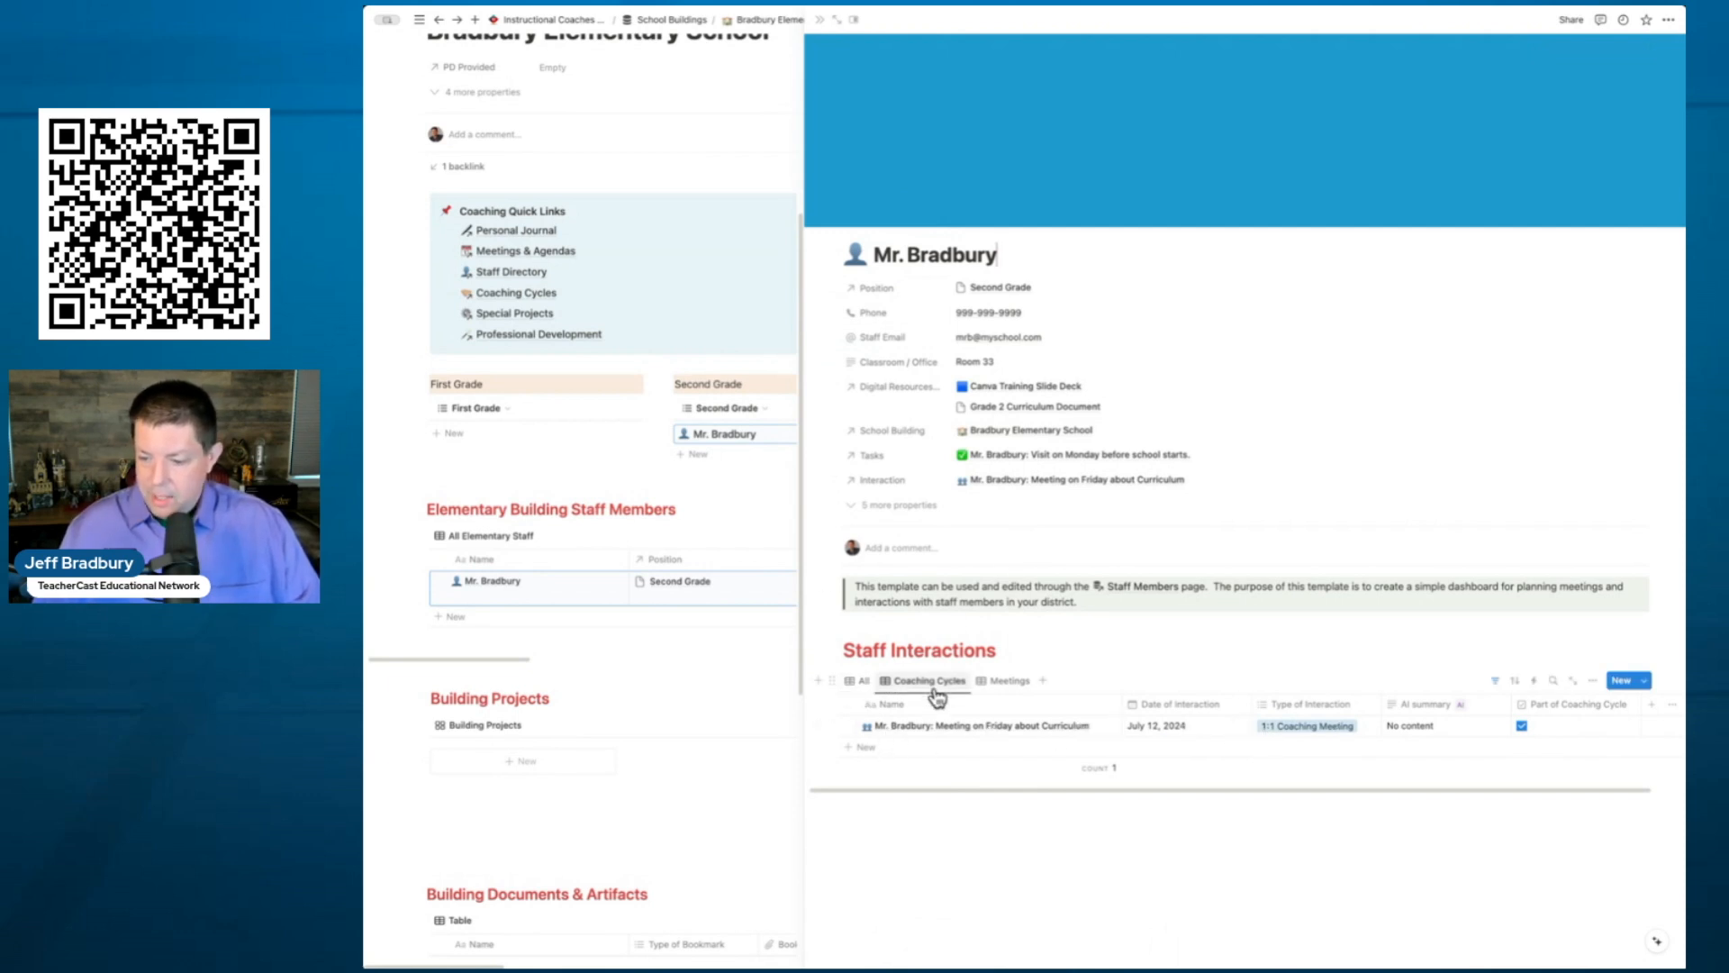
{"action": "left_click", "coordinate": [1009, 686]}
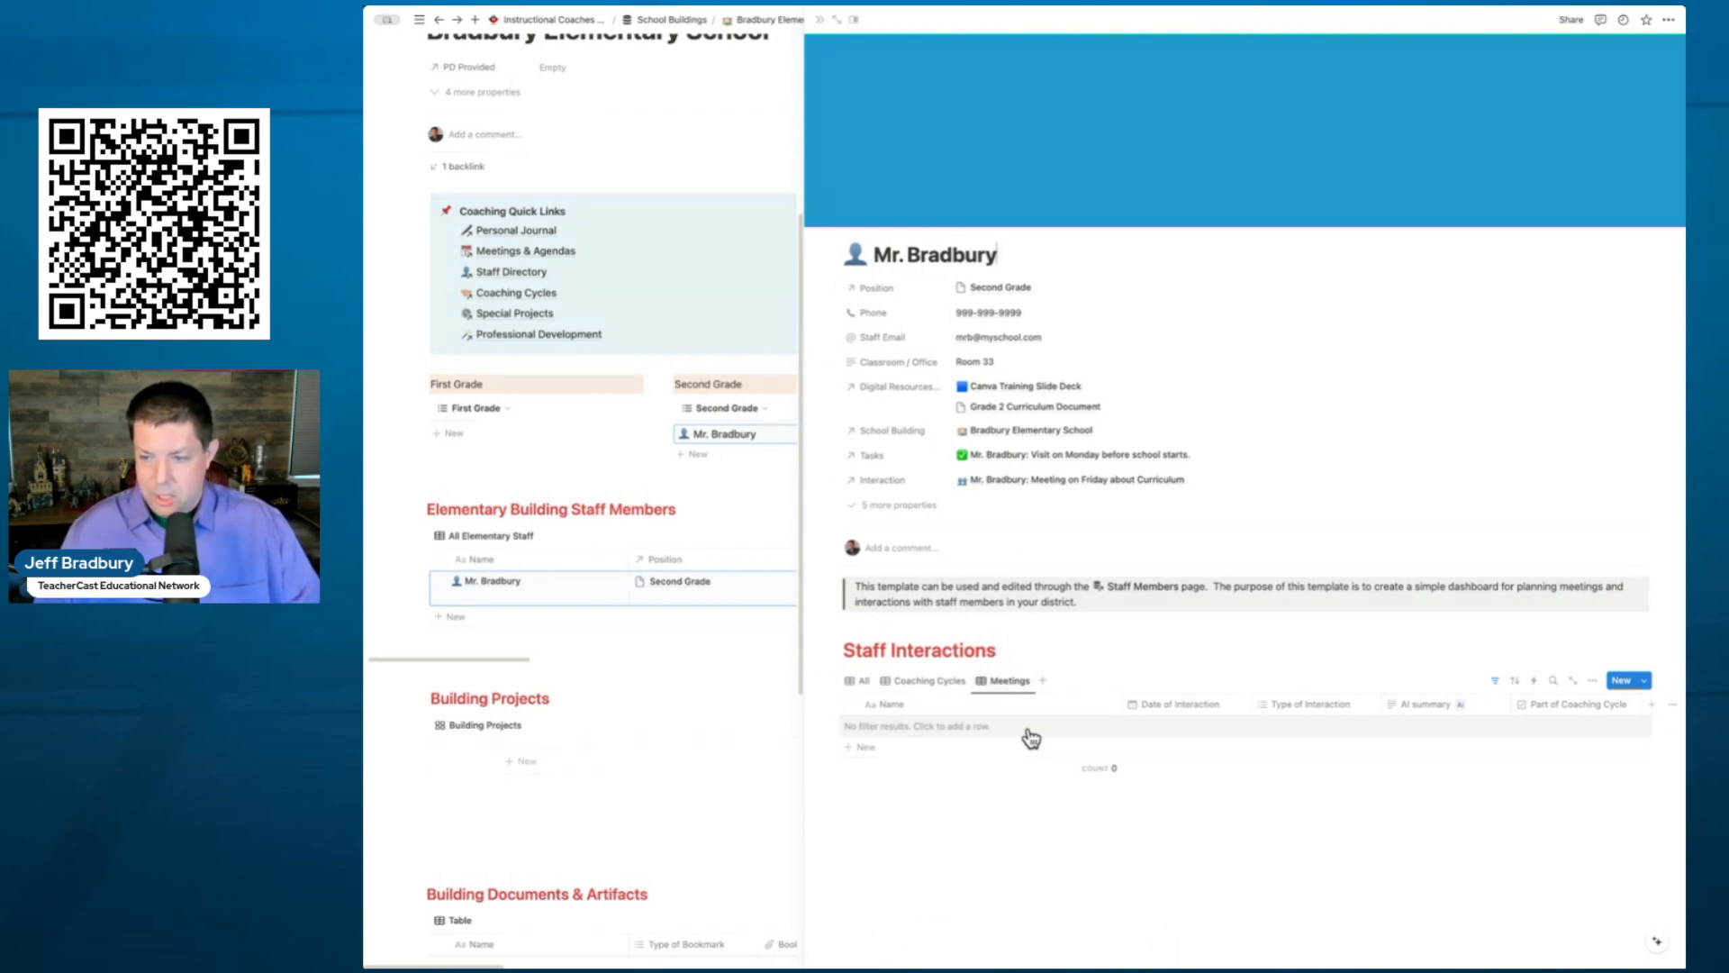
{"action": "left_click", "coordinate": [819, 20]}
{"action": "scroll", "coordinate": [624, 194], "scroll_direction": "up", "scroll_amount": 2}
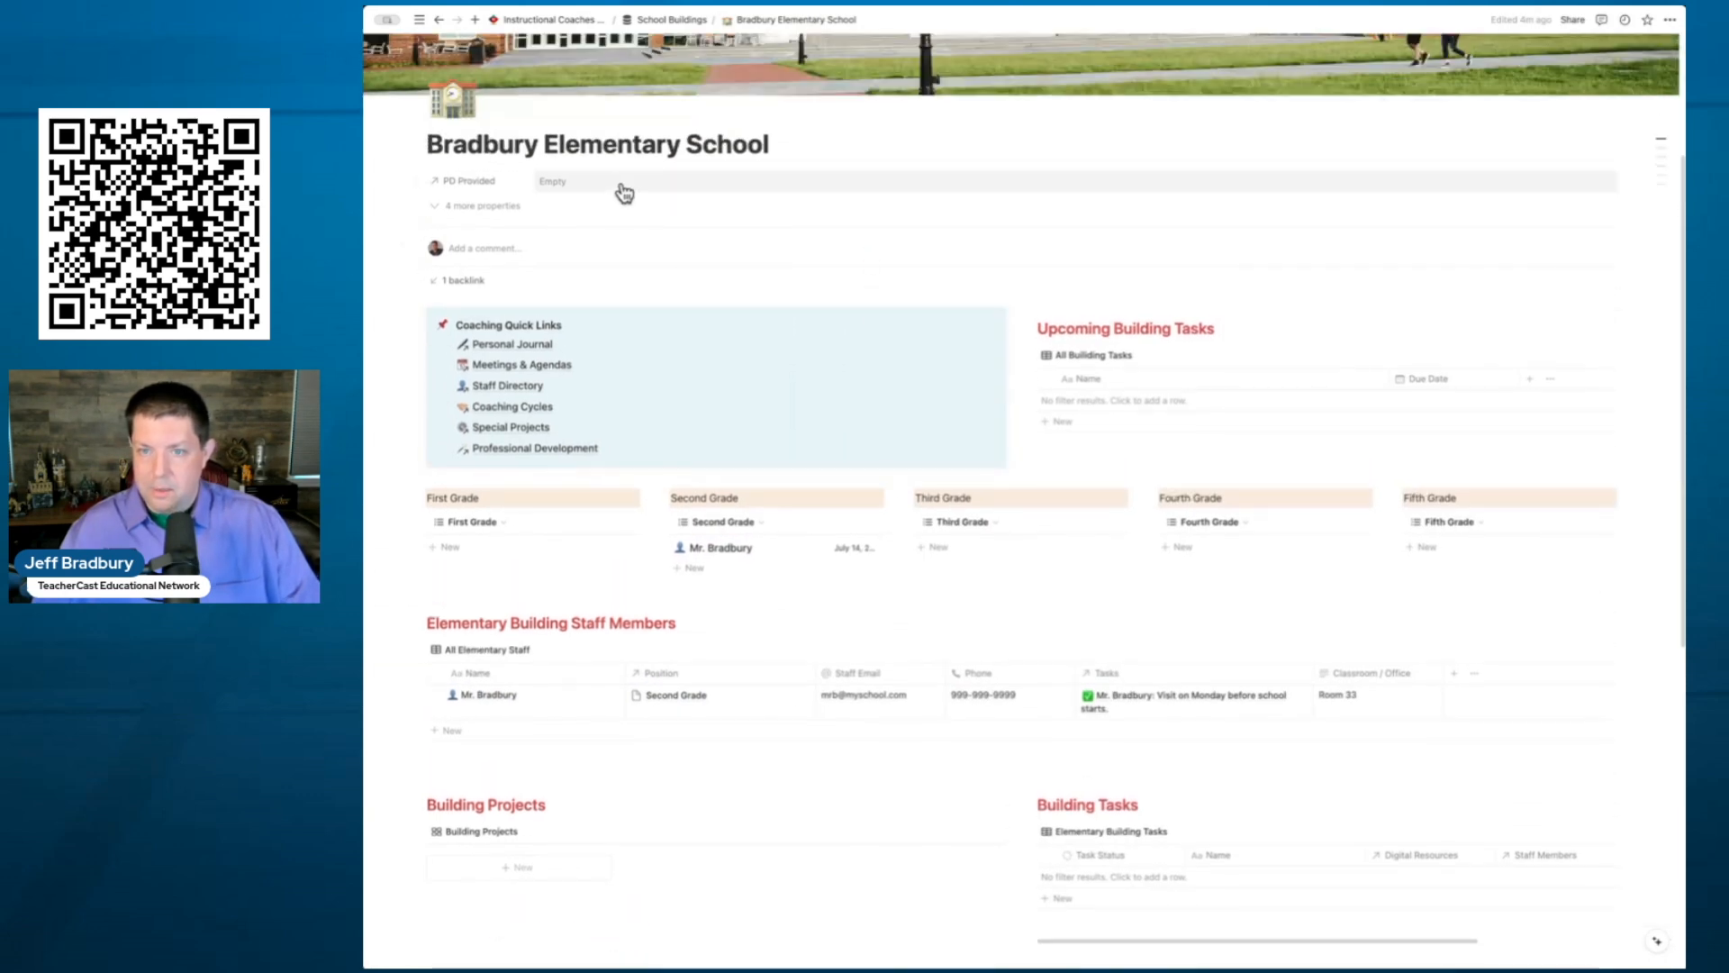
{"action": "scroll", "coordinate": [776, 261], "scroll_direction": "down", "scroll_amount": 3}
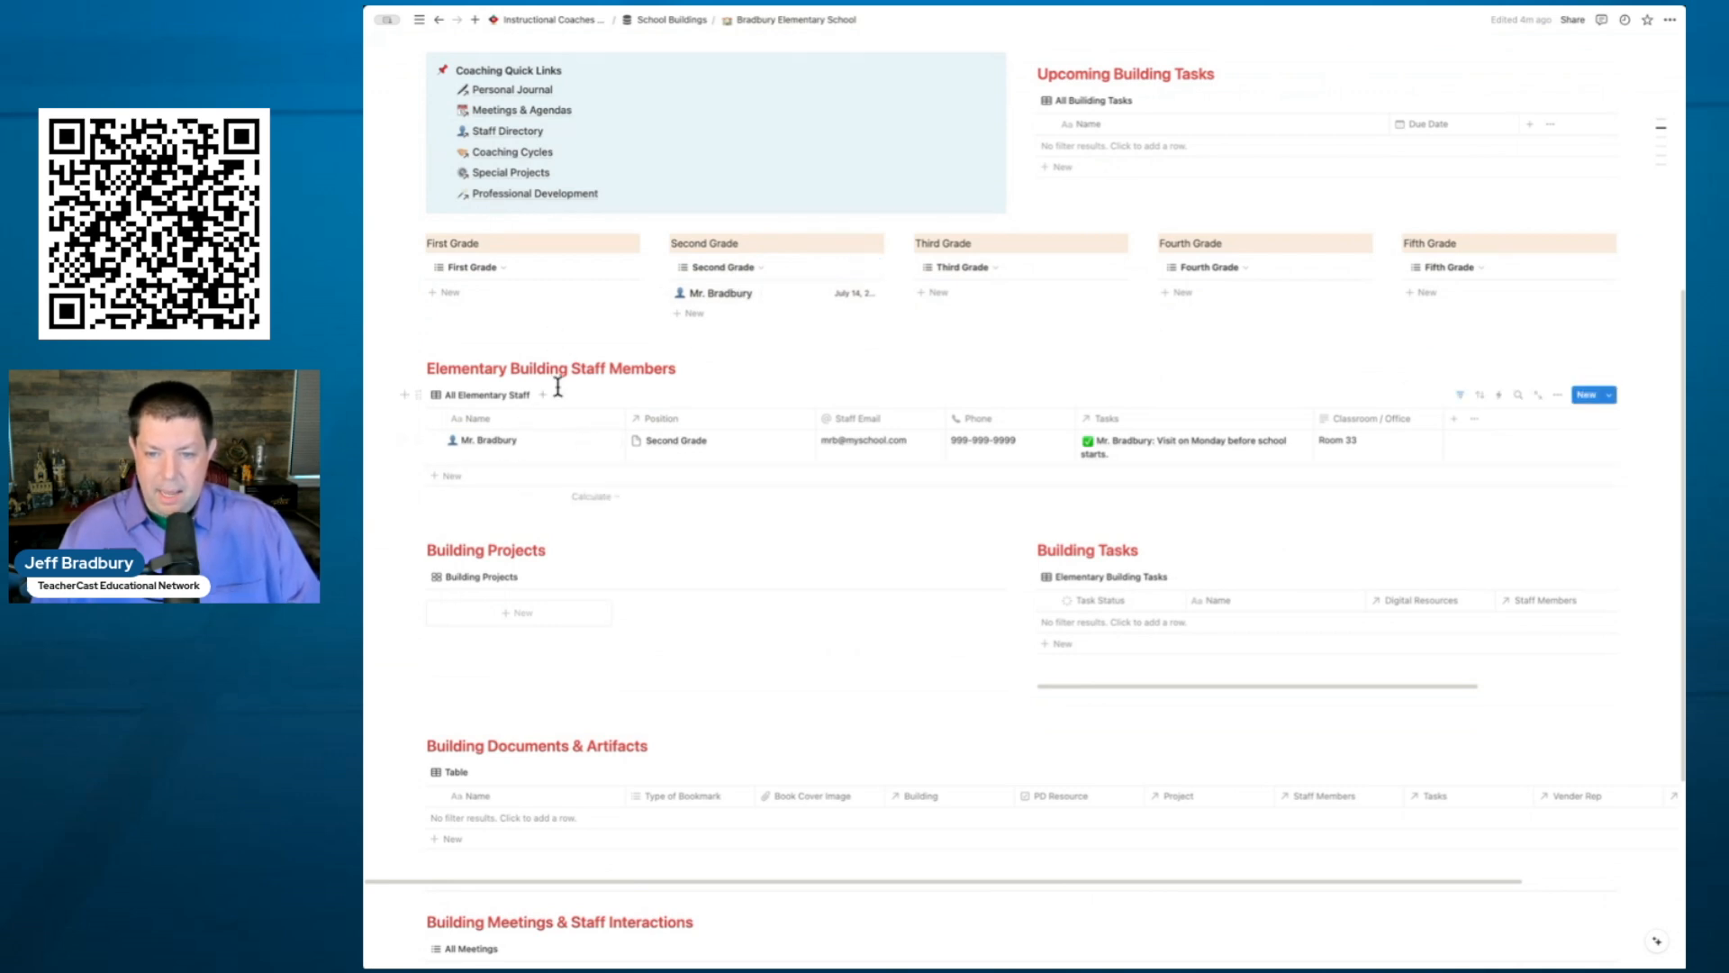
{"action": "scroll", "coordinate": [657, 485], "scroll_direction": "down", "scroll_amount": 1}
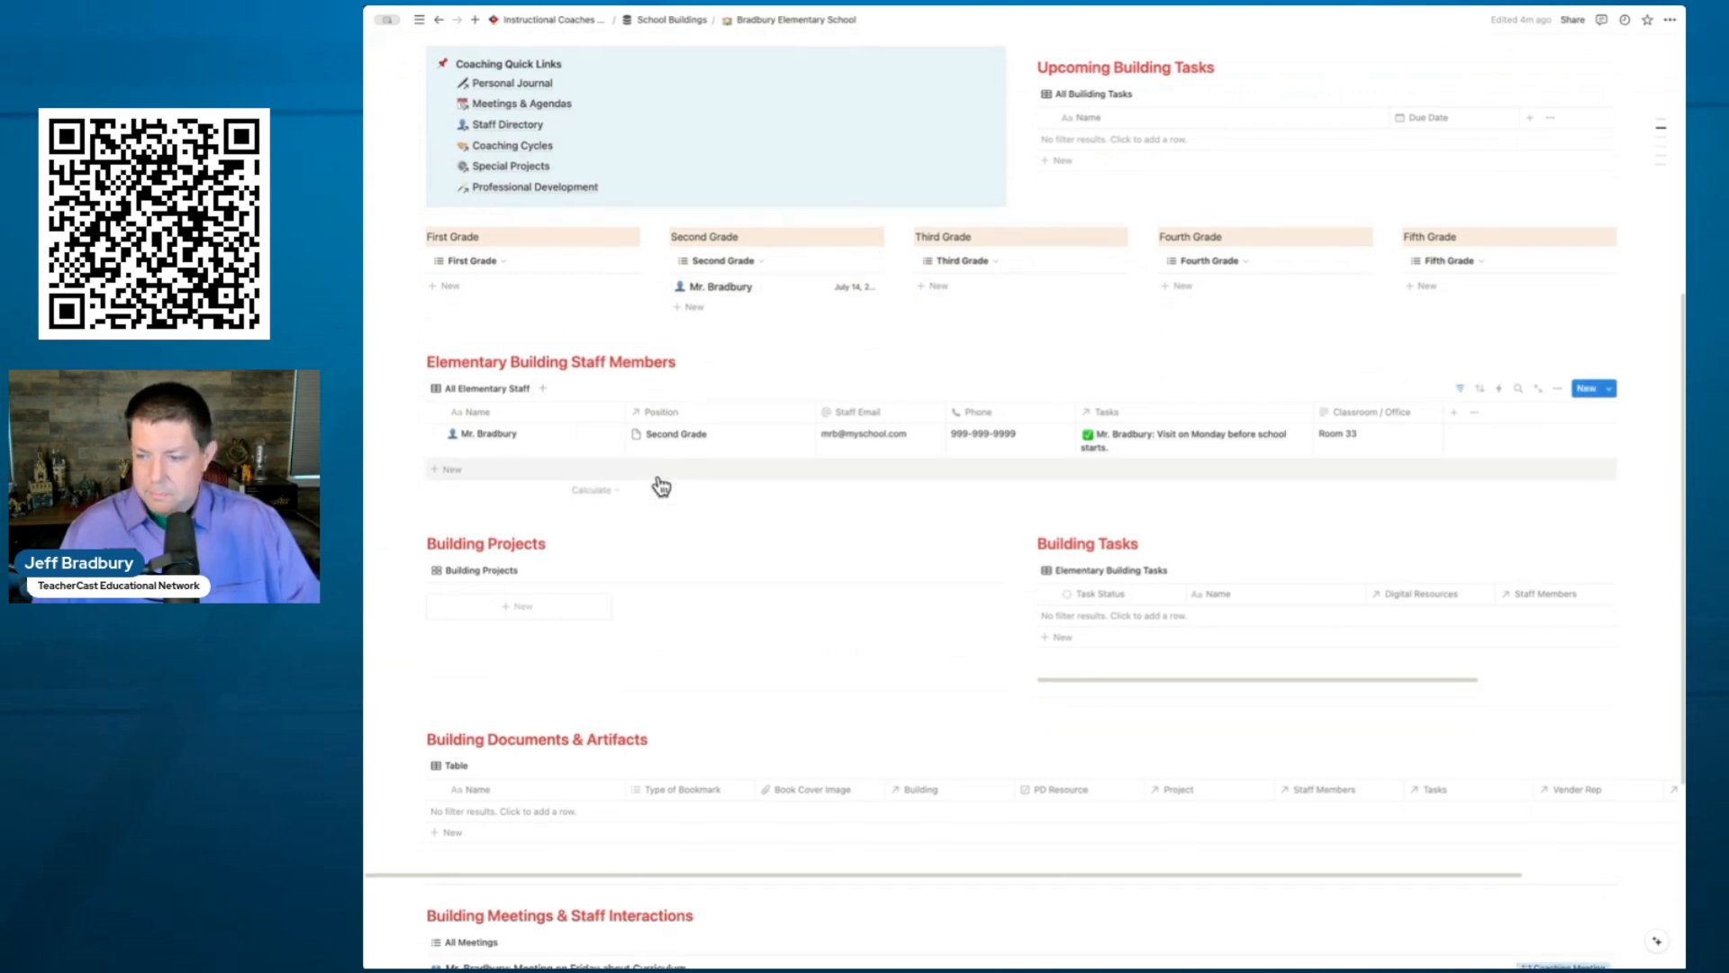
{"action": "scroll", "coordinate": [714, 587], "scroll_direction": "down", "scroll_amount": 5}
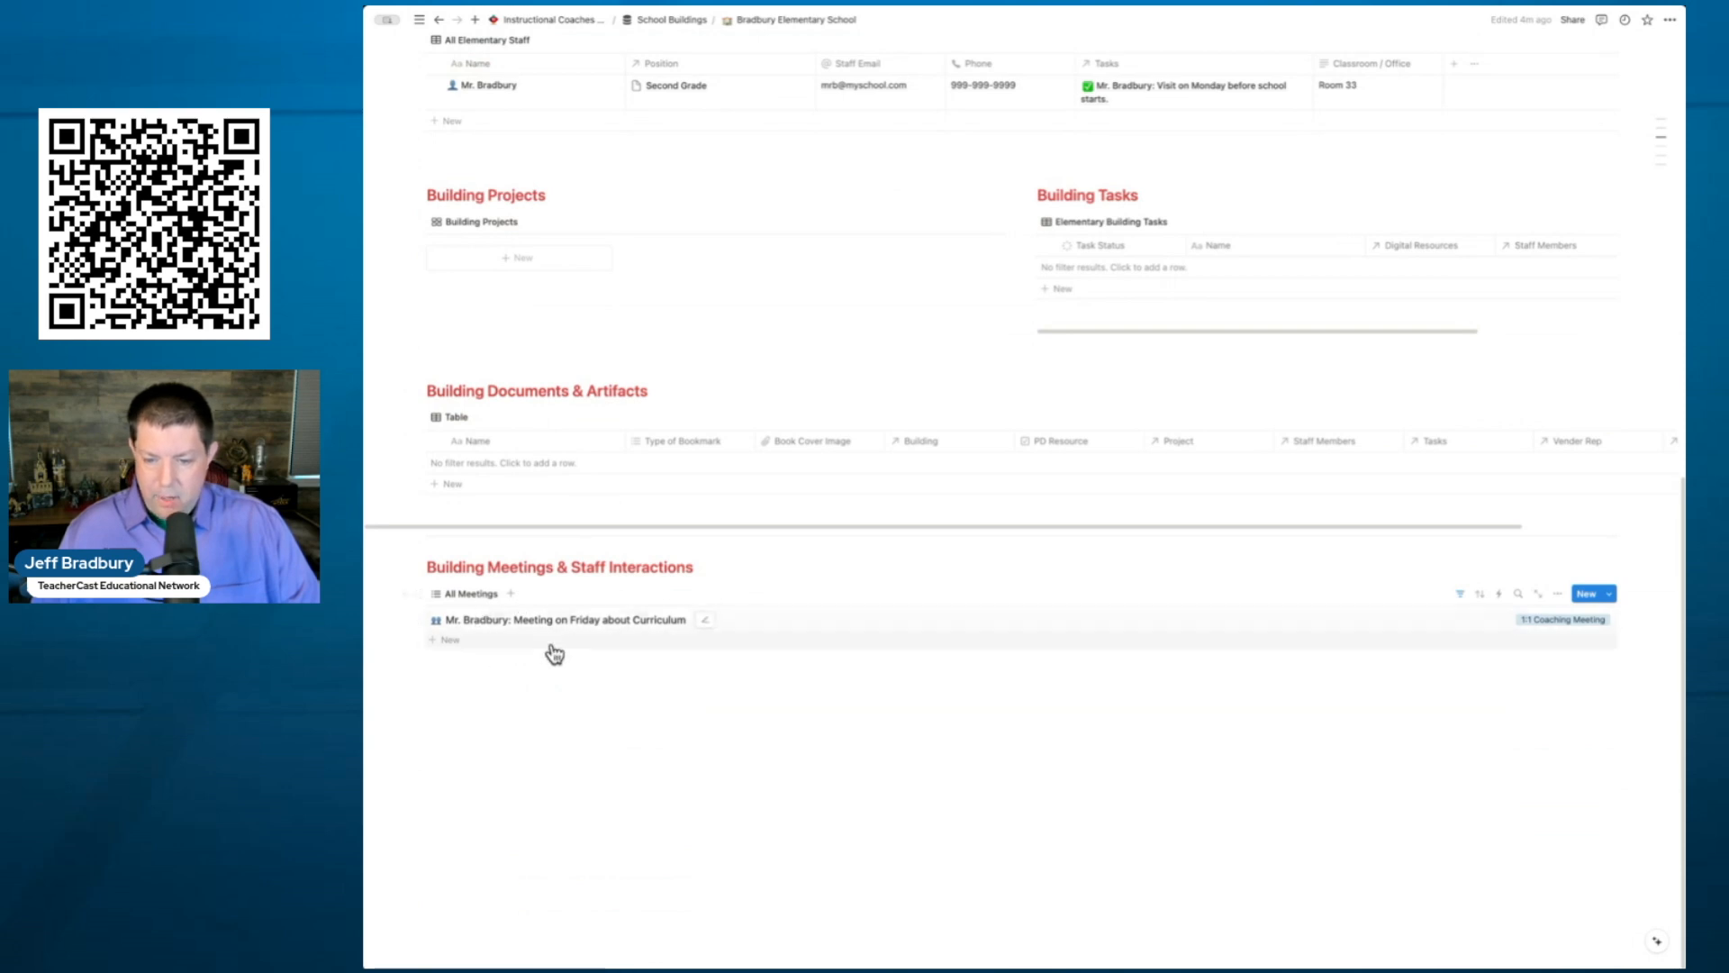
{"action": "scroll", "coordinate": [609, 626], "scroll_direction": "up", "scroll_amount": 4}
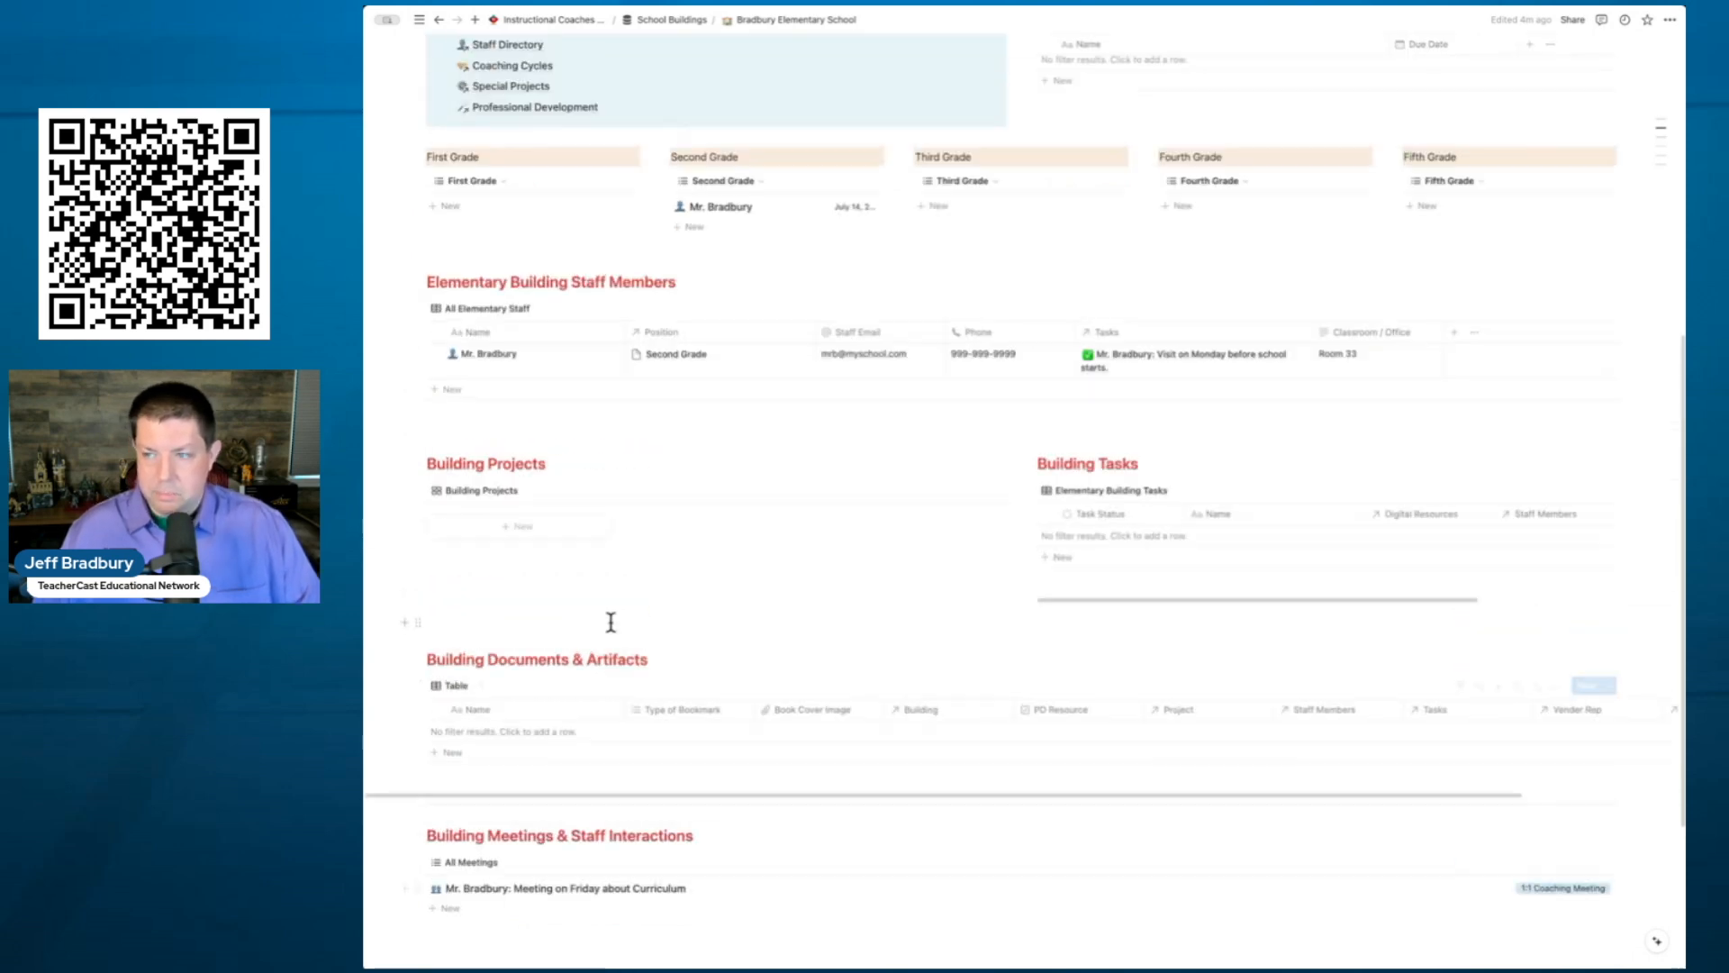
{"action": "scroll", "coordinate": [611, 622], "scroll_direction": "up", "scroll_amount": 4}
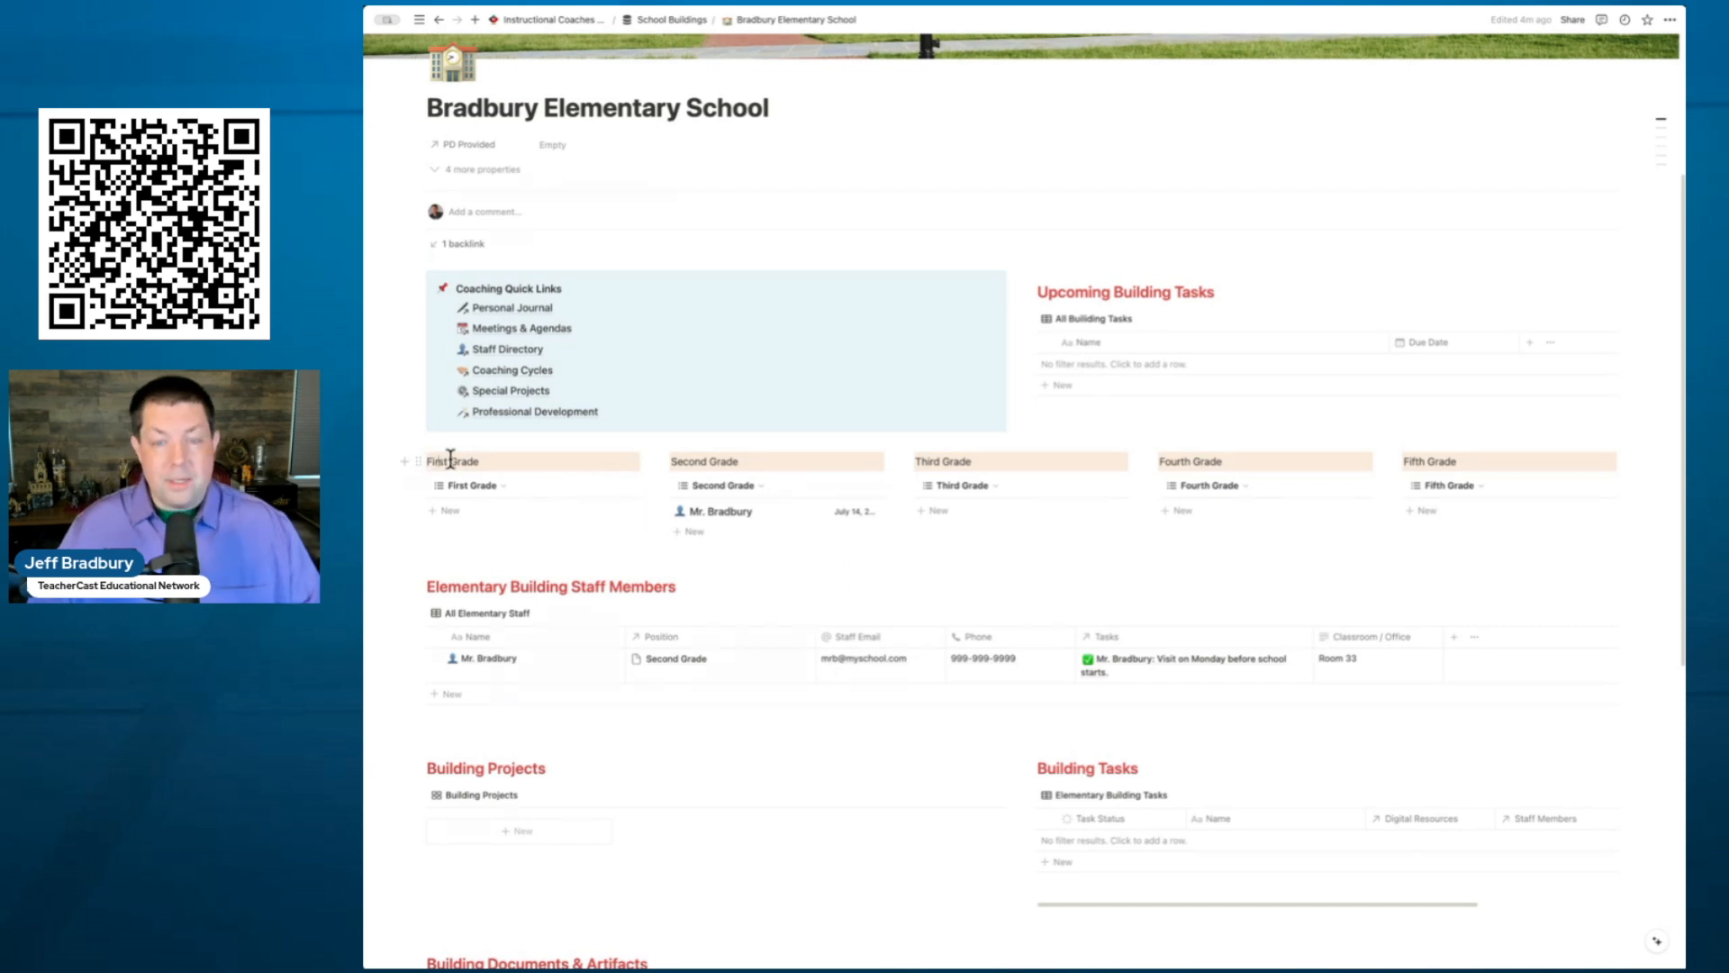
- Duplicate the First Grade heading and its staff view, placing both copies full-width above Staff Members
{"action": "left_click", "coordinate": [419, 461]}
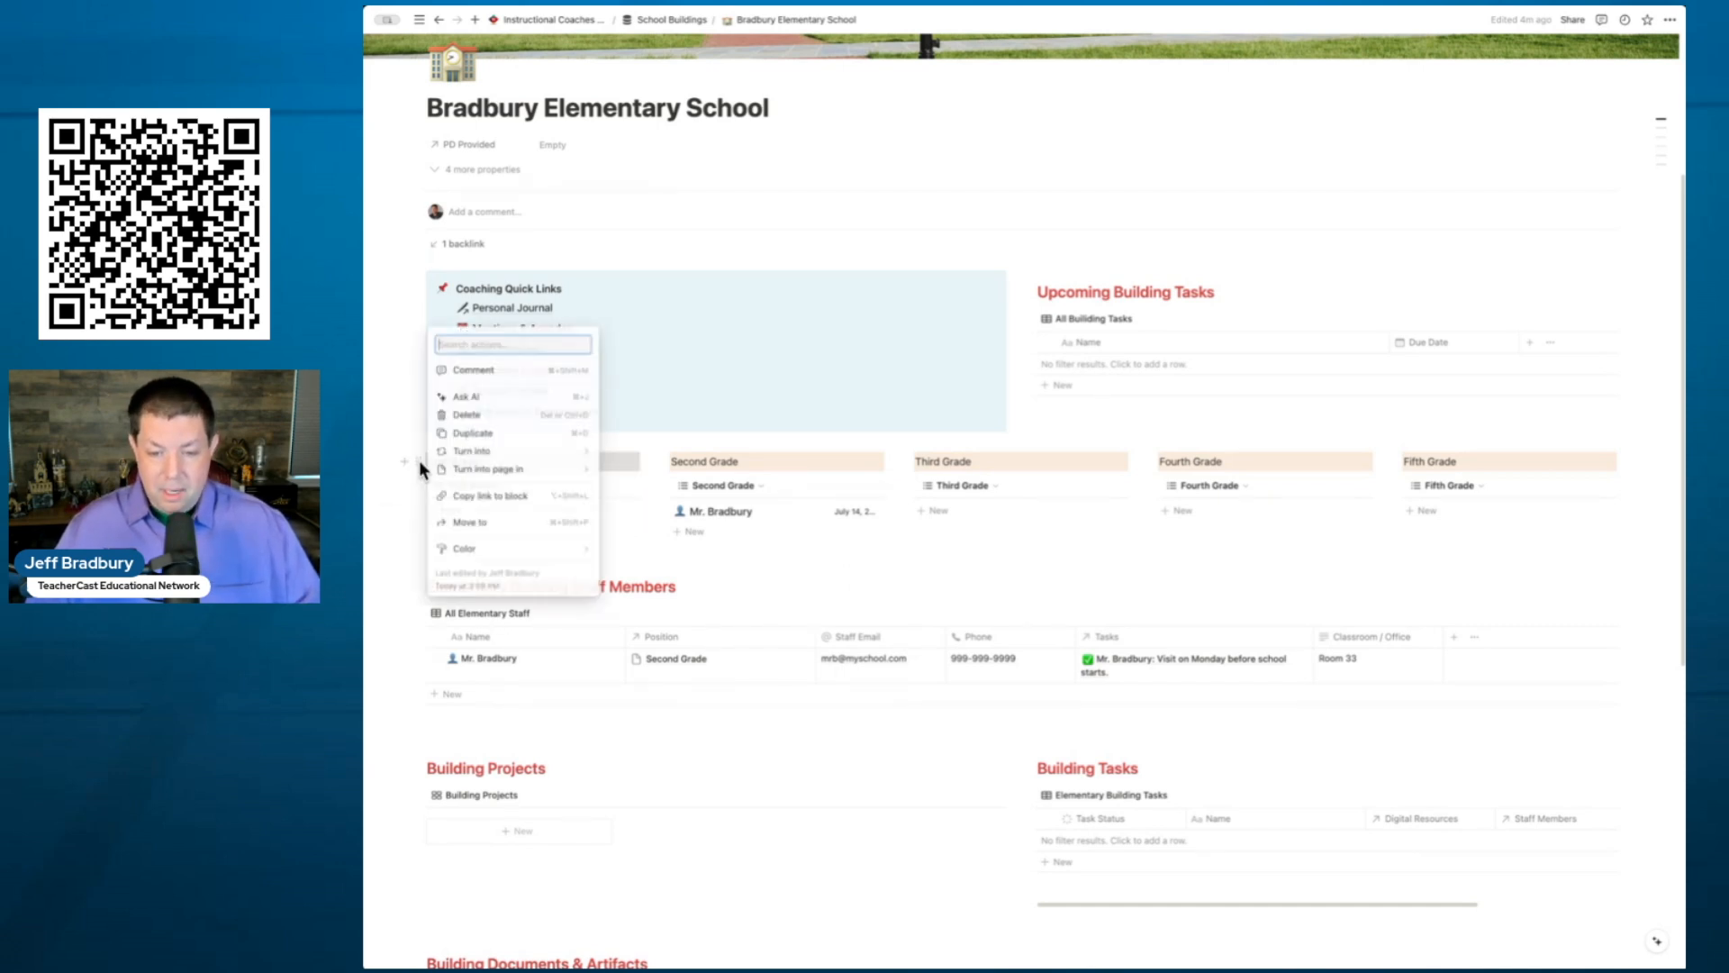
{"action": "left_click", "coordinate": [466, 434]}
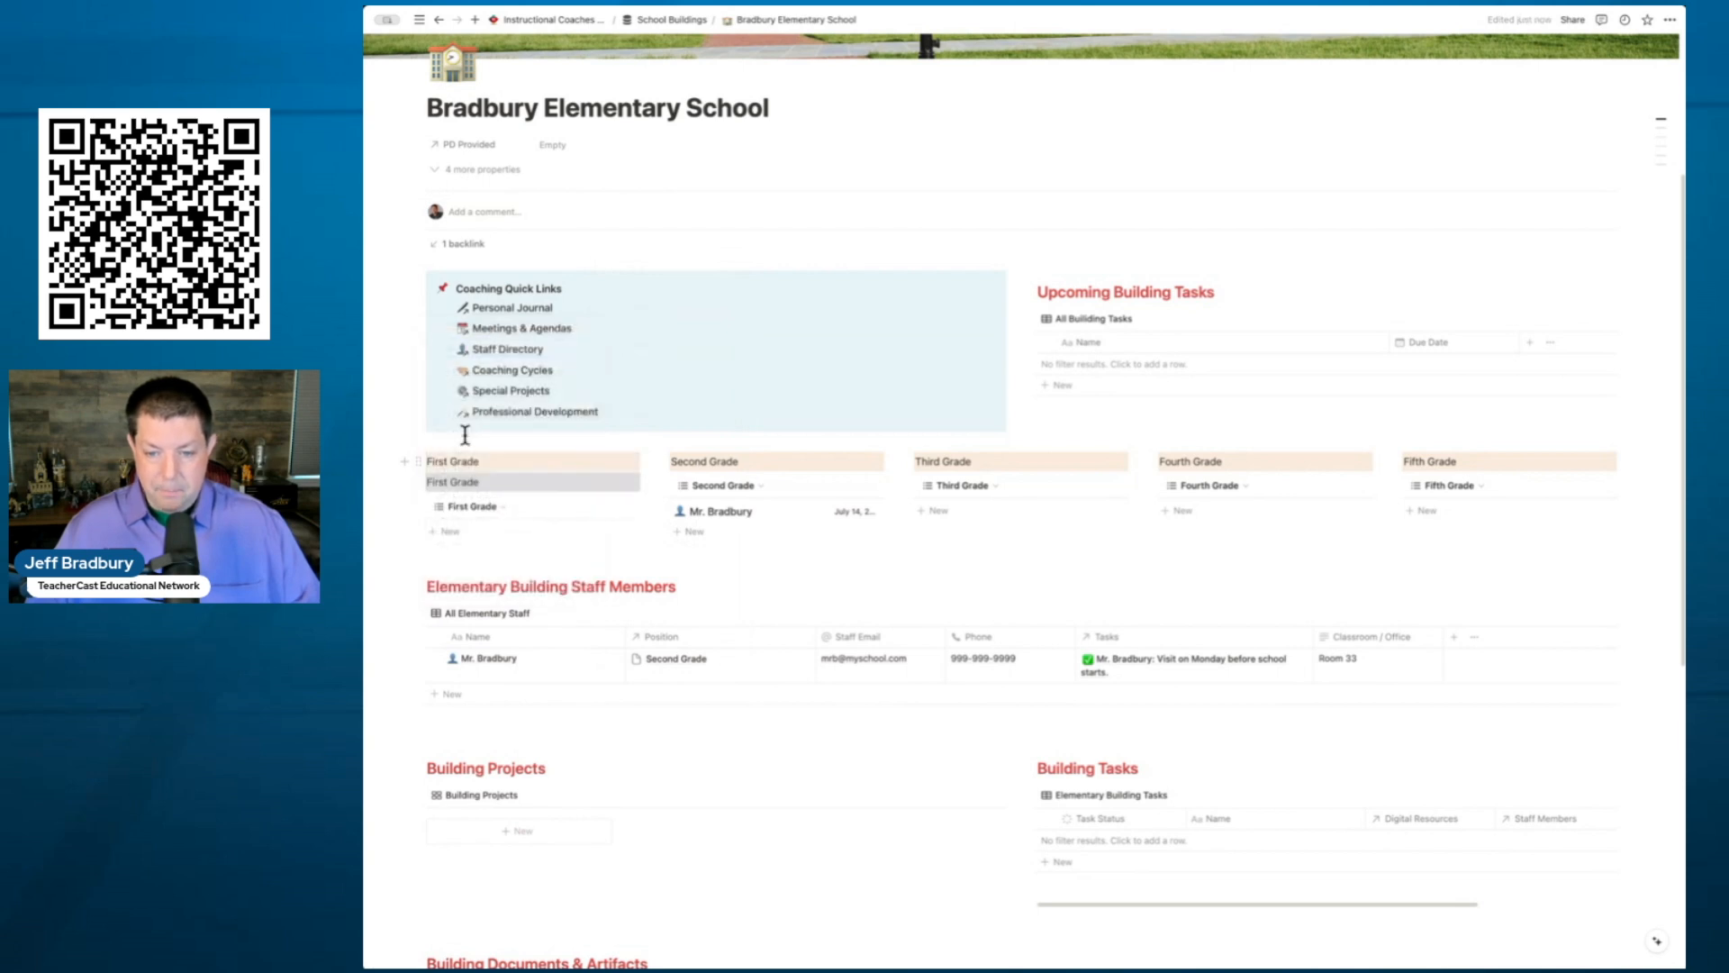
{"action": "left_click_drag", "start_coordinate": [419, 482], "coordinate": [433, 571]}
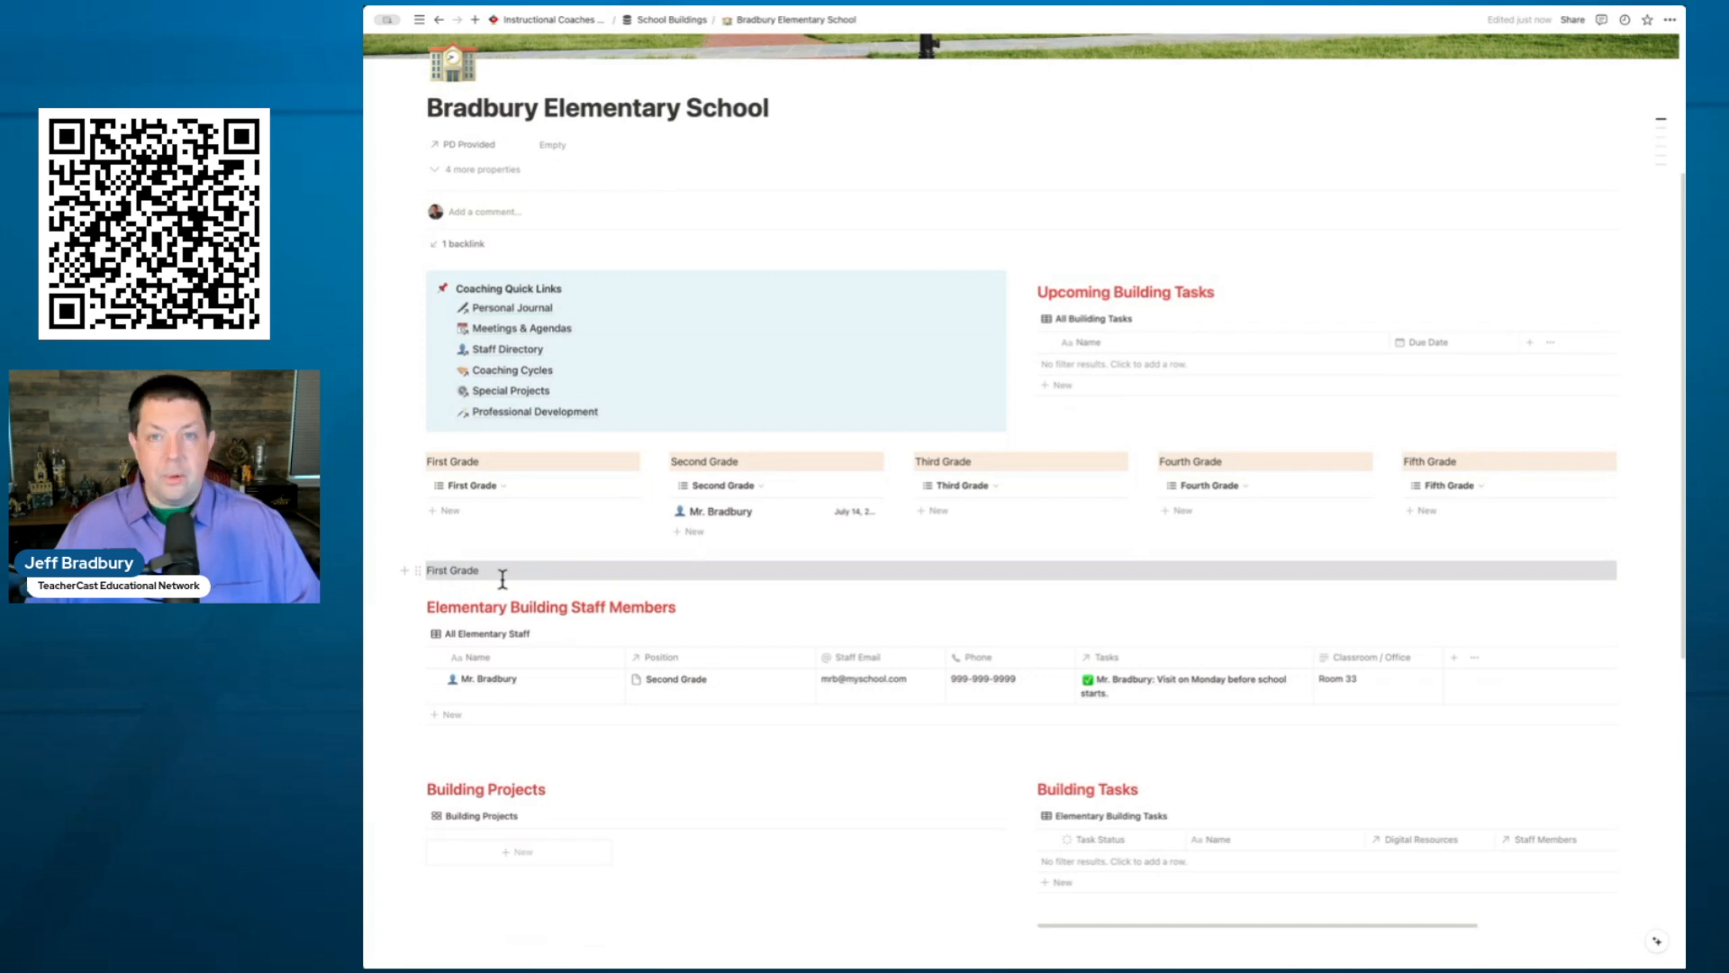
{"action": "left_click", "coordinate": [420, 486]}
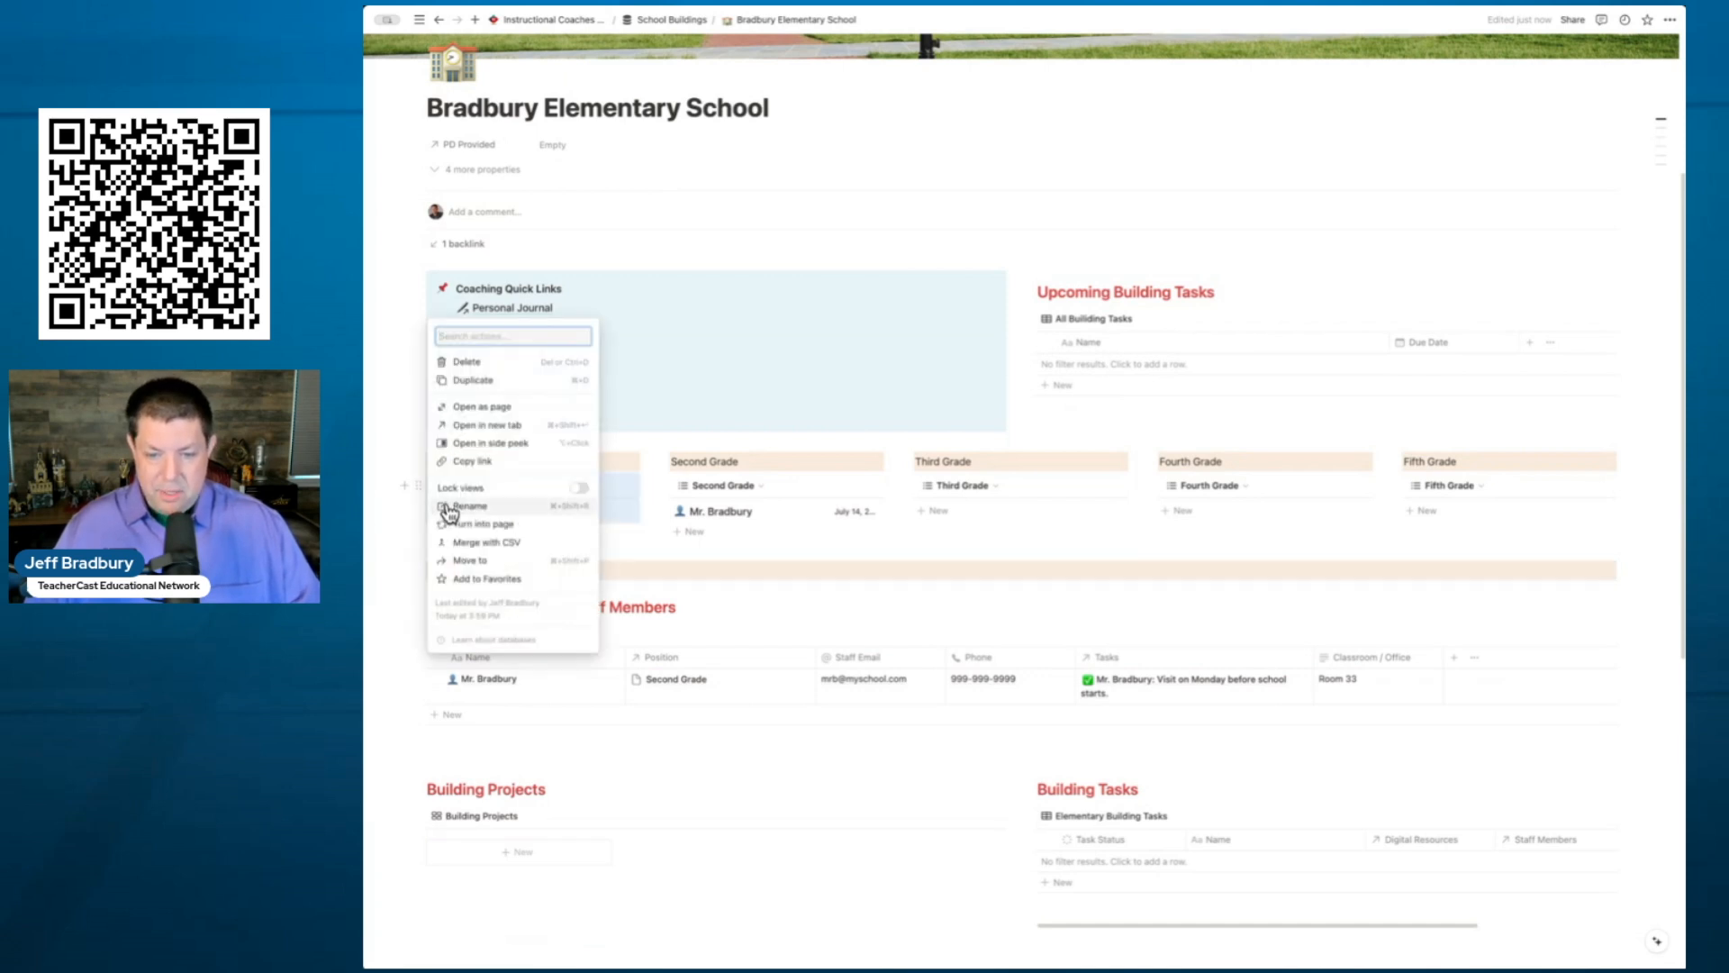
{"action": "left_click", "coordinate": [475, 382]}
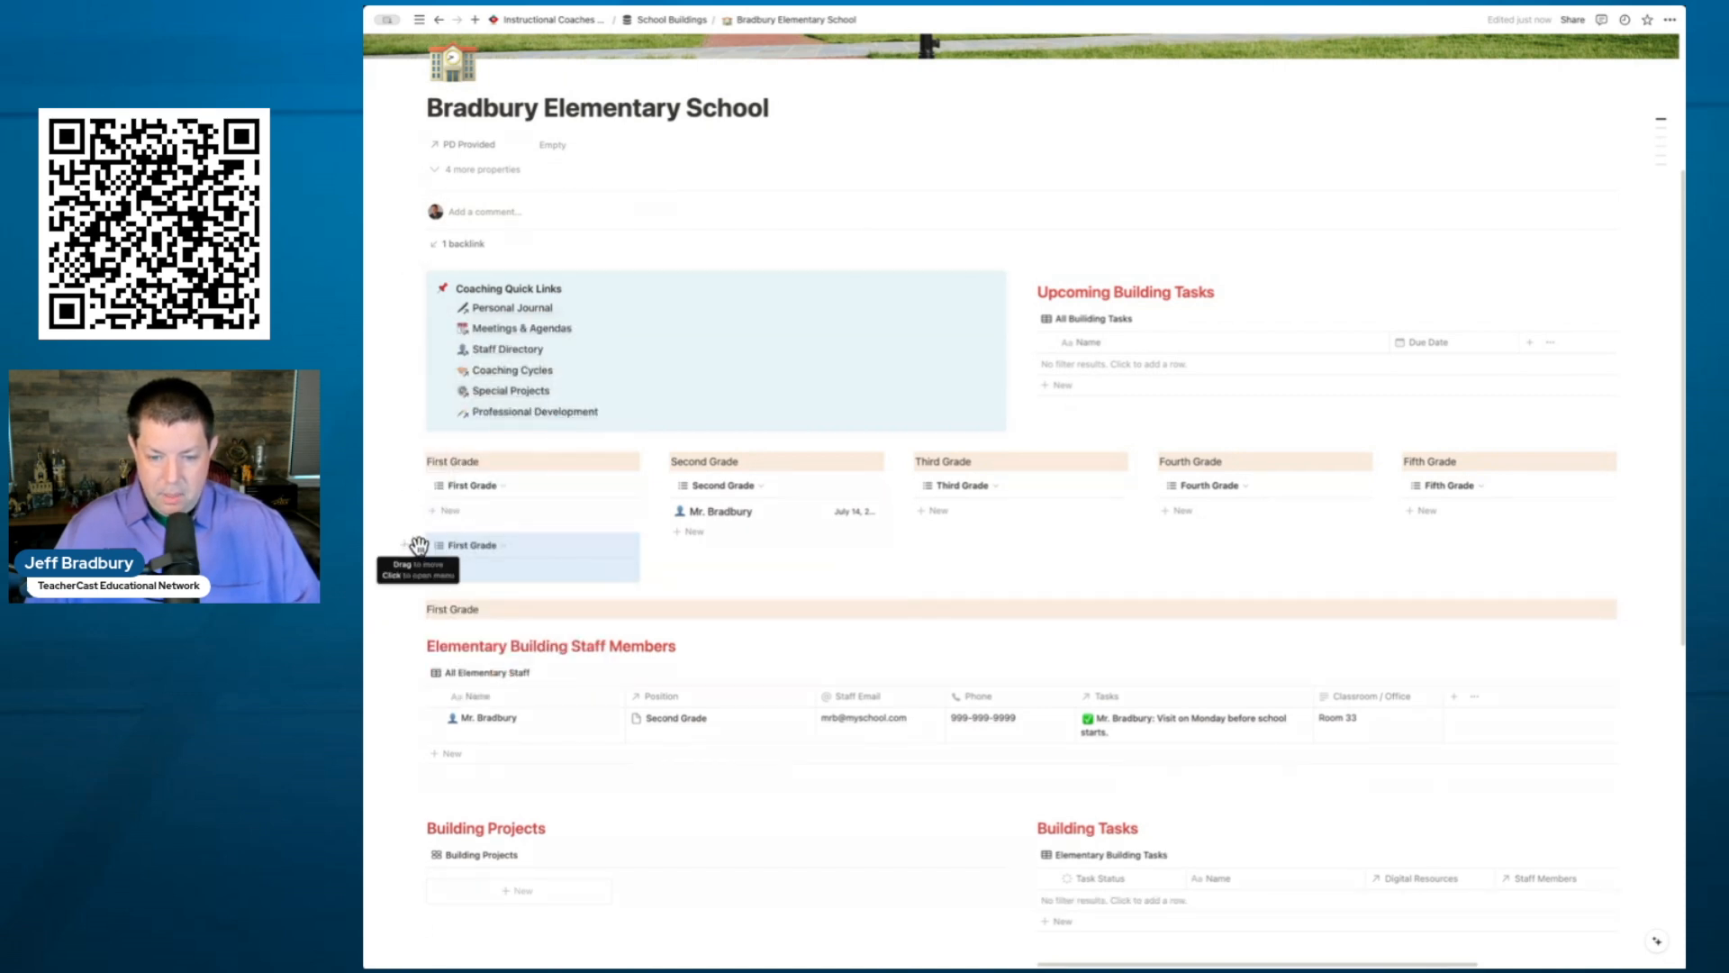
{"action": "left_click_drag", "start_coordinate": [448, 573], "coordinate": [455, 611]}
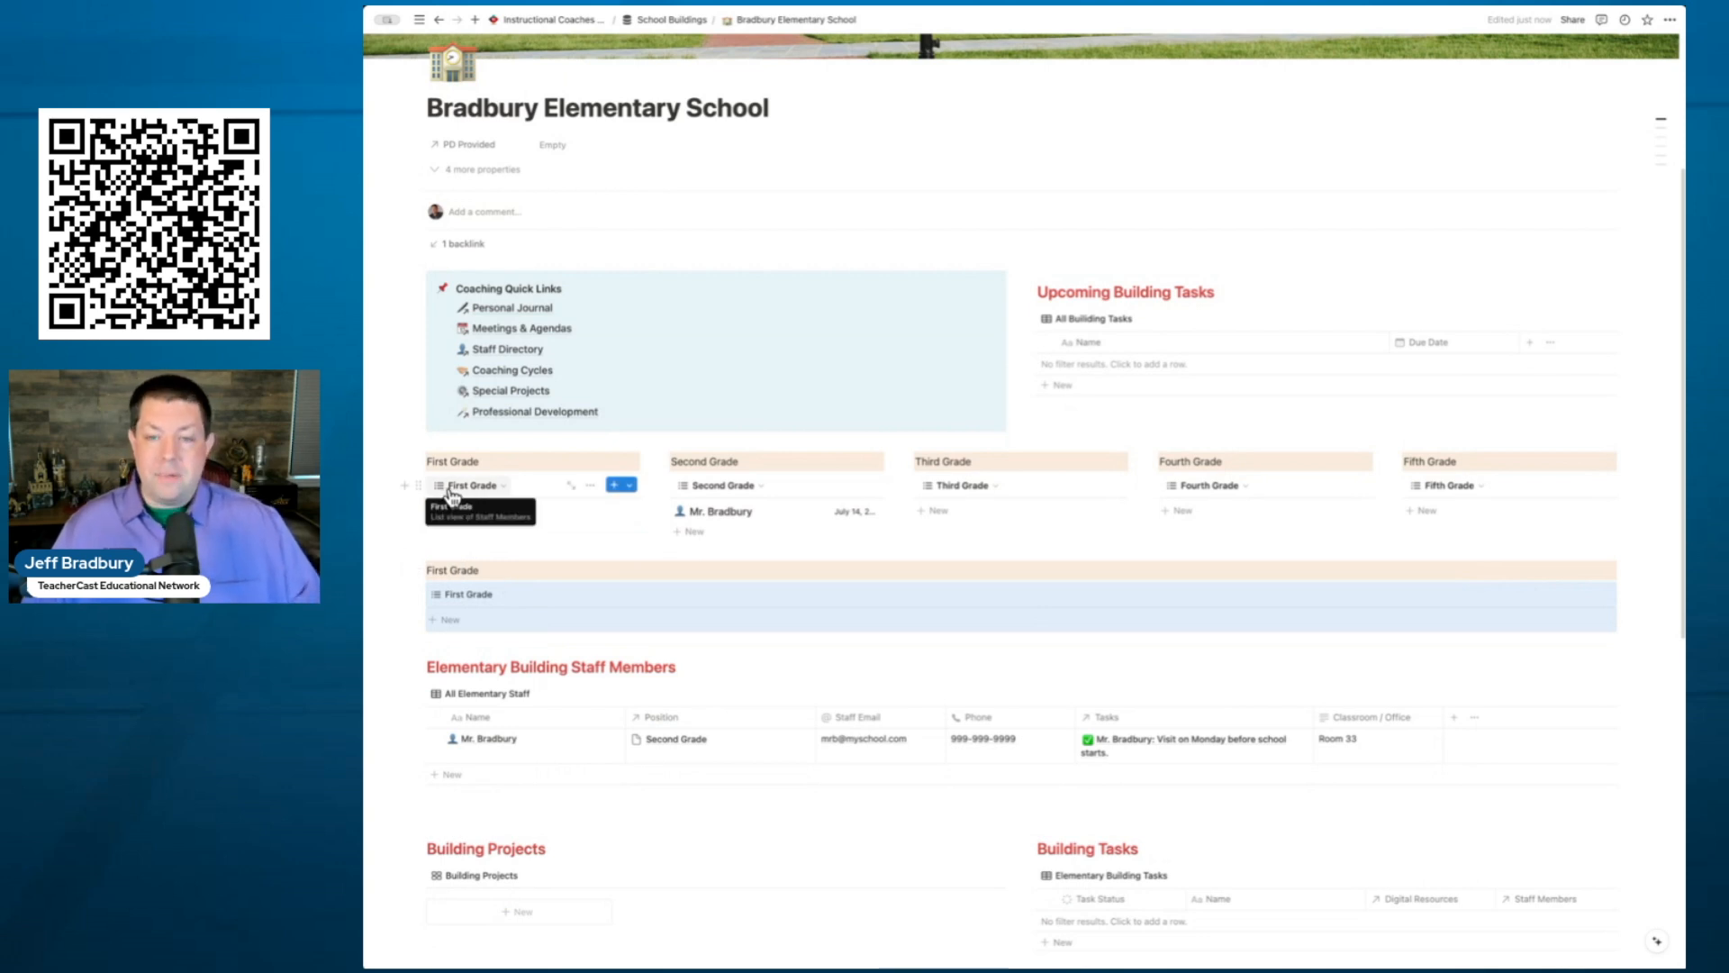
- Rename the copied view to 'Kindergarten'
{"action": "left_click", "coordinate": [463, 596]}
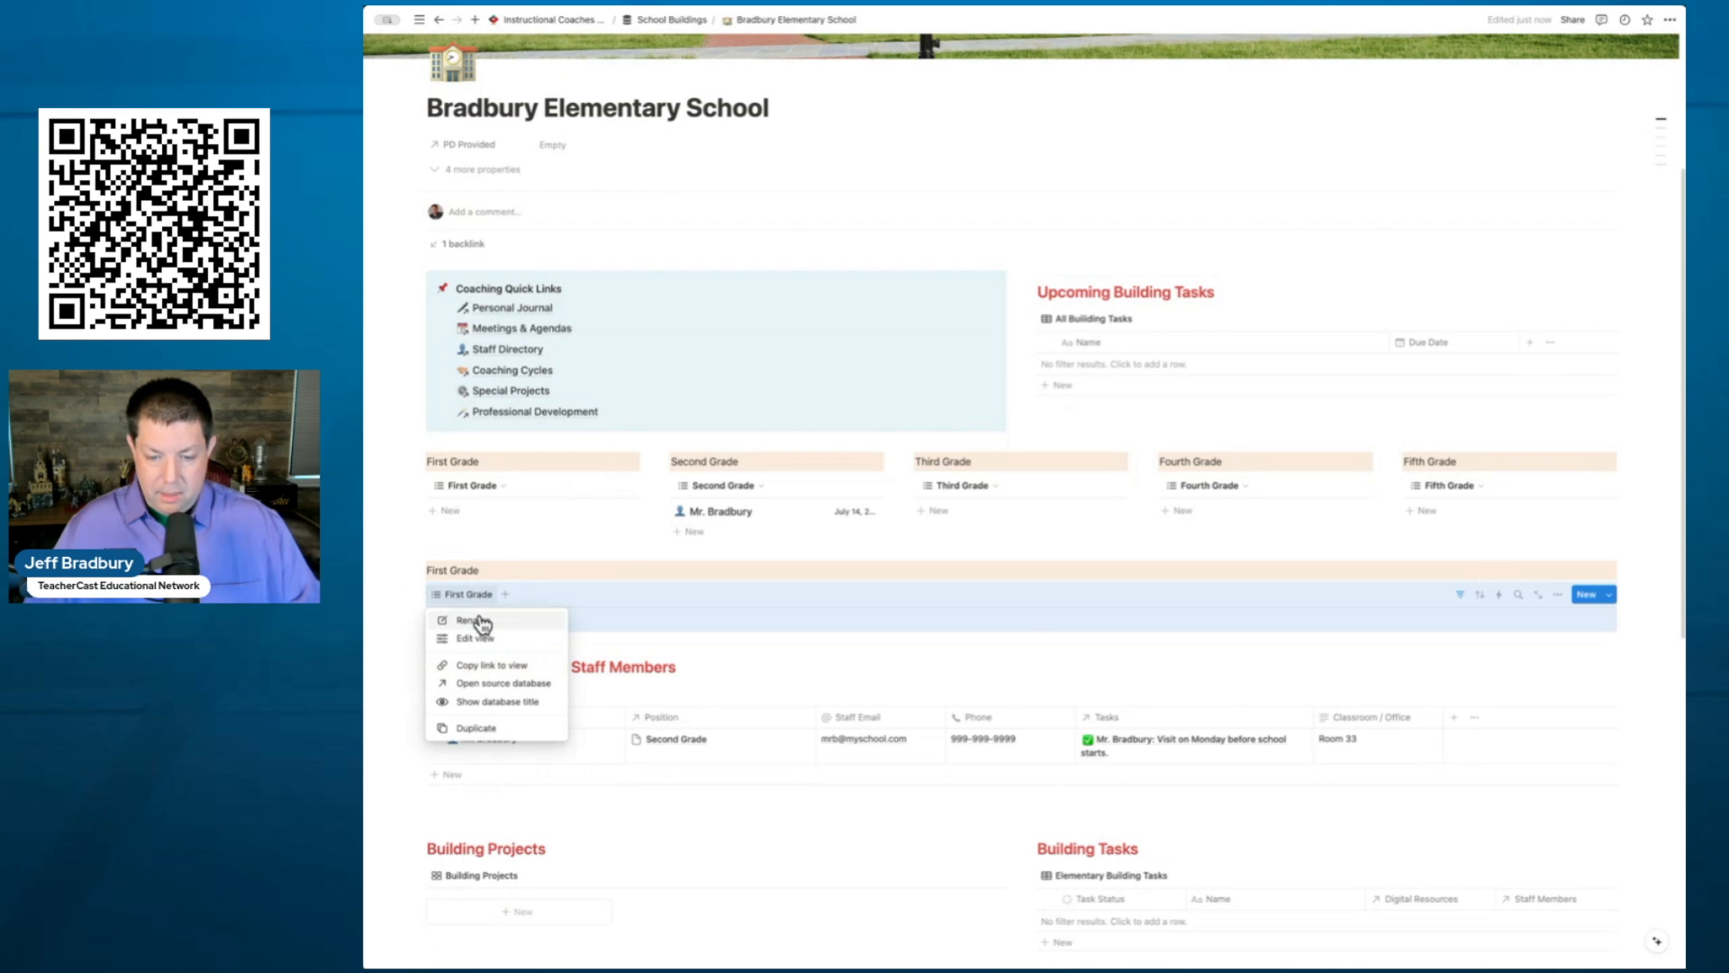
{"action": "left_click", "coordinate": [484, 622]}
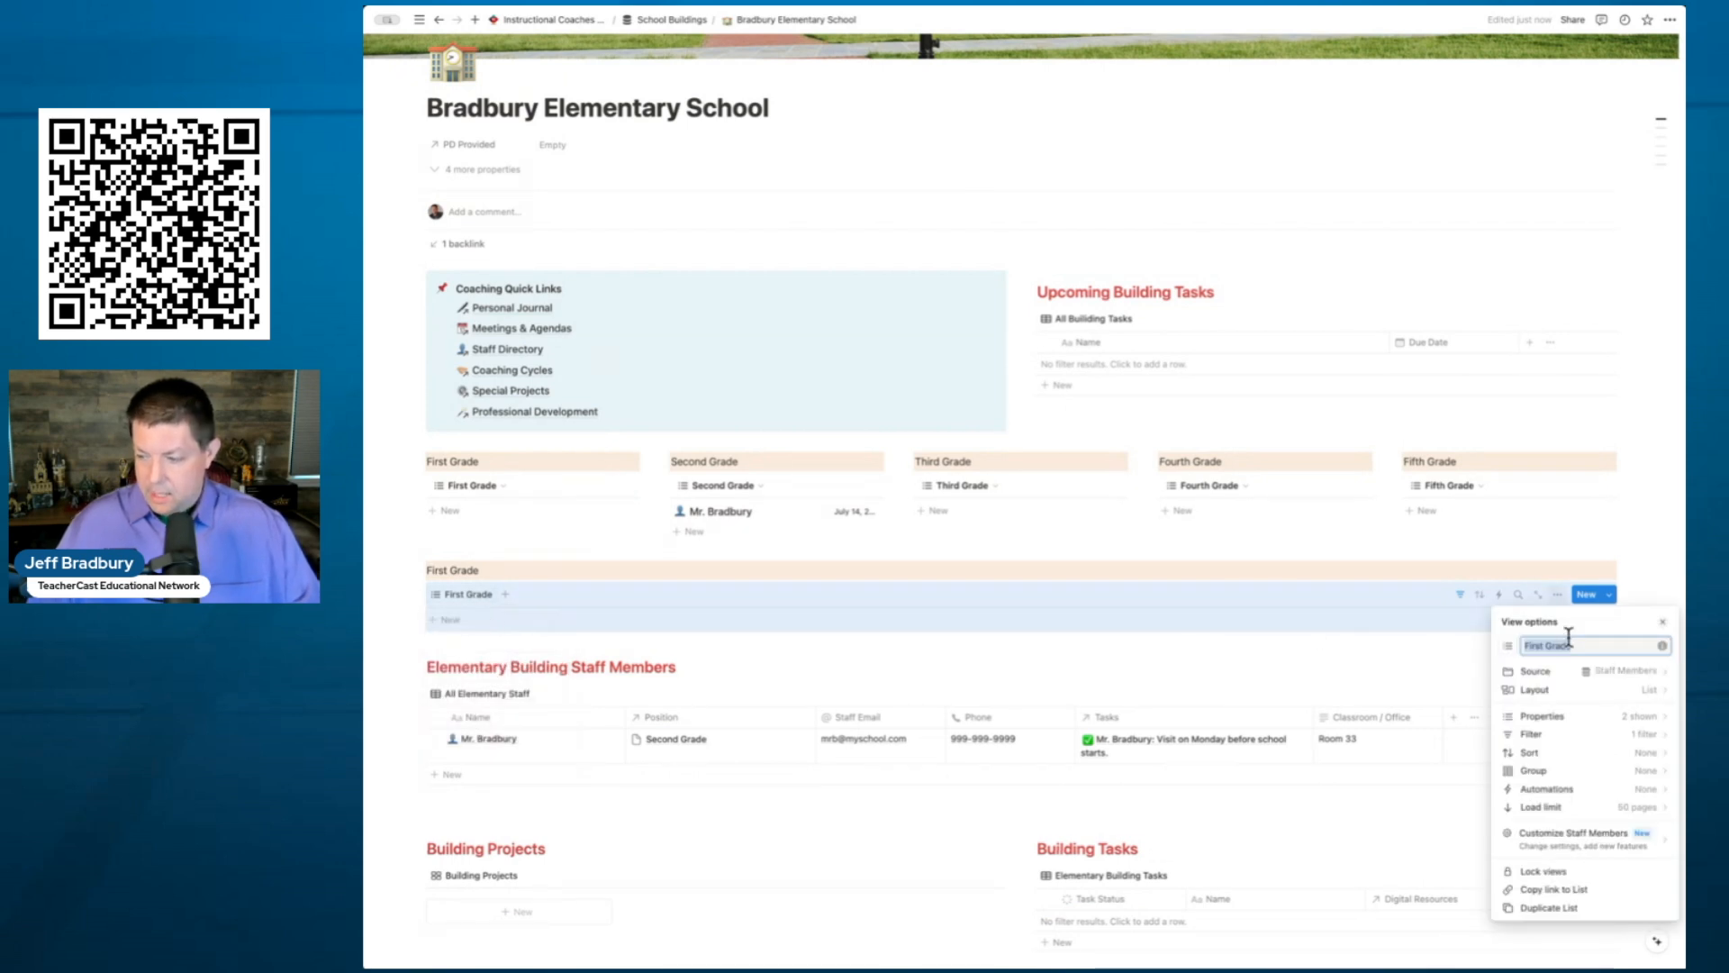
{"action": "type", "text": "Kindergarten"}
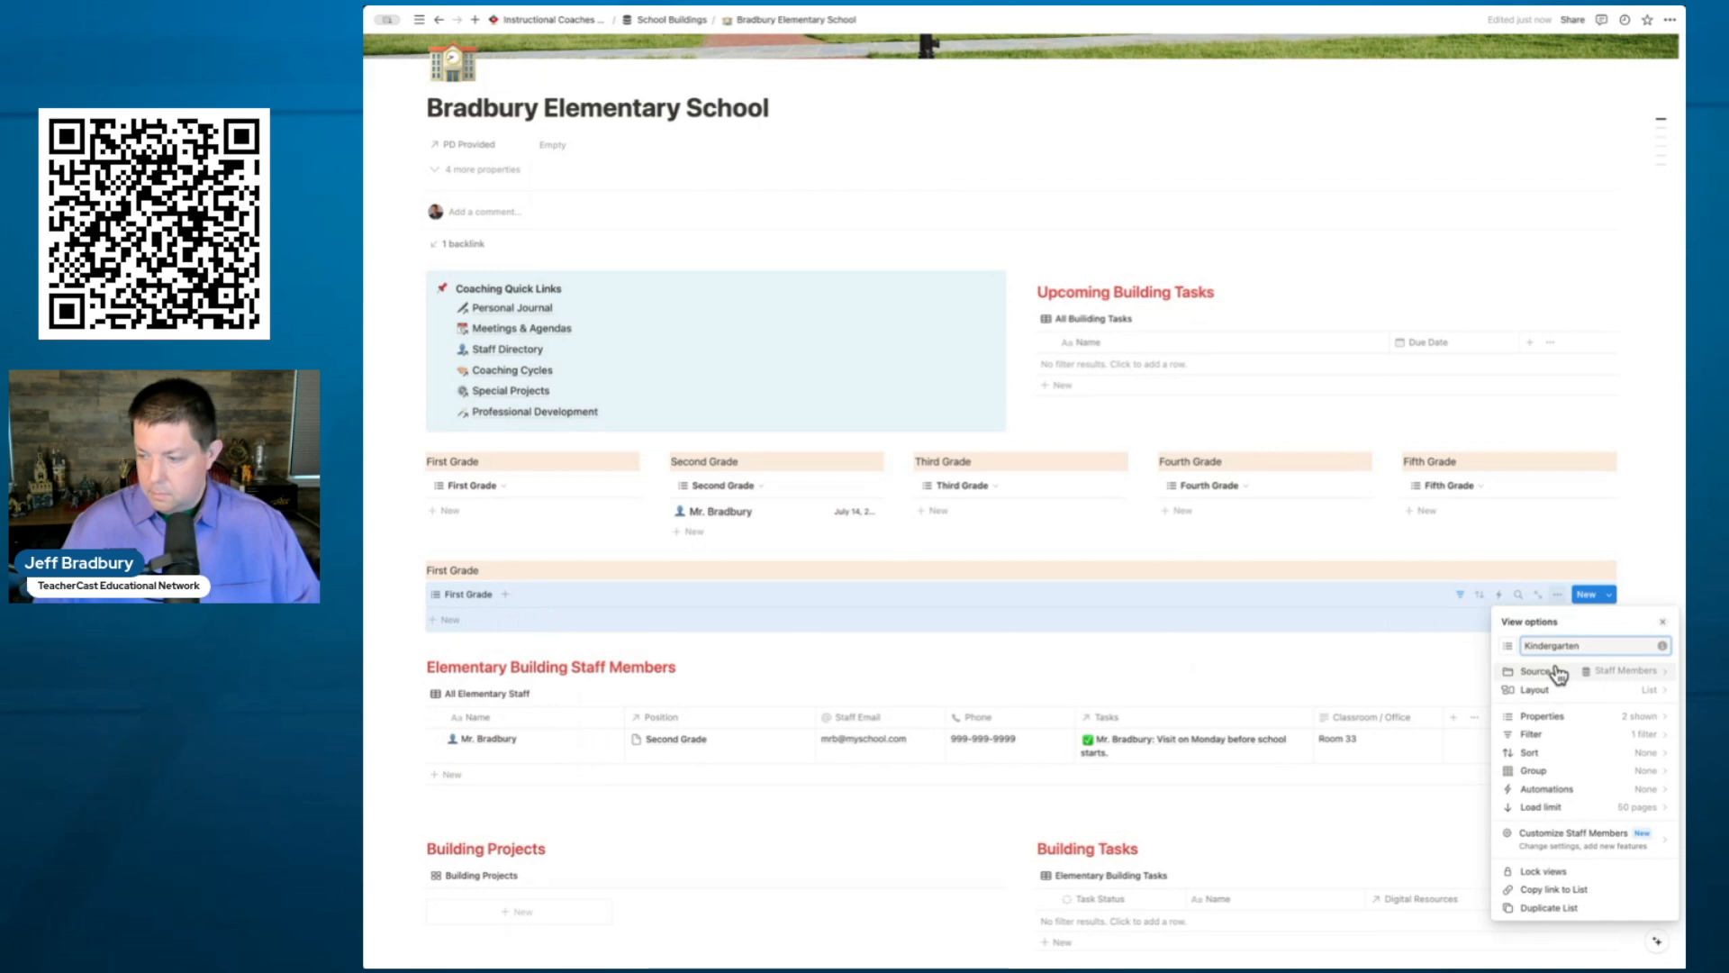
- Change the view's Position filter from First Grade to Kindergarten
{"action": "left_click", "coordinate": [1571, 744]}
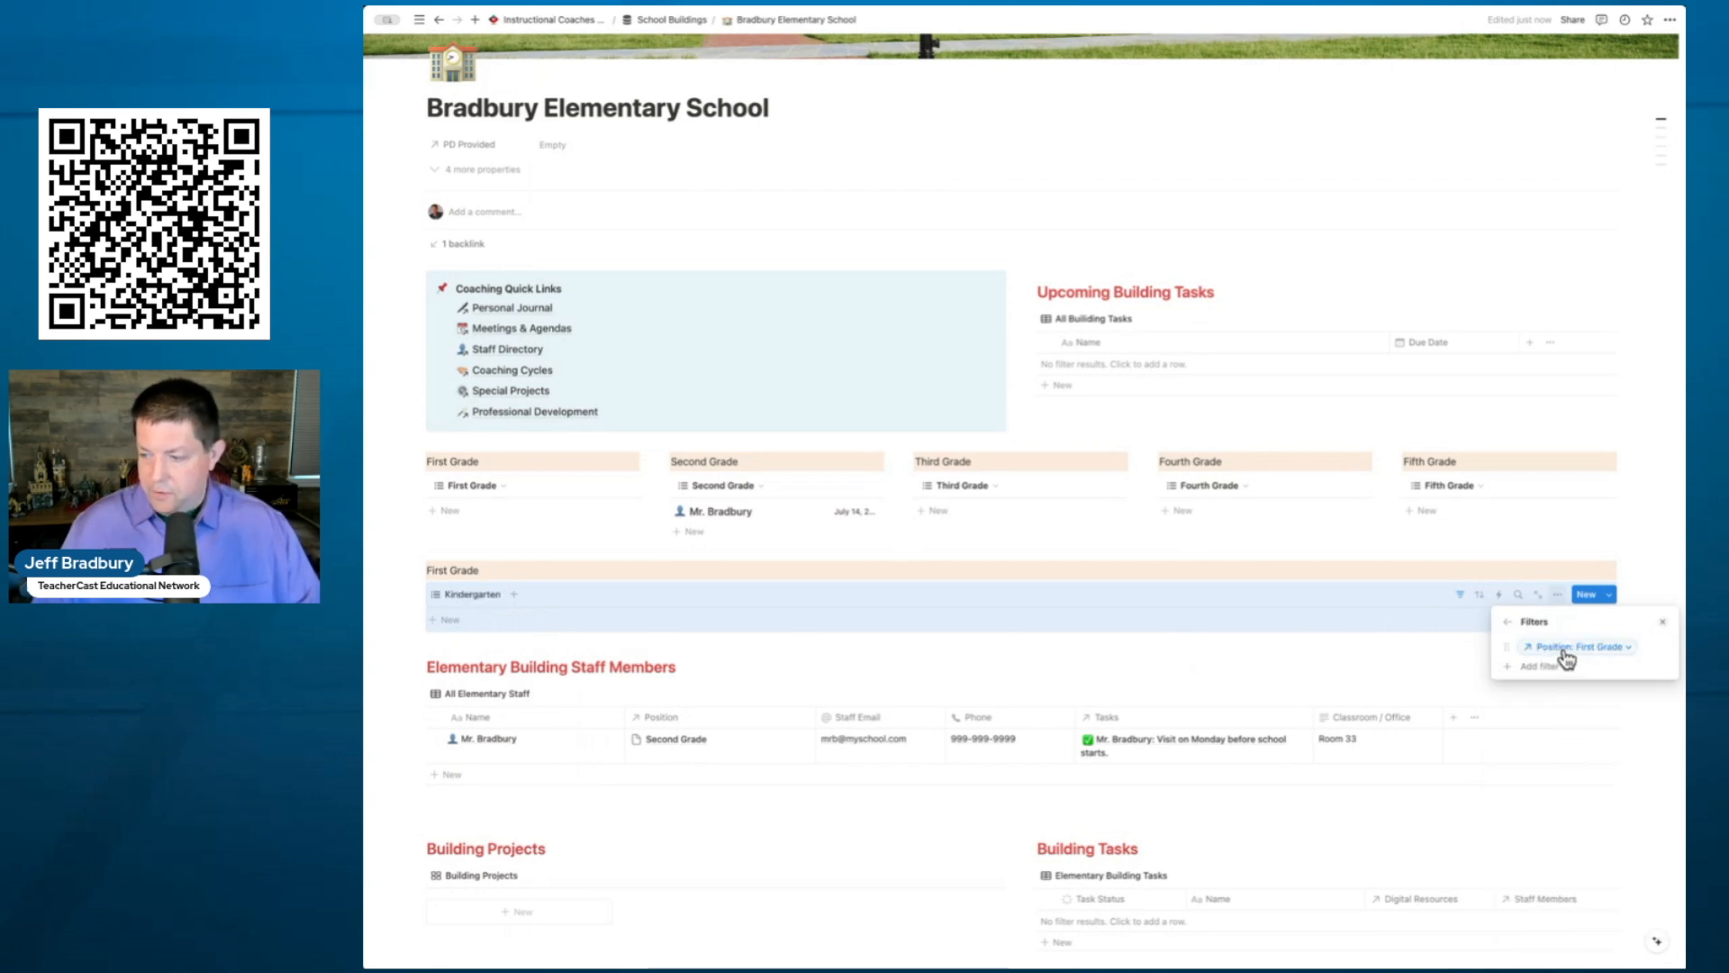
{"action": "left_click", "coordinate": [1630, 656]}
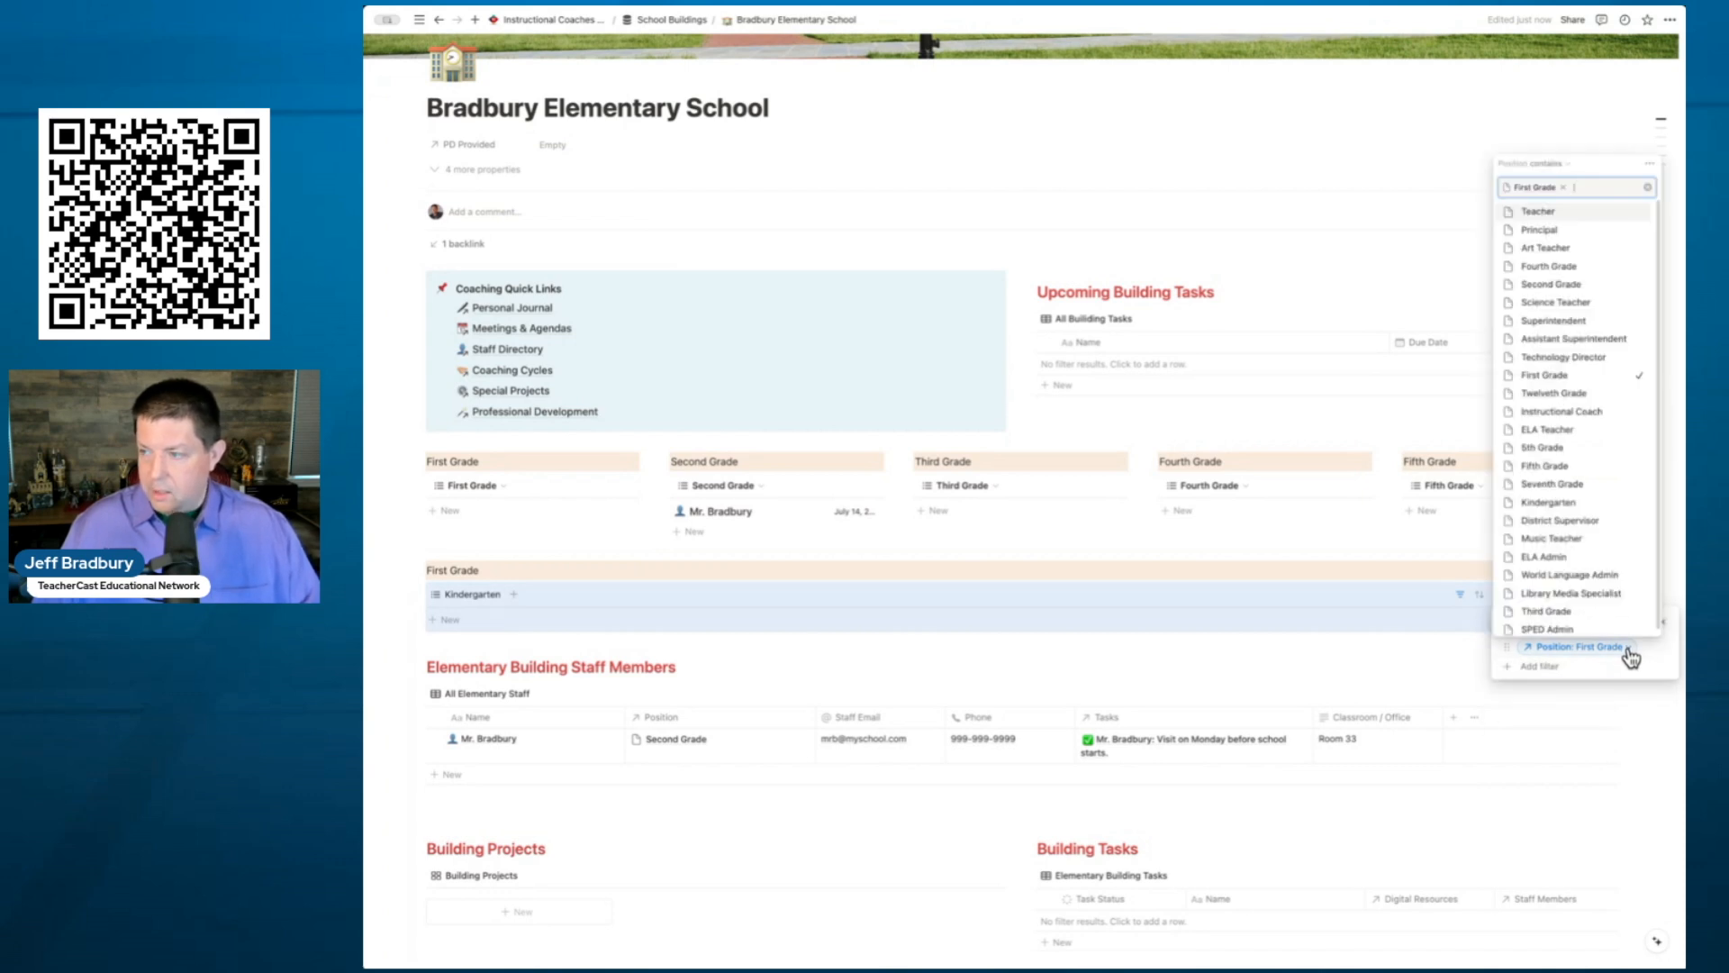
{"action": "type", "text": "ki"}
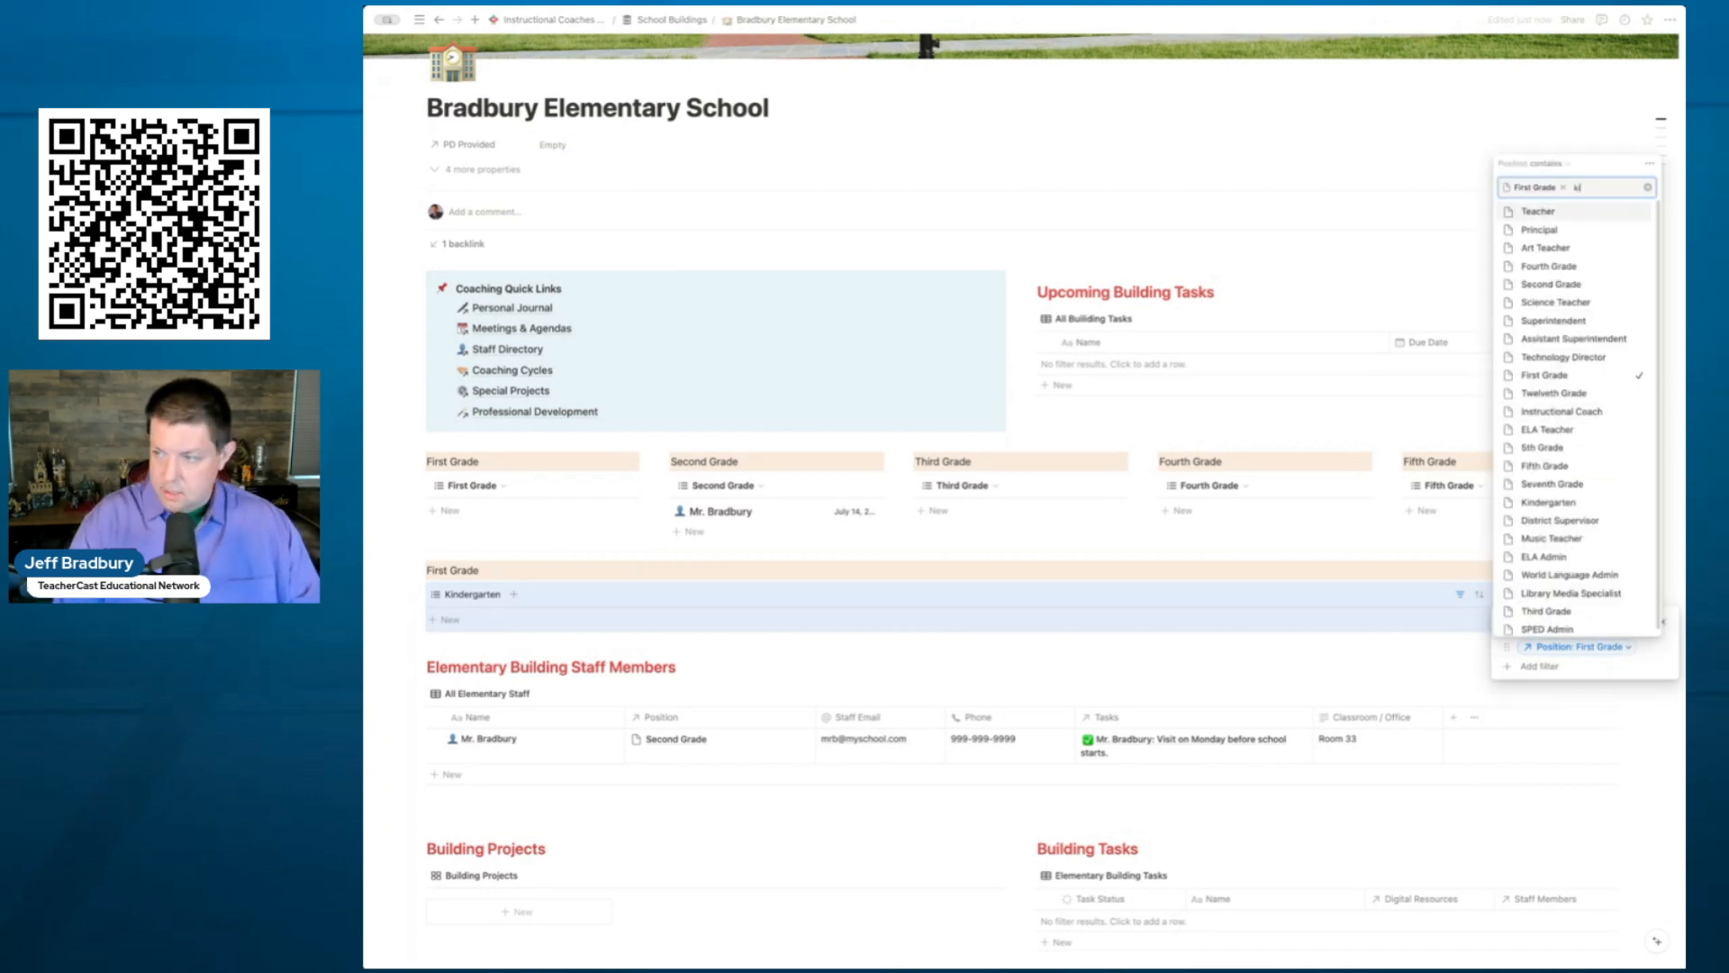
{"action": "left_click", "coordinate": [1545, 623]}
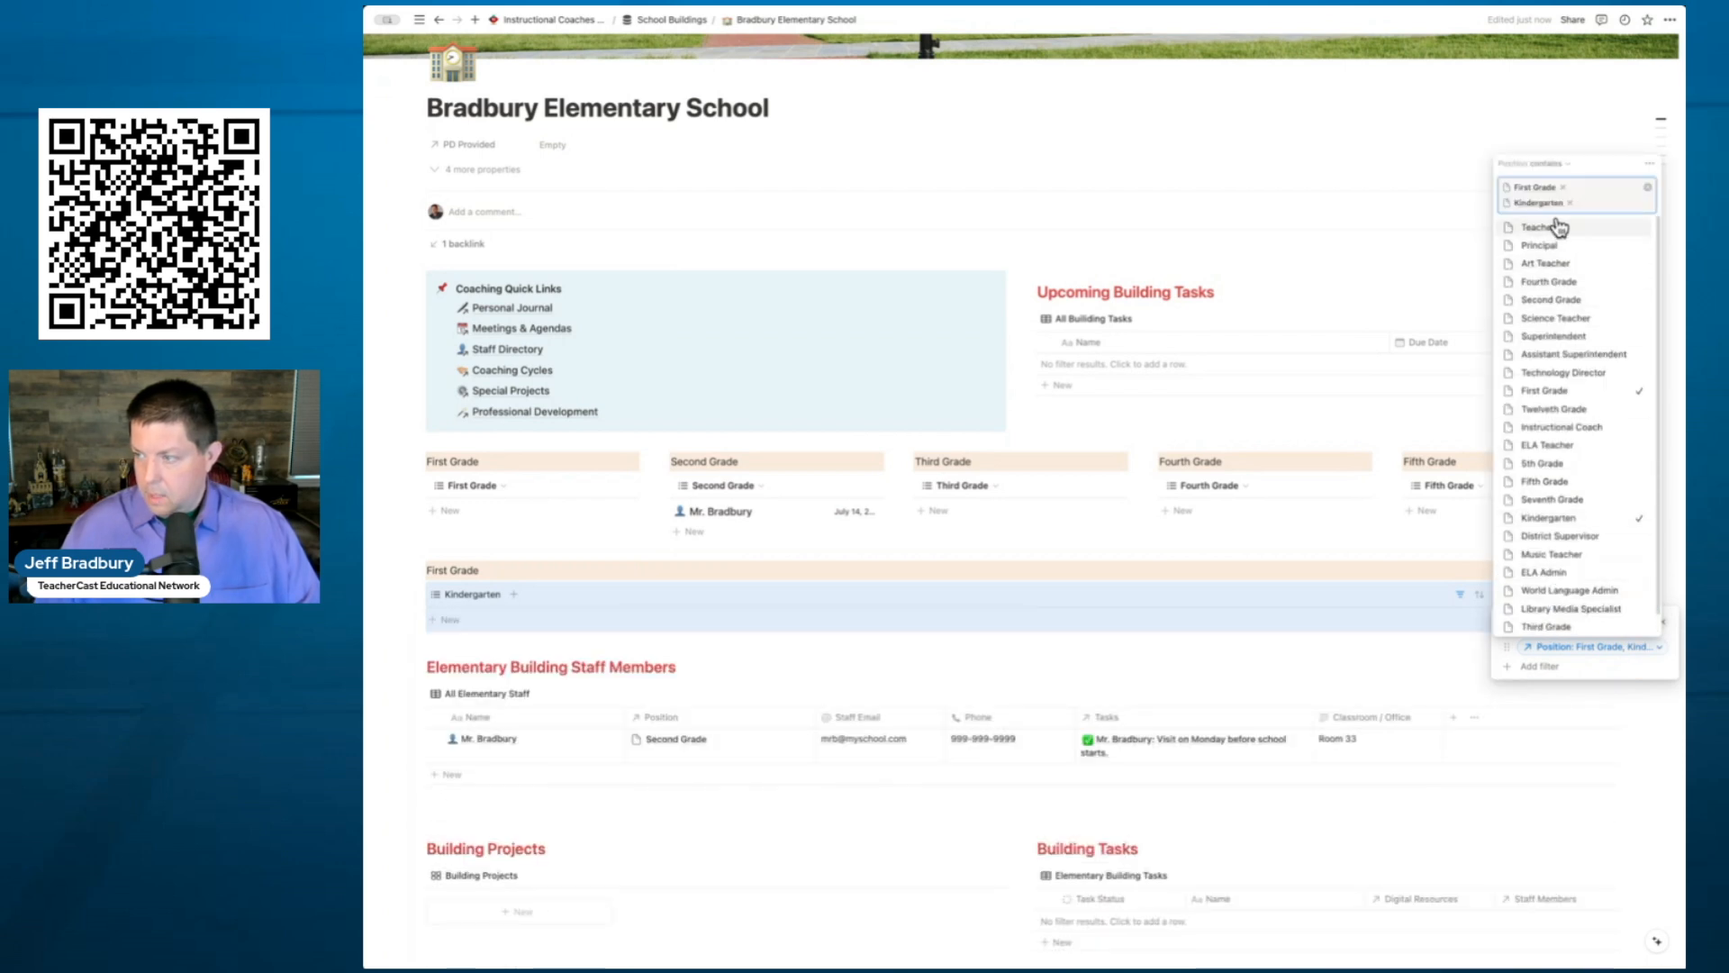
{"action": "left_click", "coordinate": [1565, 188]}
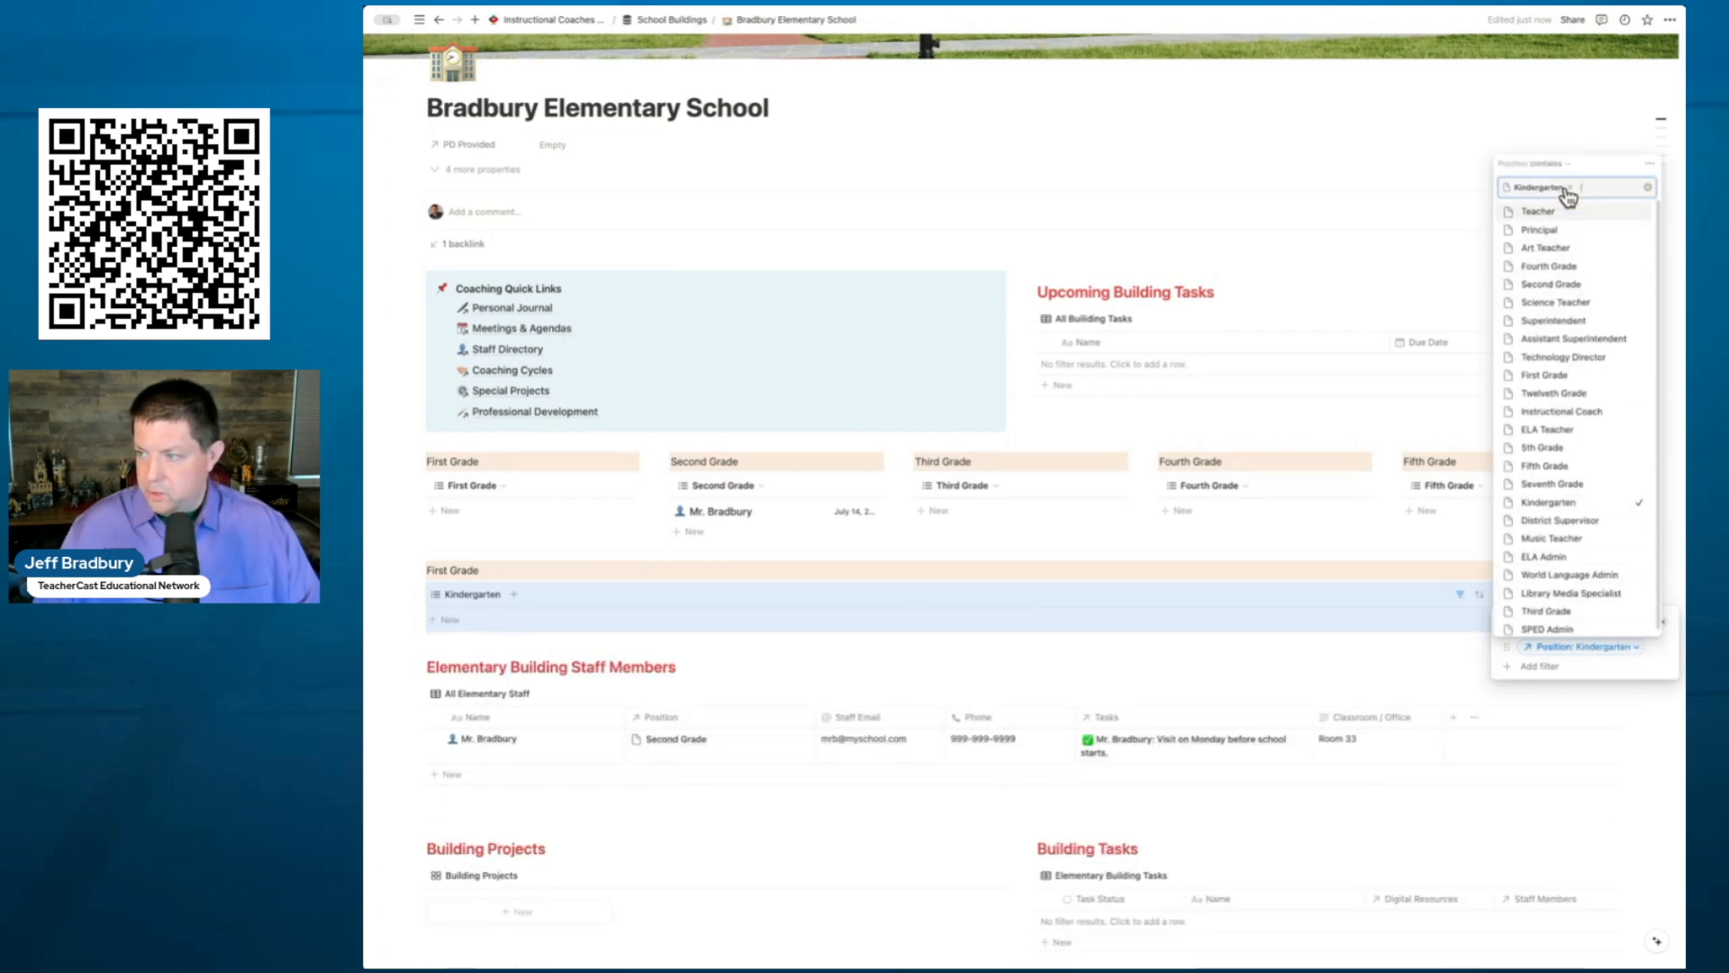
{"action": "left_click", "coordinate": [530, 656]}
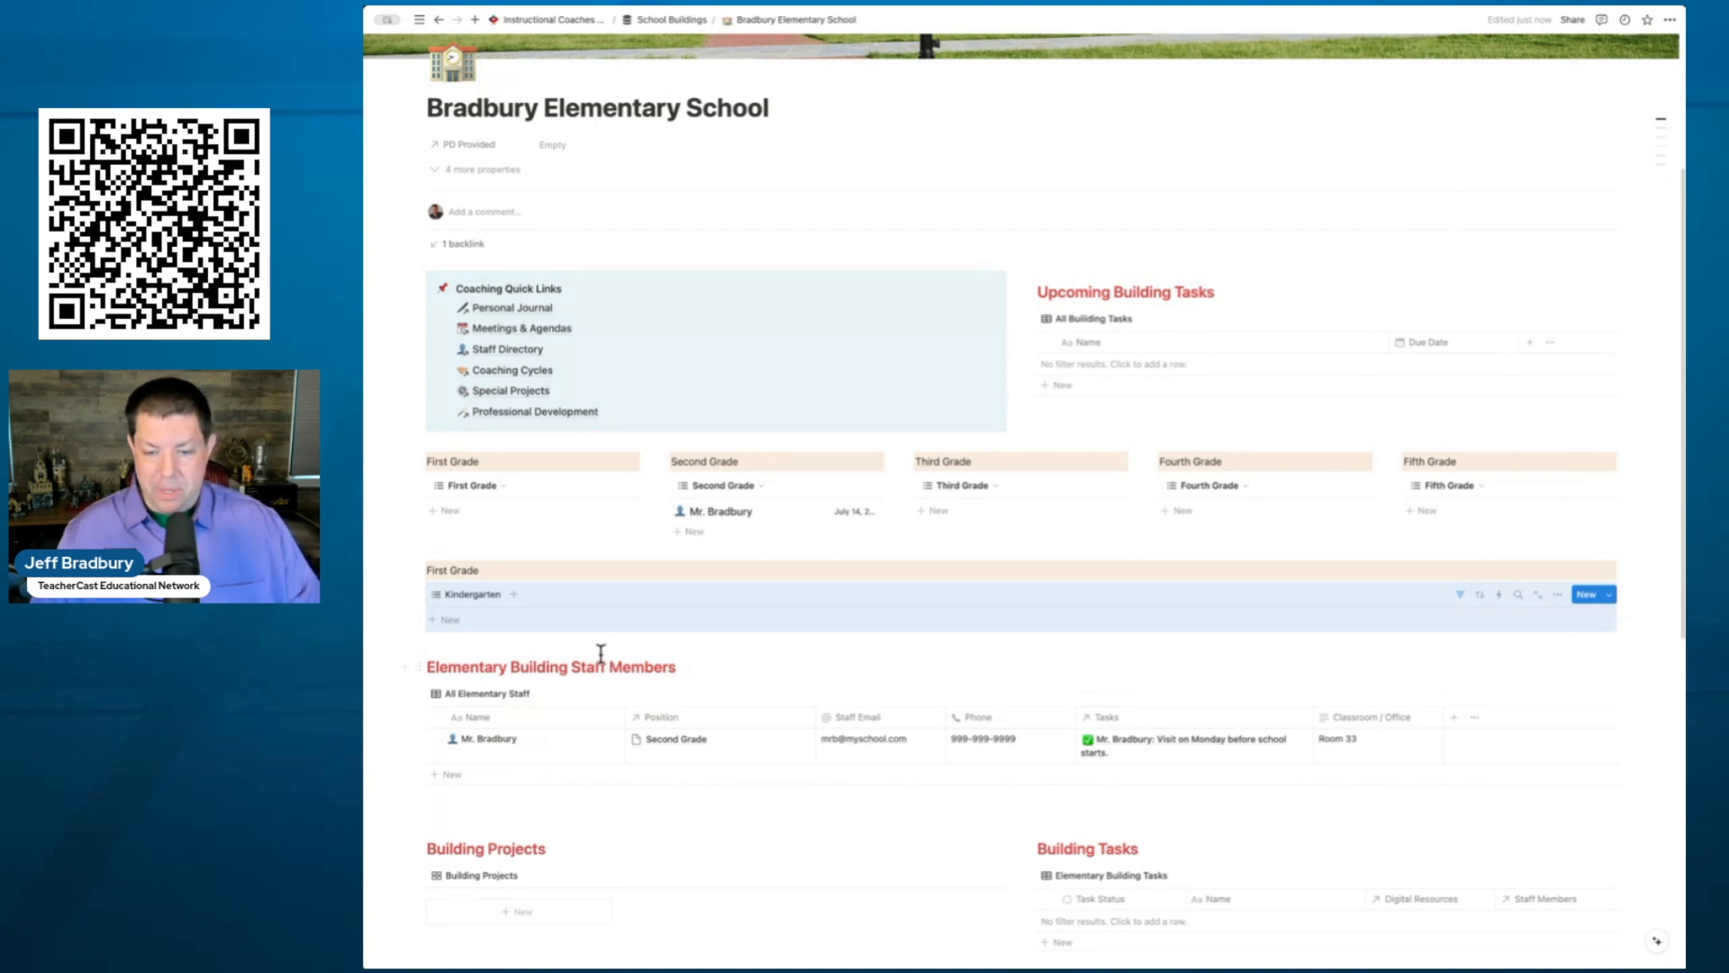
{"action": "scroll", "coordinate": [800, 772], "scroll_direction": "down", "scroll_amount": 2}
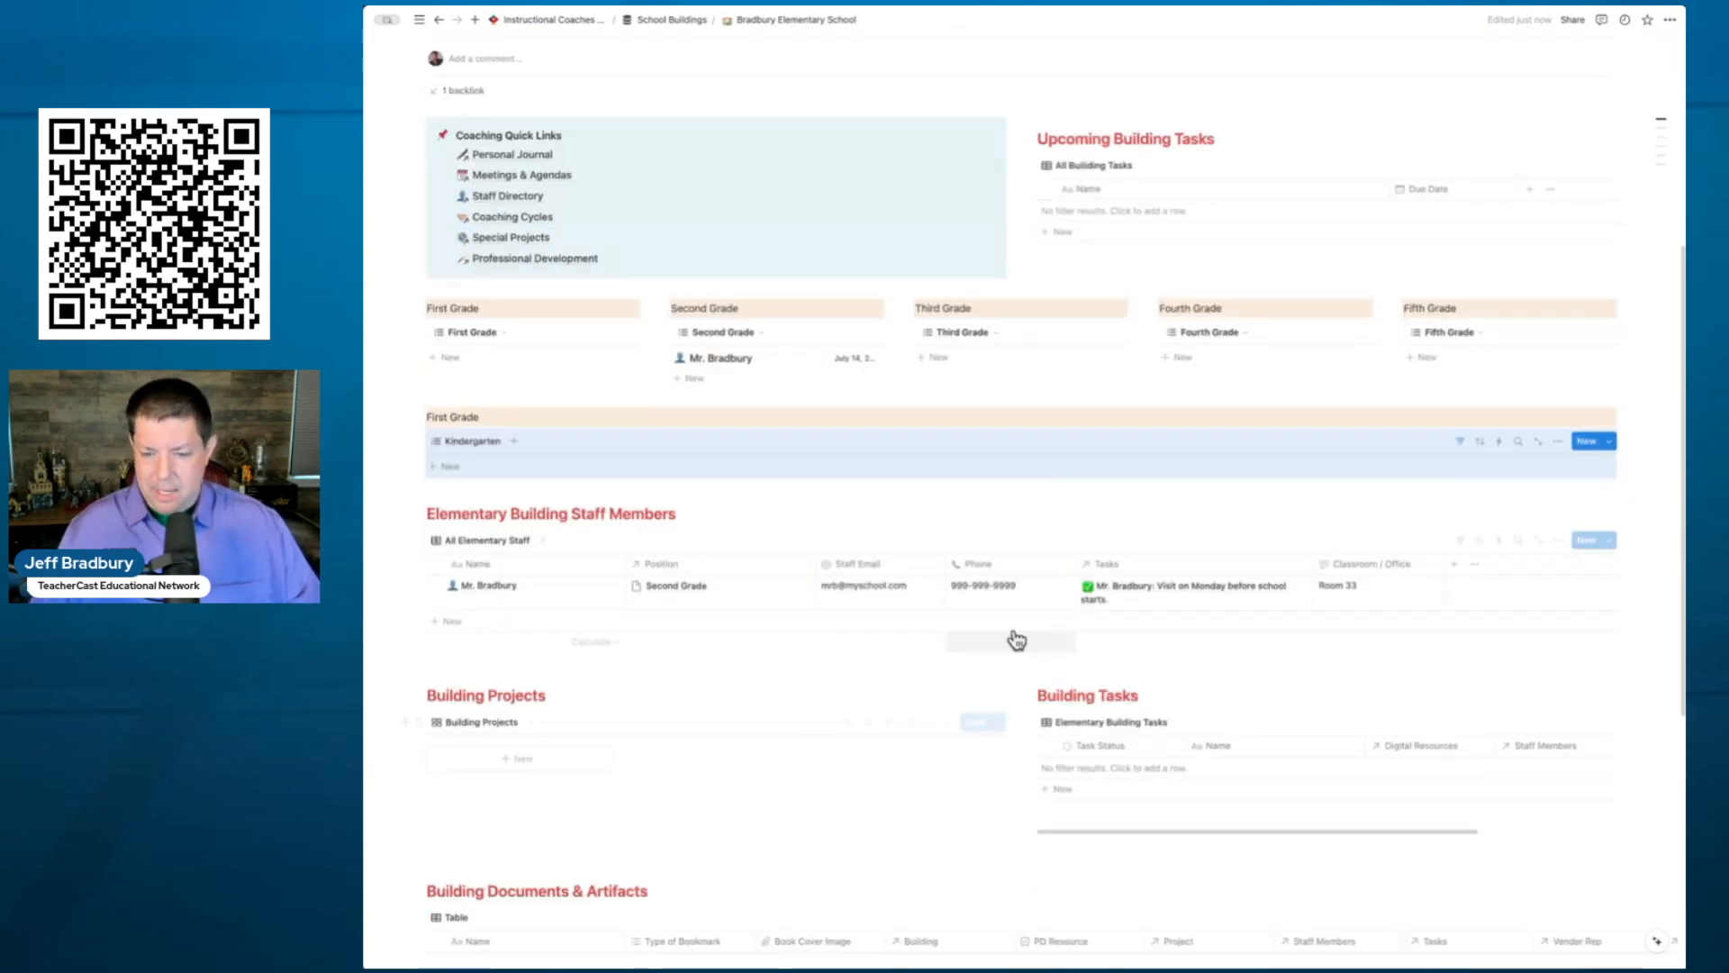
- Add a new staff entry titled 'My Kindergarten Teacher'
{"action": "left_click", "coordinate": [1584, 539]}
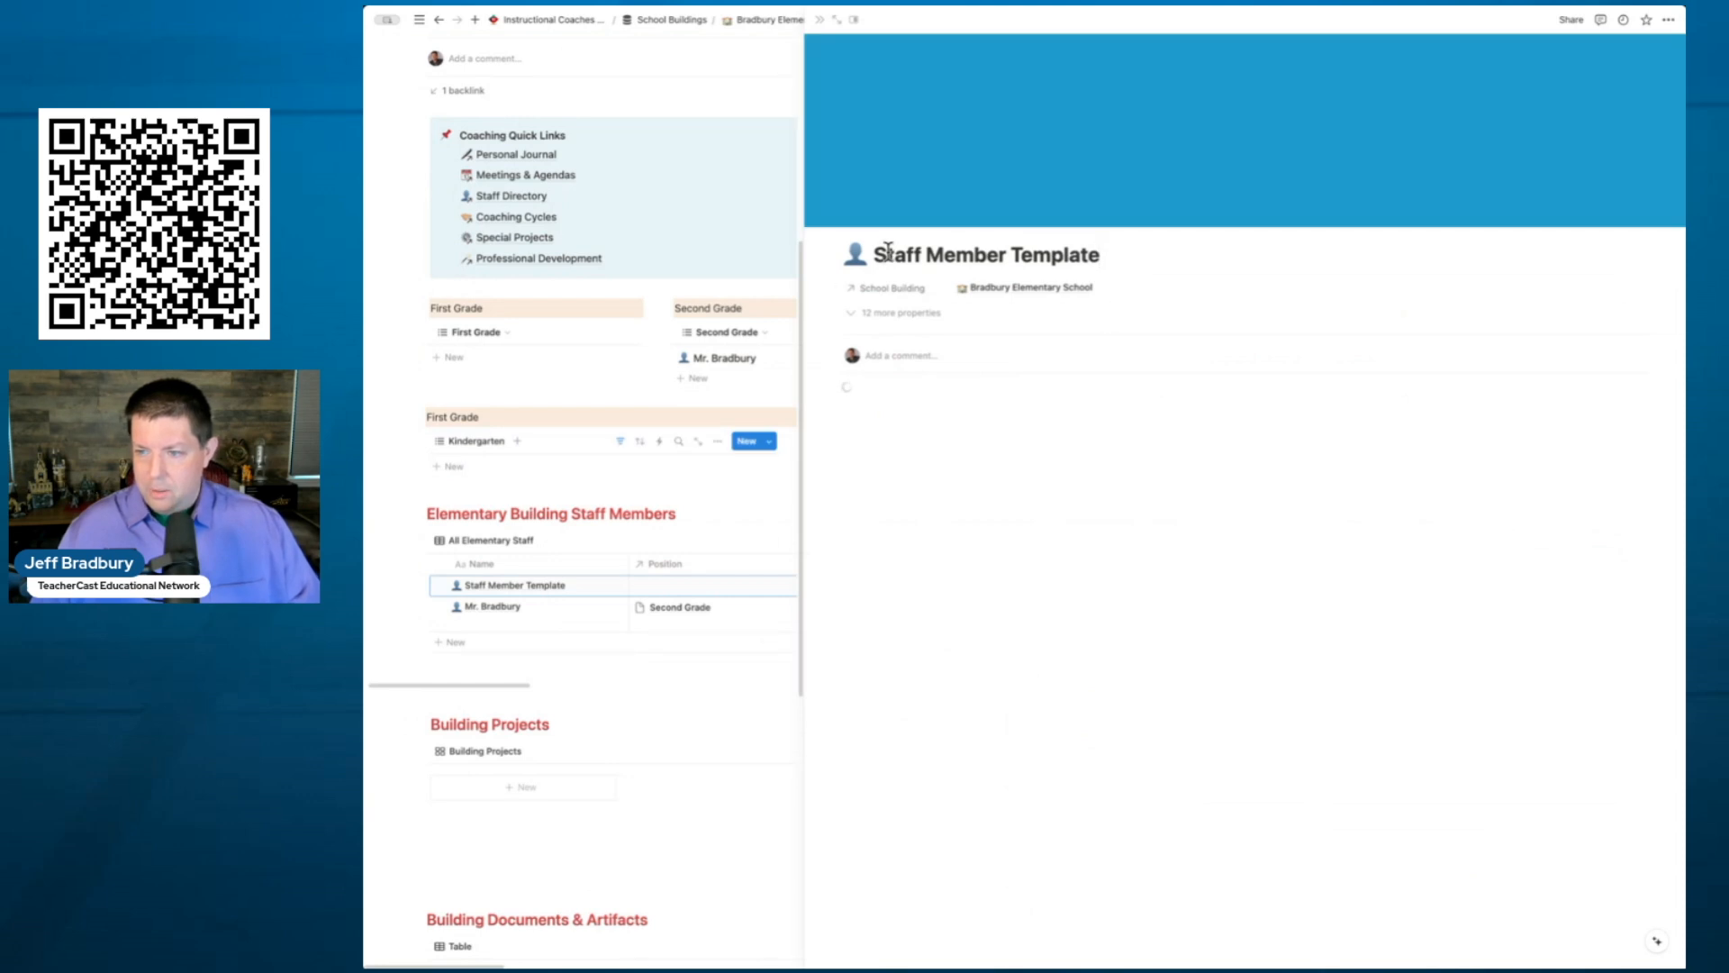
{"action": "left_click_drag", "start_coordinate": [883, 255], "coordinate": [1094, 259]}
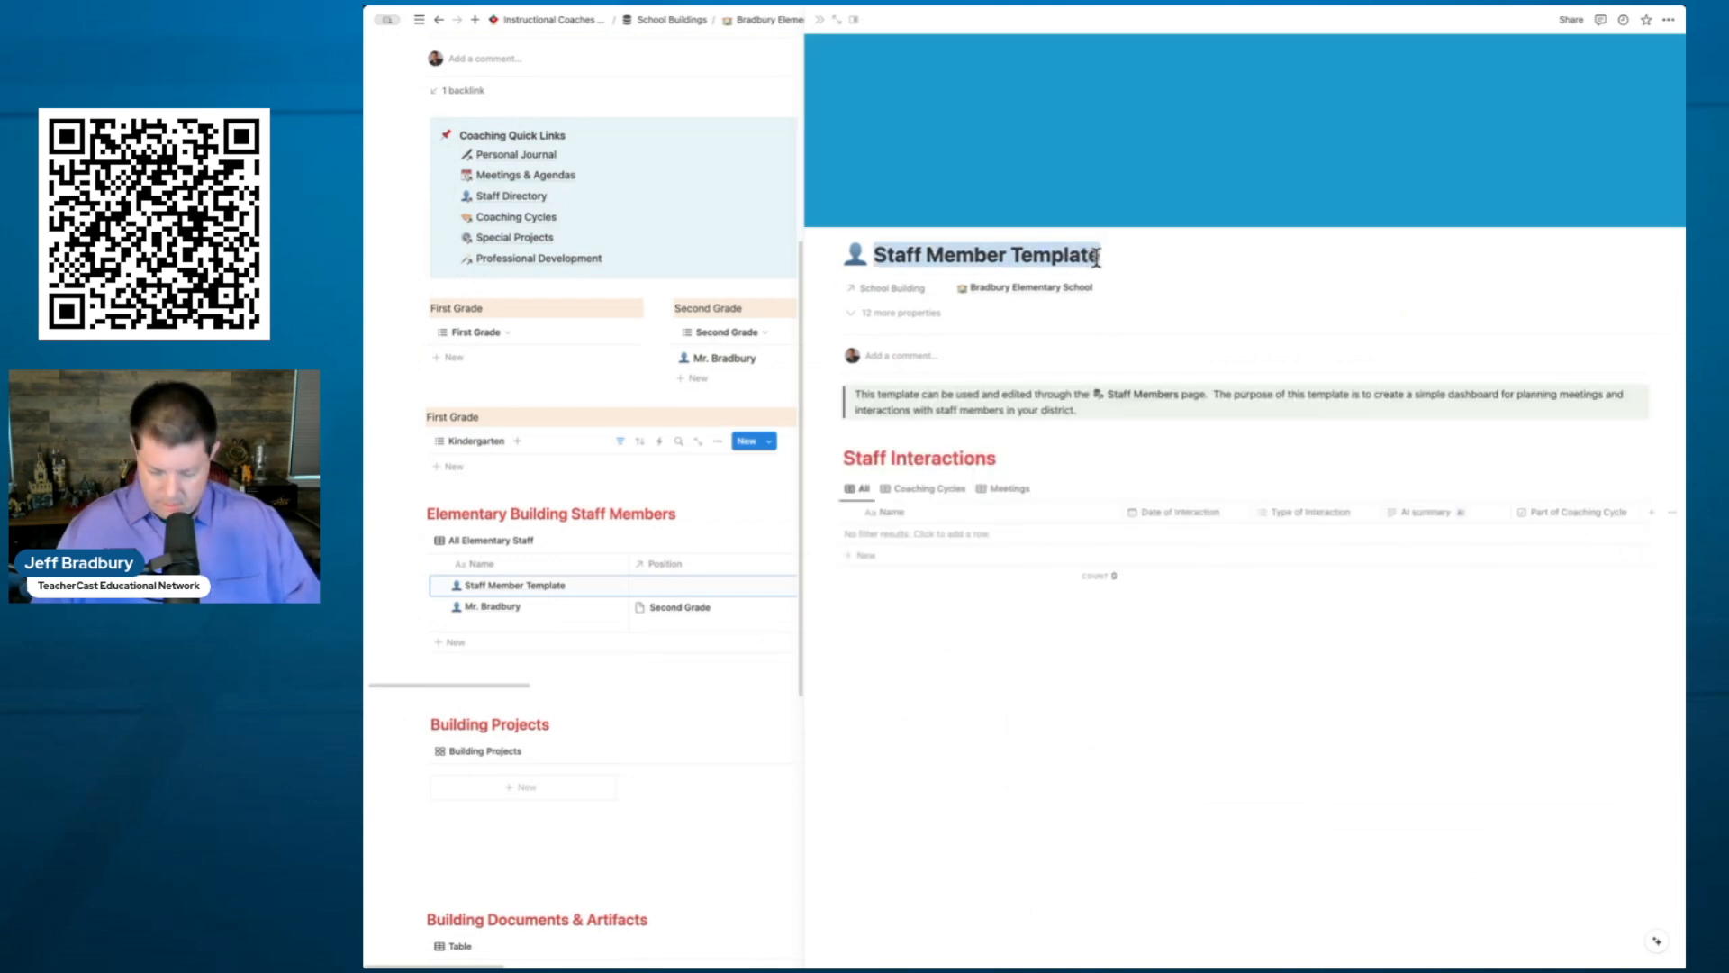
{"action": "type", "text": "My Kin"}
{"action": "key", "text": "BackSpace"}
{"action": "key", "text": "BackSpace"}
{"action": "key", "text": "BackSpace"}
{"action": "key", "text": "BackSpace"}
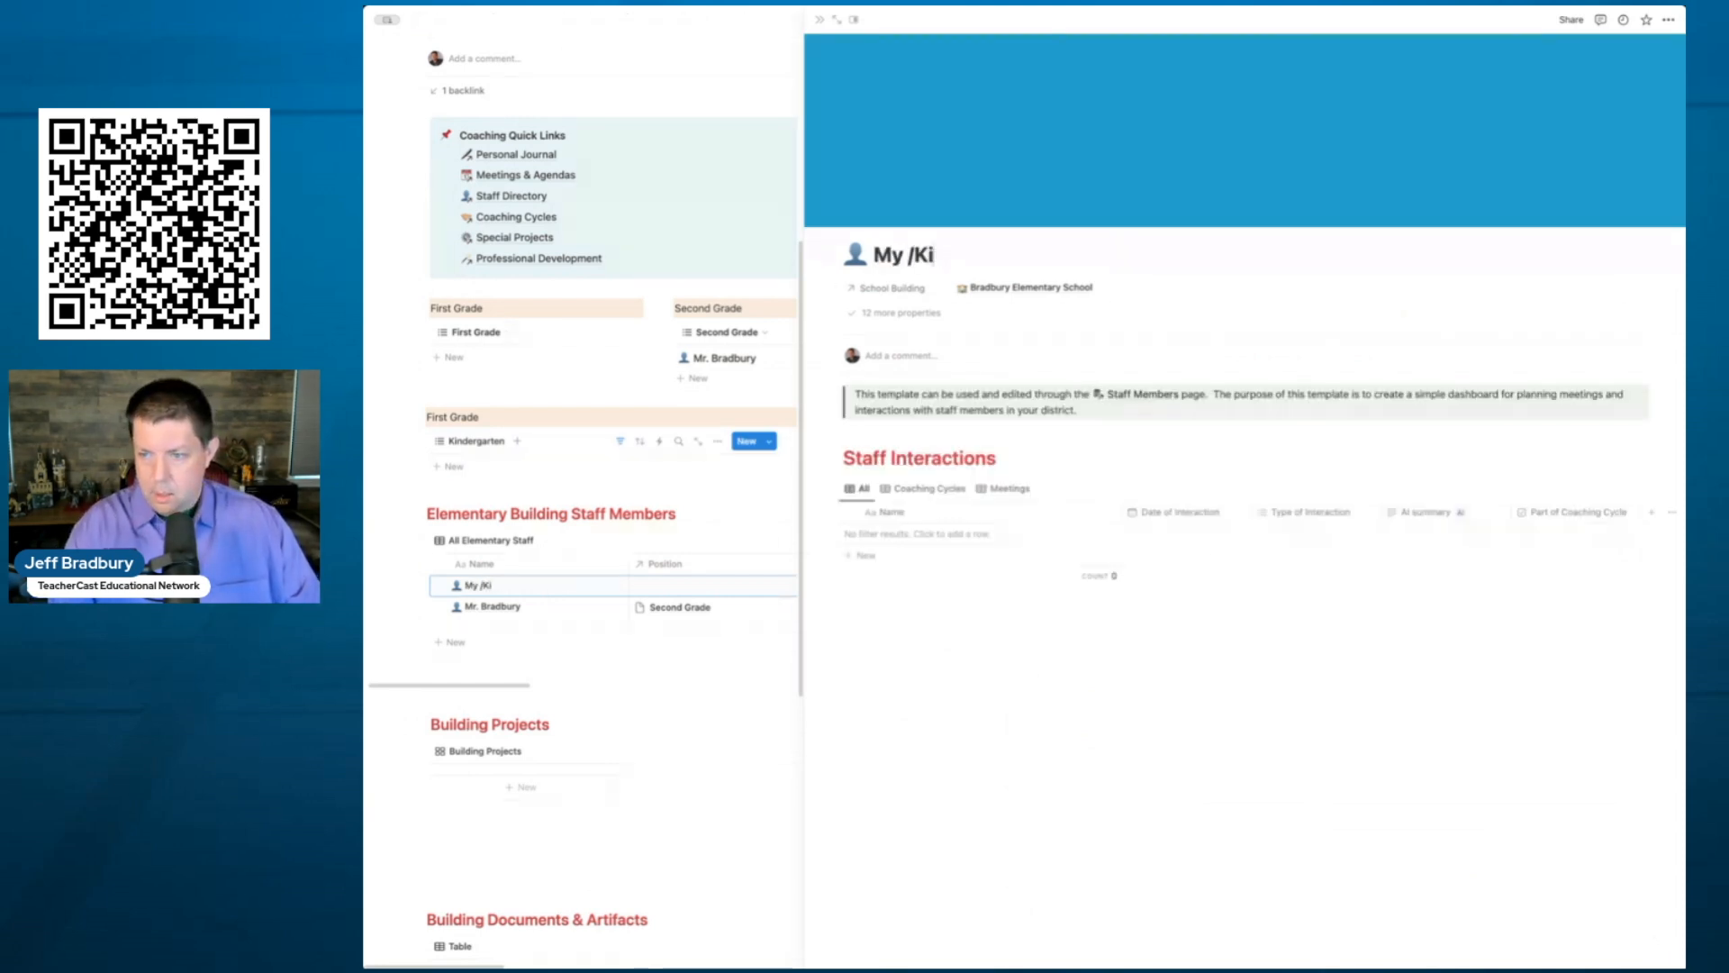
{"action": "type", "text": "Kindergarte"}
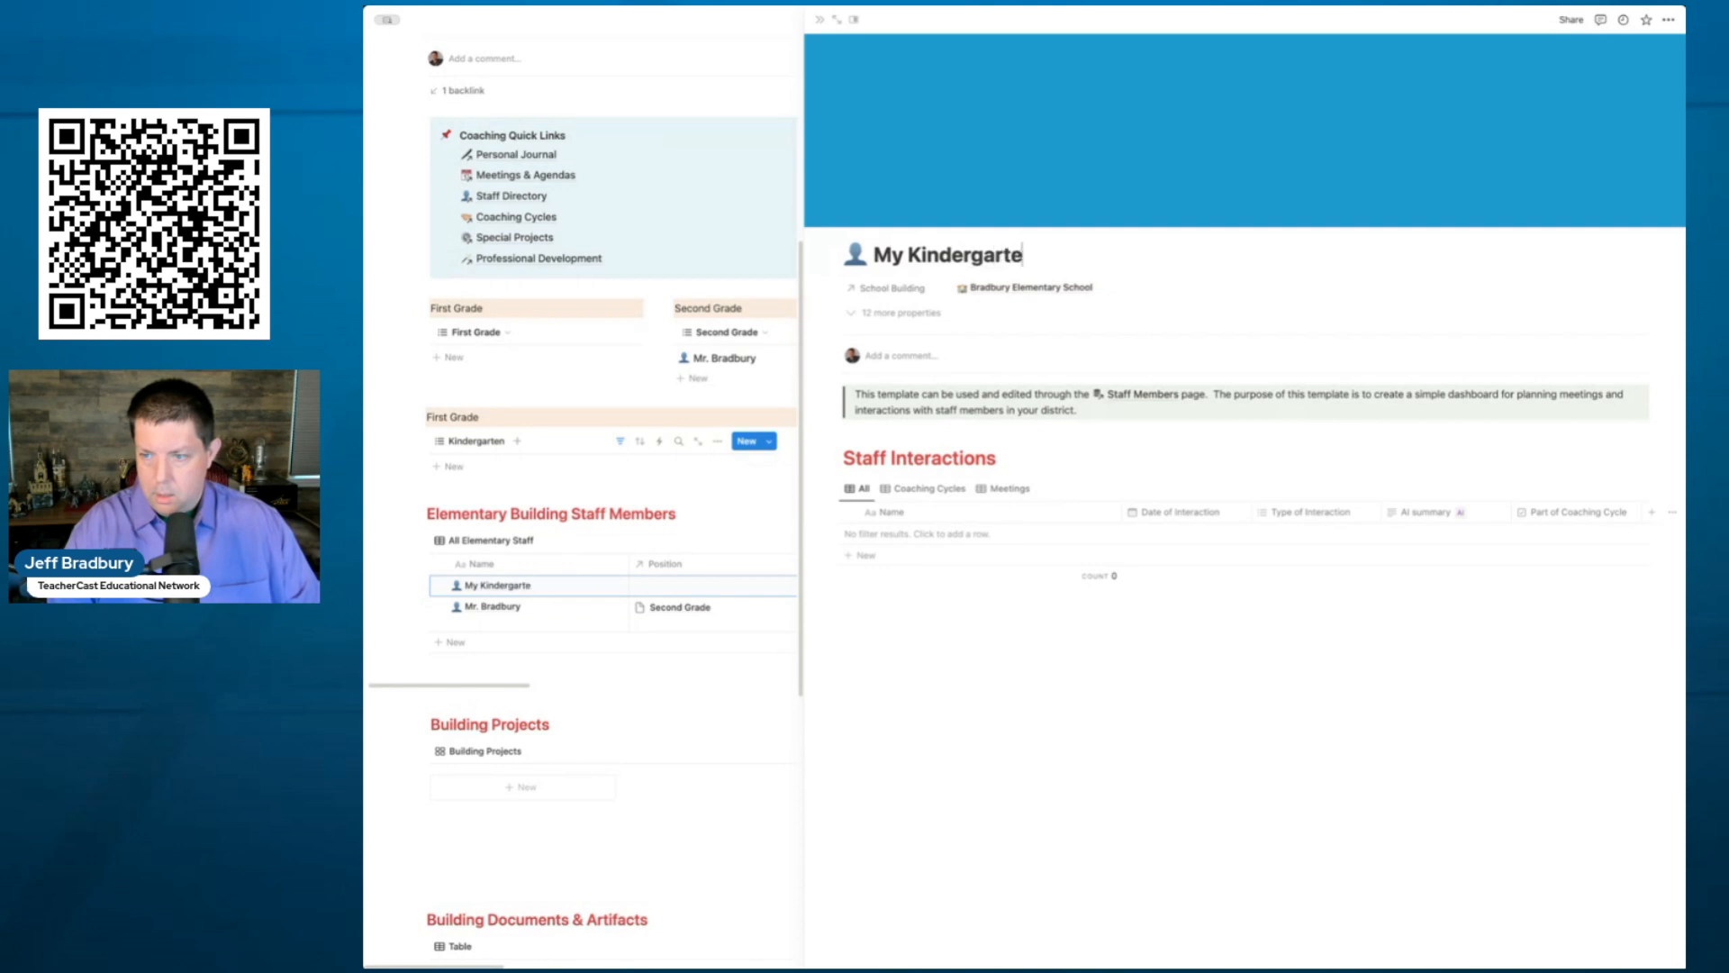
{"action": "type", "text": "n Teacher"}
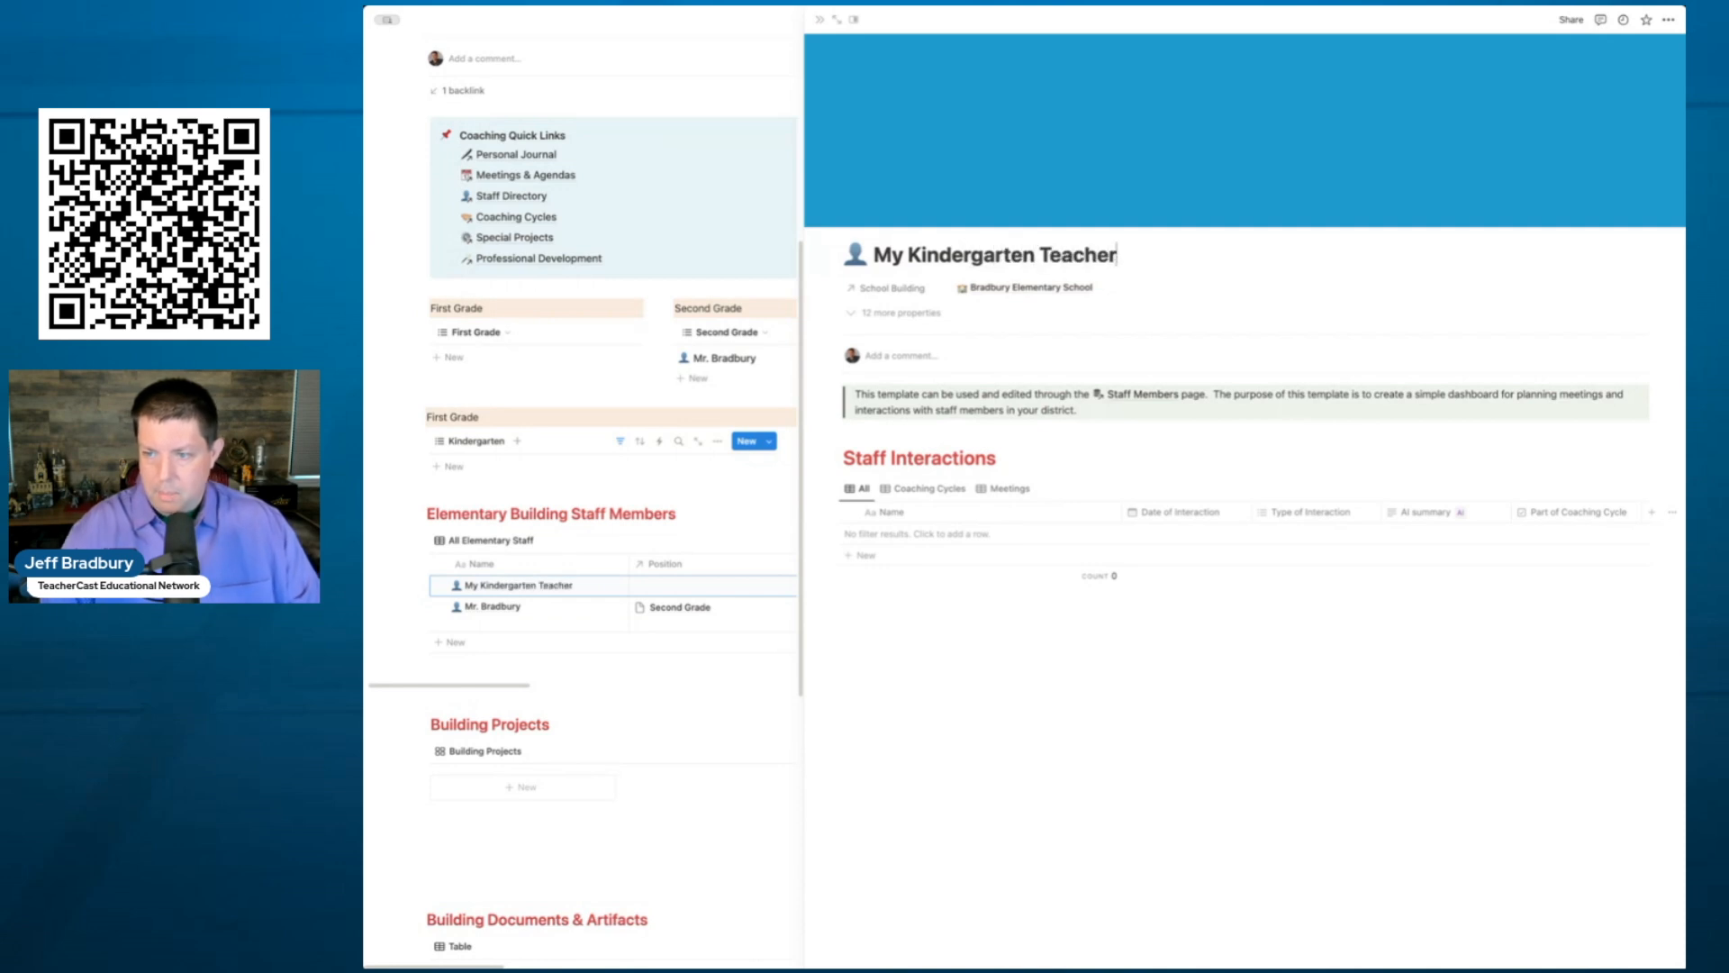
- Set the new teacher's Position to Kindergarten and close the page preview
{"action": "left_click", "coordinate": [915, 321]}
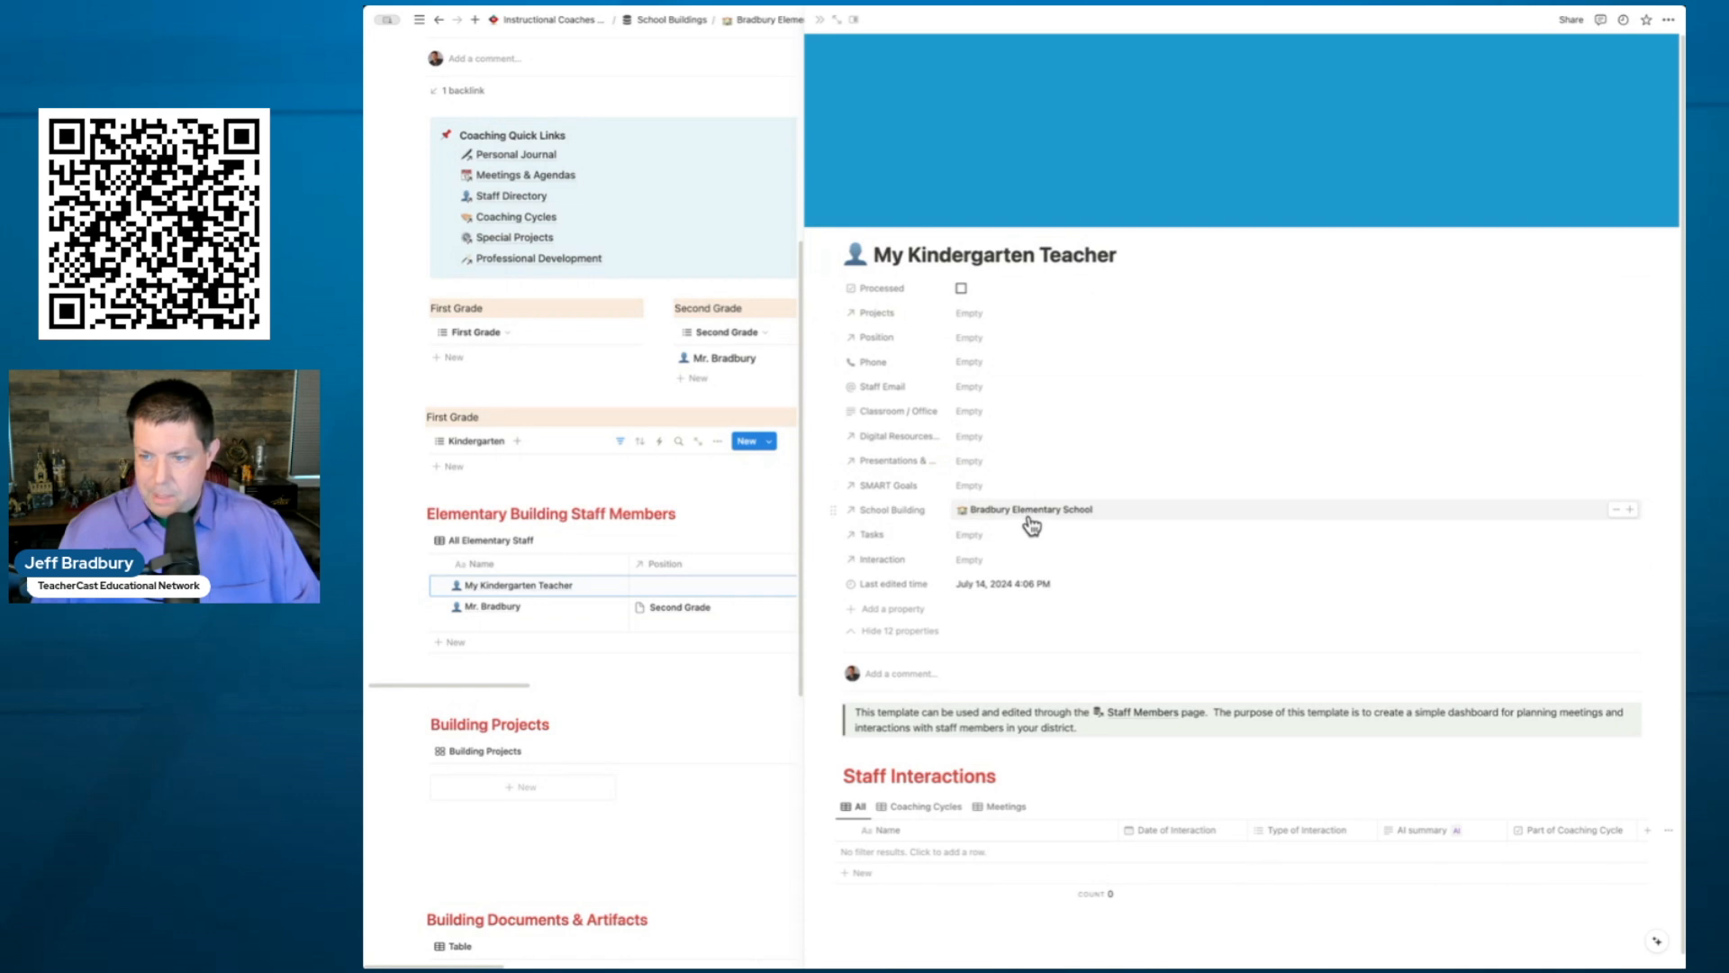
{"action": "left_click", "coordinate": [966, 340]}
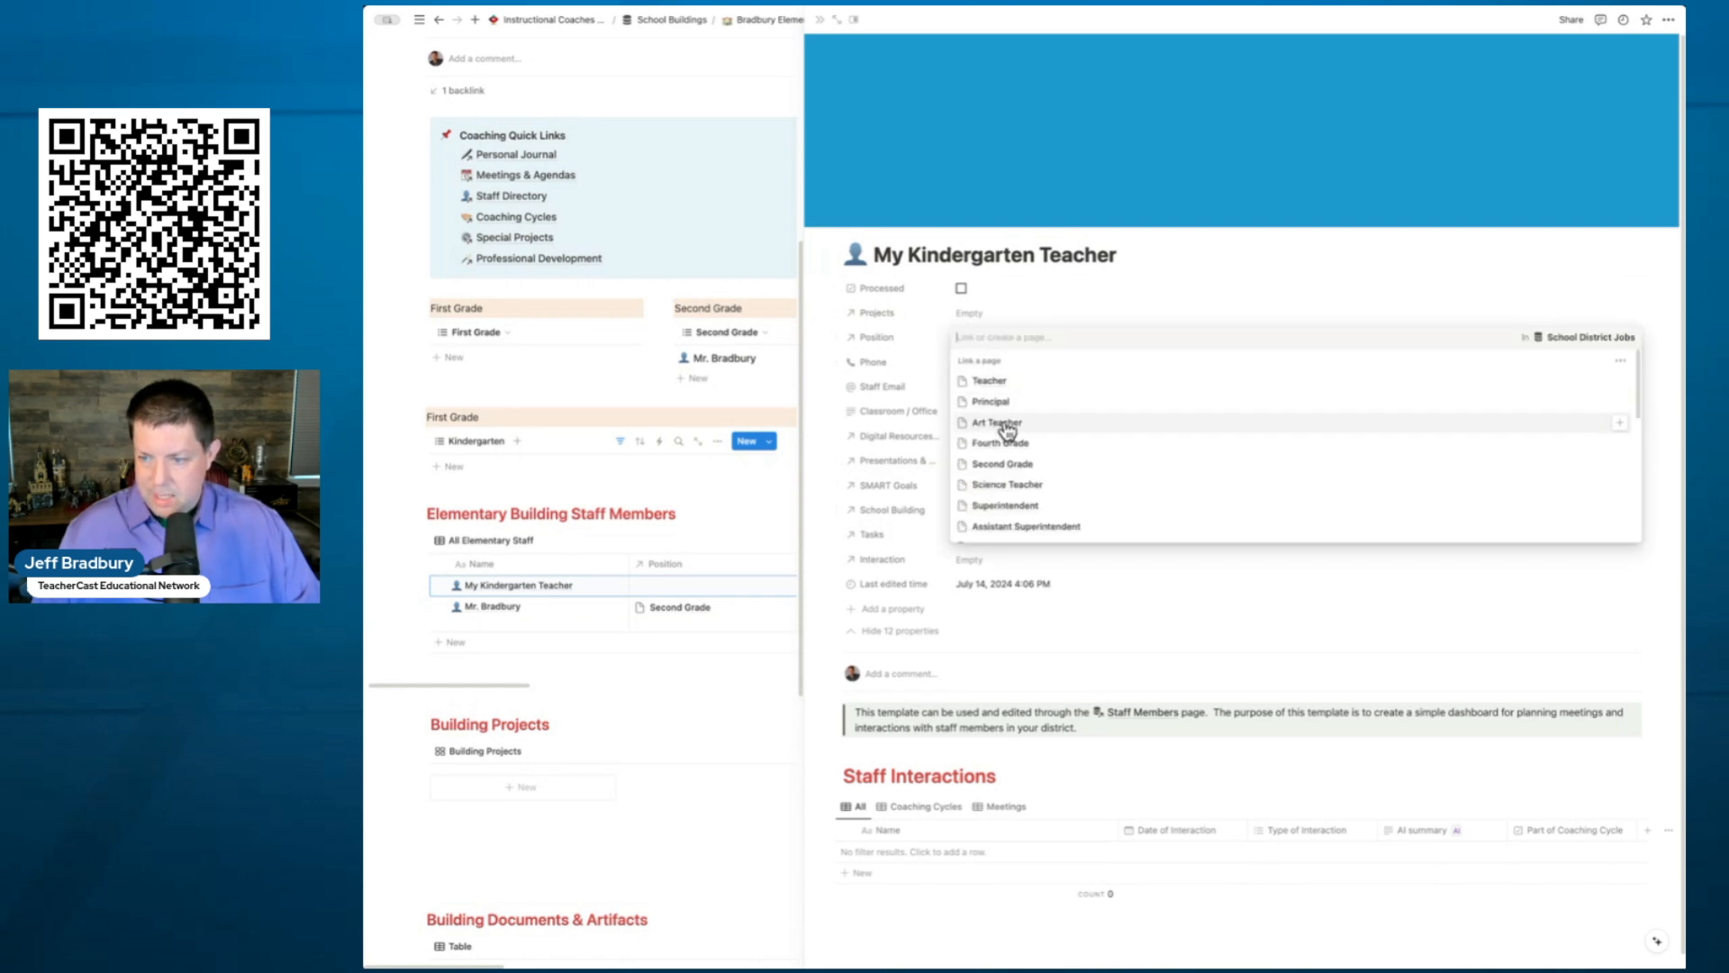
{"action": "type", "text": "kinder"}
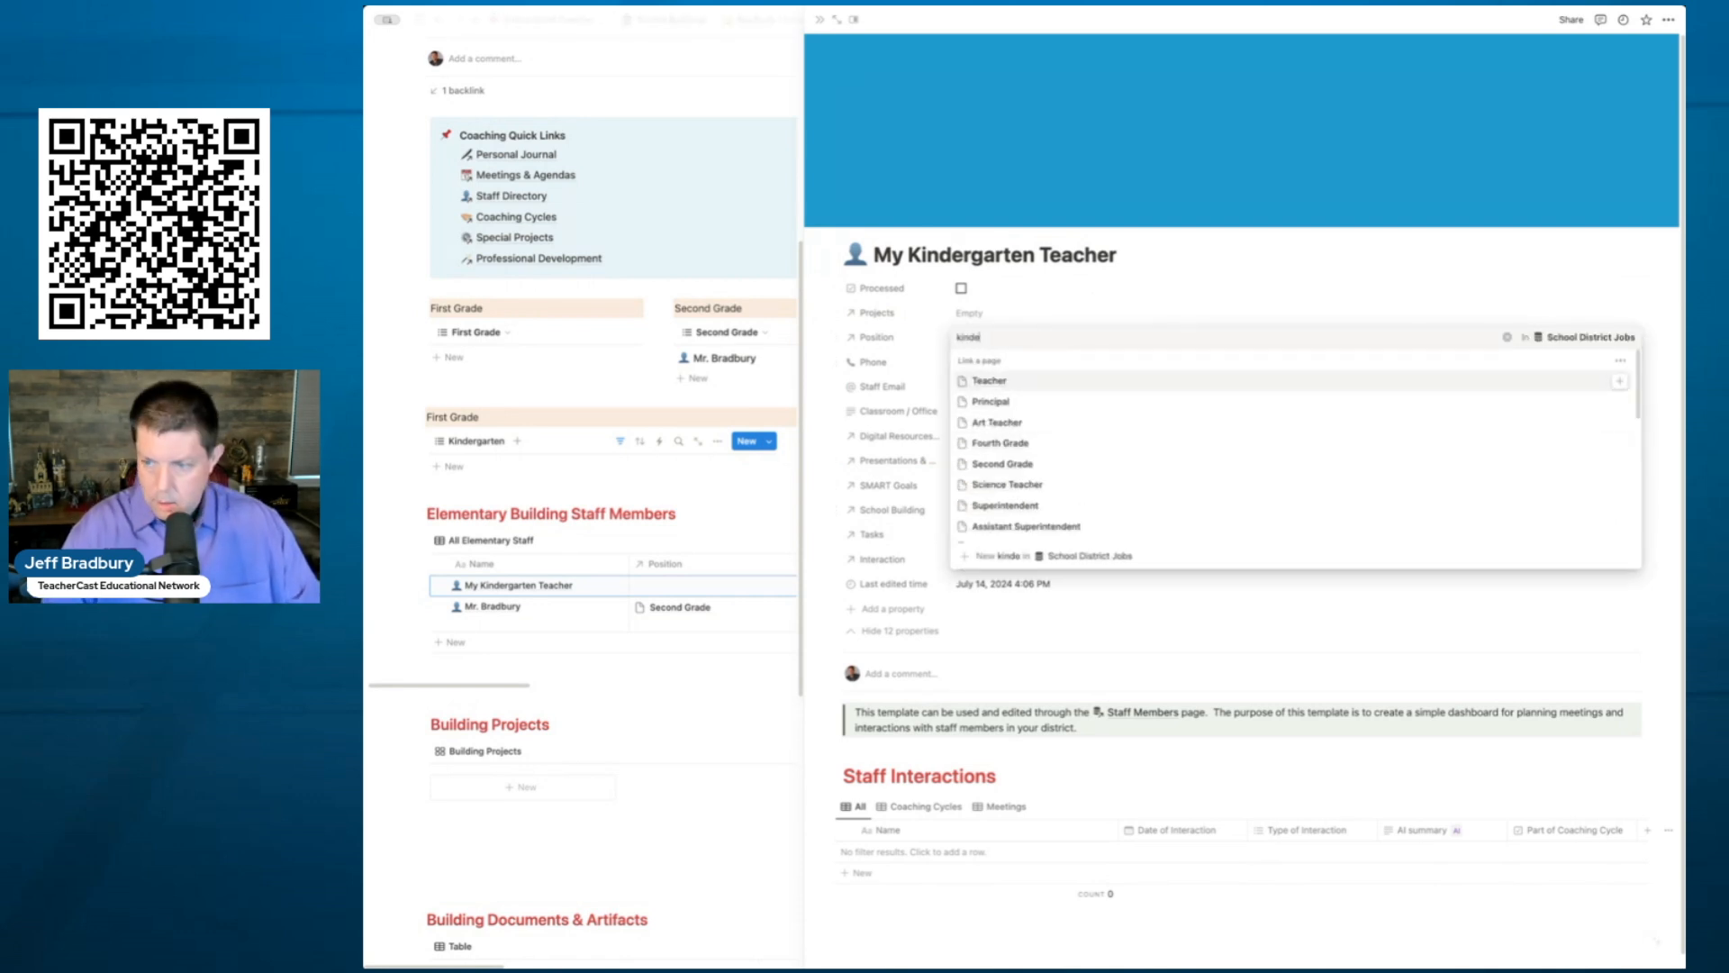
{"action": "left_click", "coordinate": [1628, 384]}
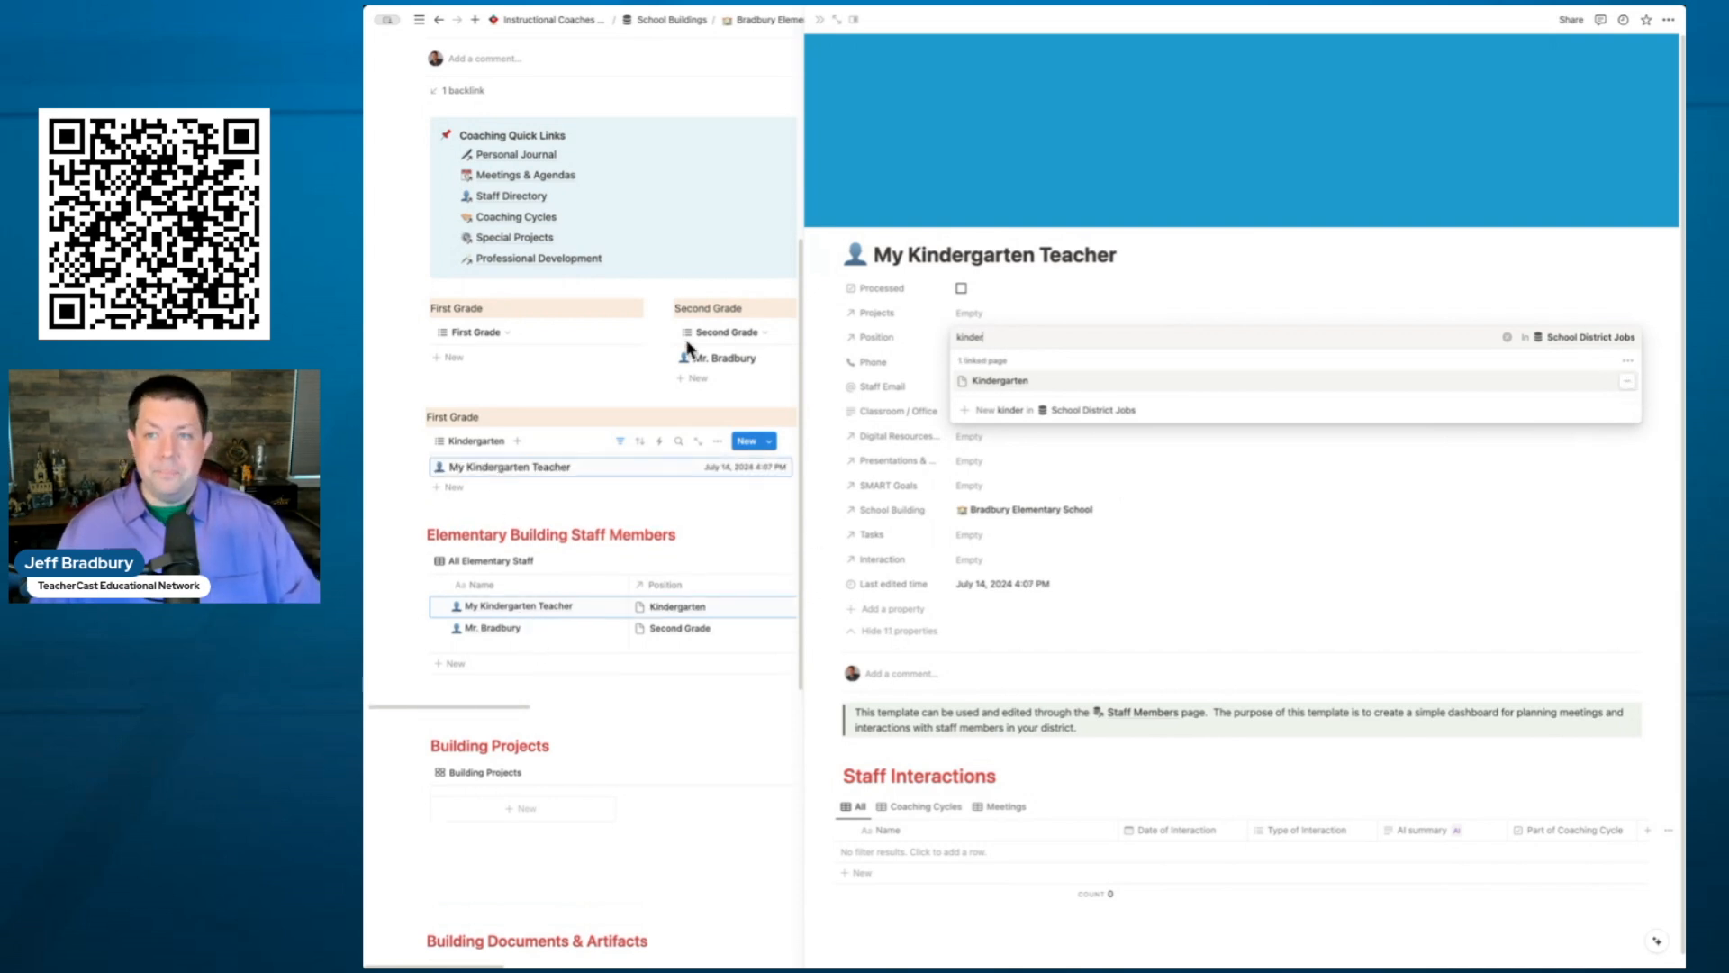
{"action": "left_click", "coordinate": [821, 27]}
{"action": "left_click", "coordinate": [821, 27]}
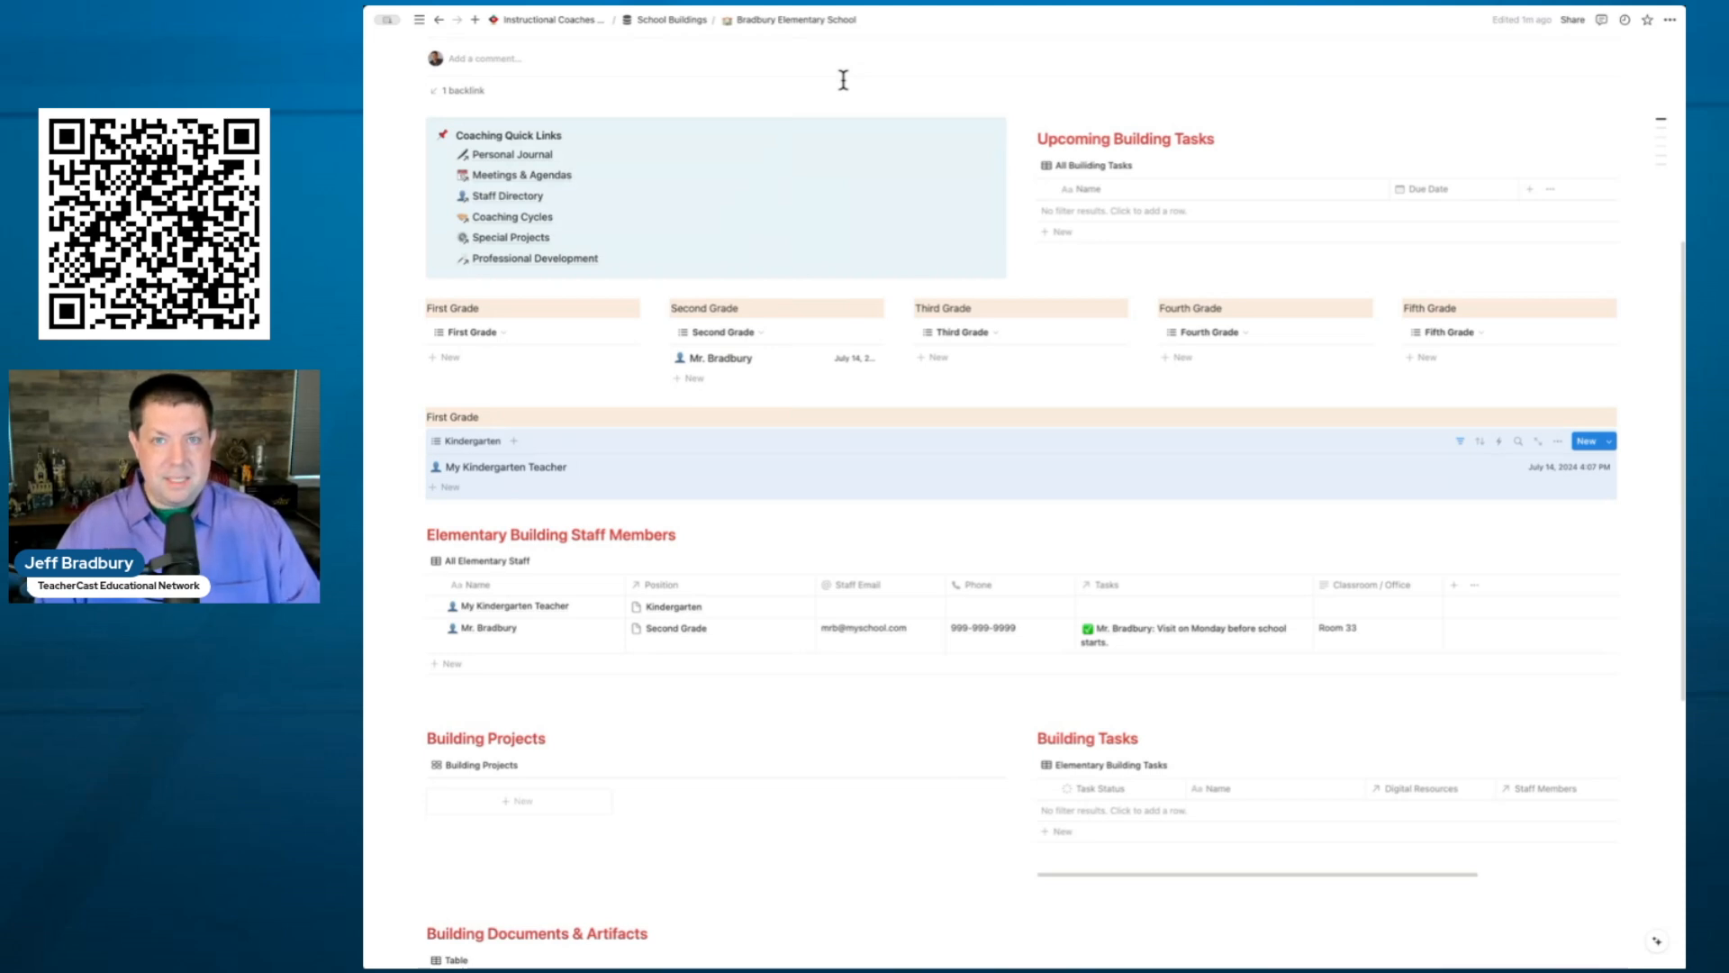
- Give the Second Grade heading a purple background color
{"action": "left_click", "coordinate": [665, 309]}
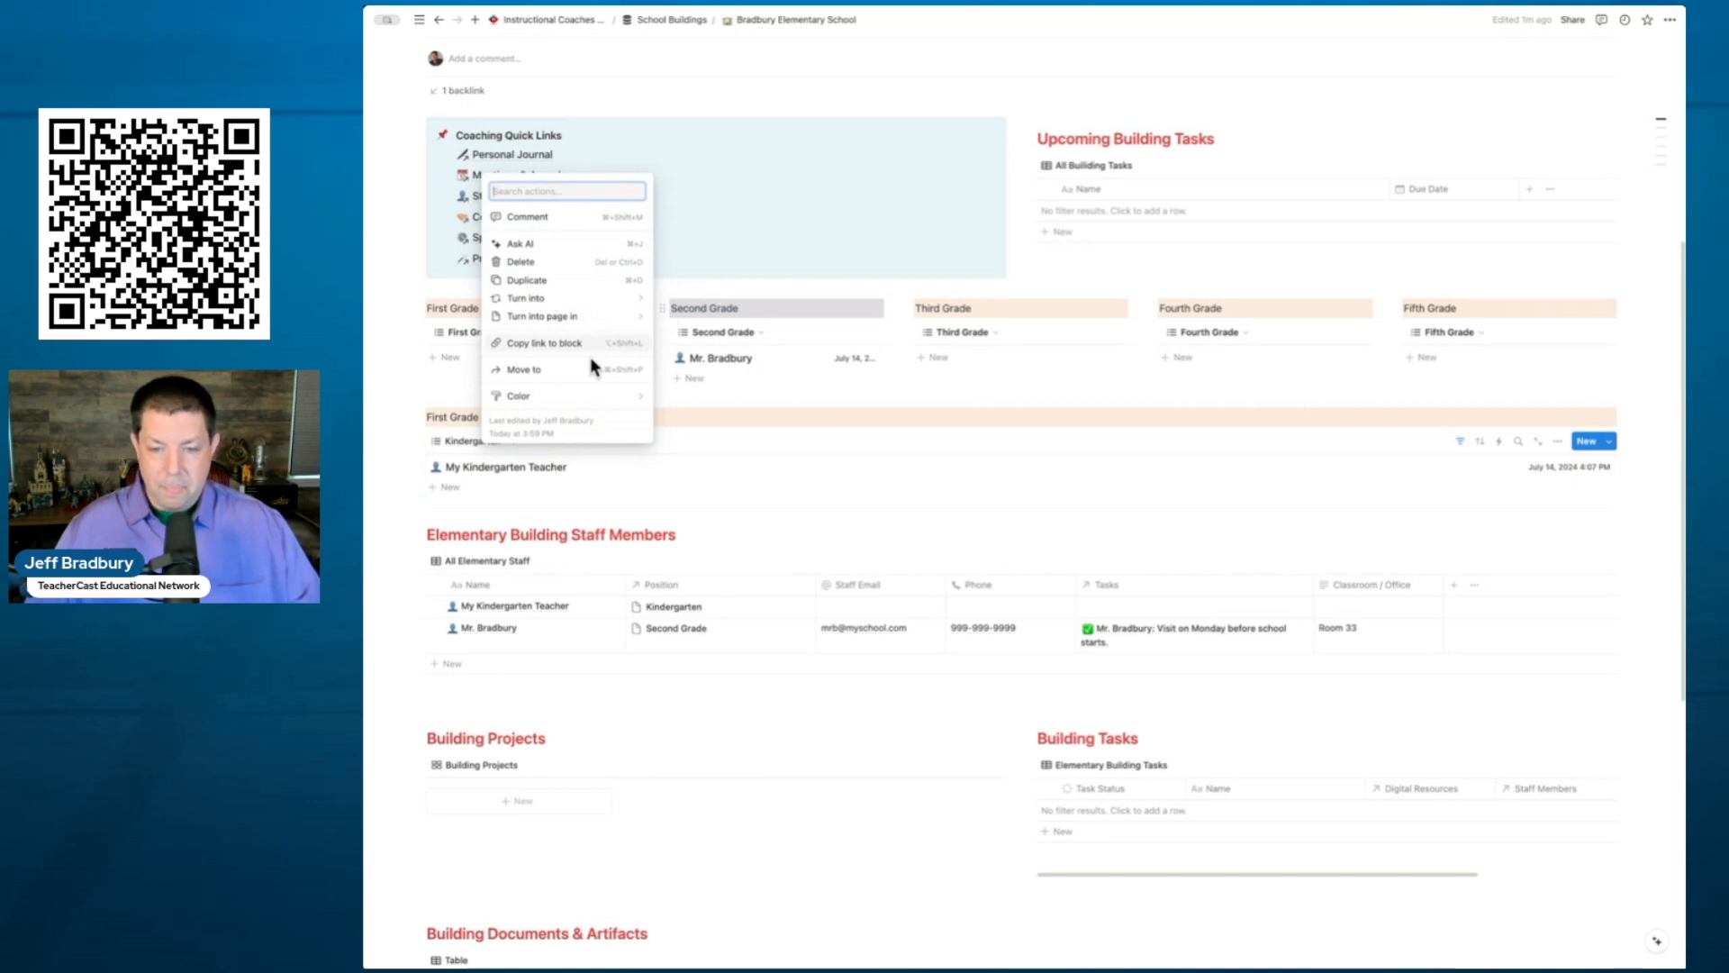
{"action": "mouse_move", "coordinate": [573, 397]}
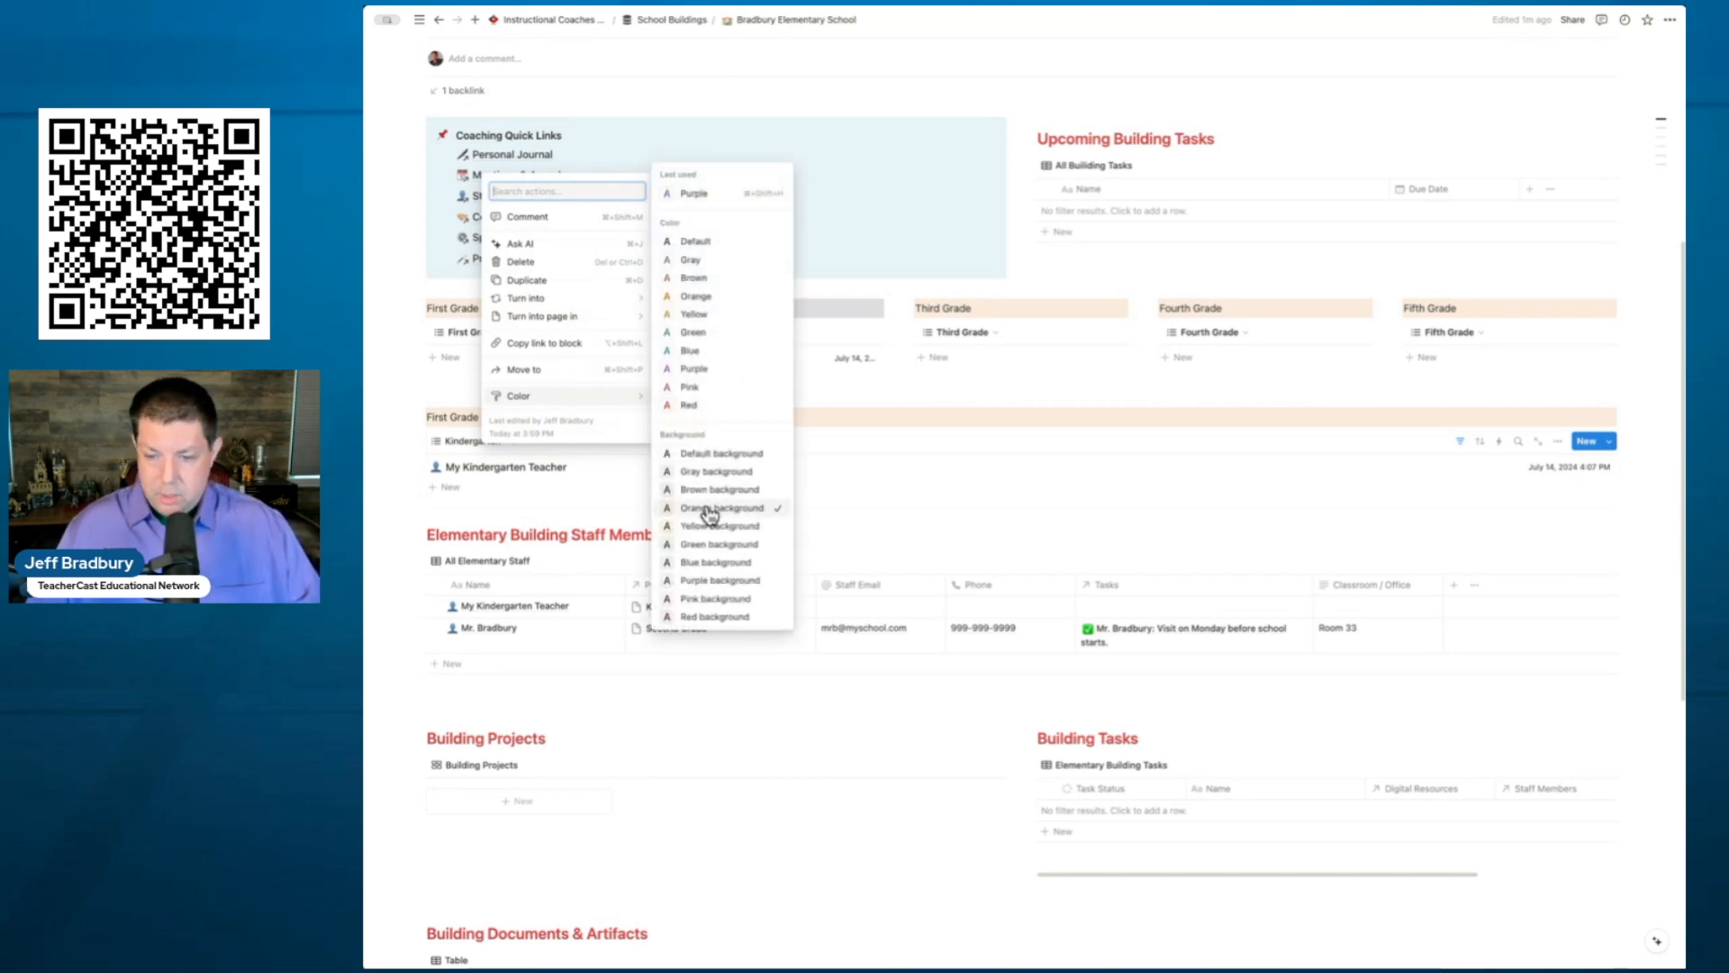
{"action": "left_click", "coordinate": [714, 580]}
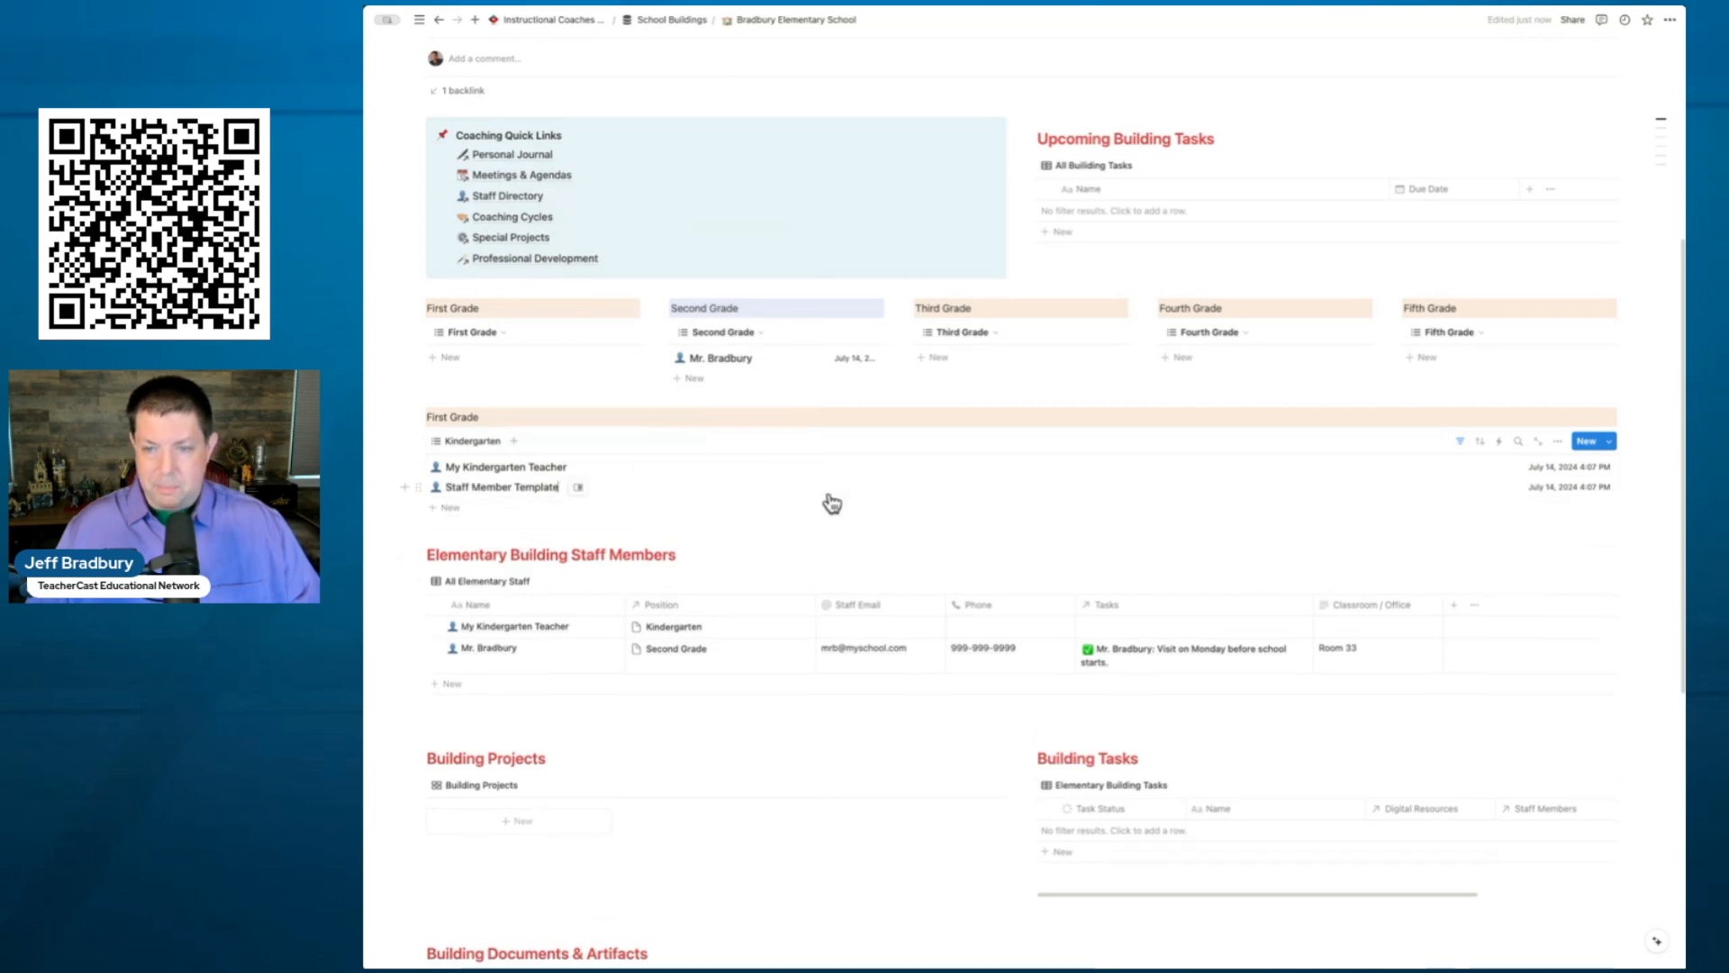